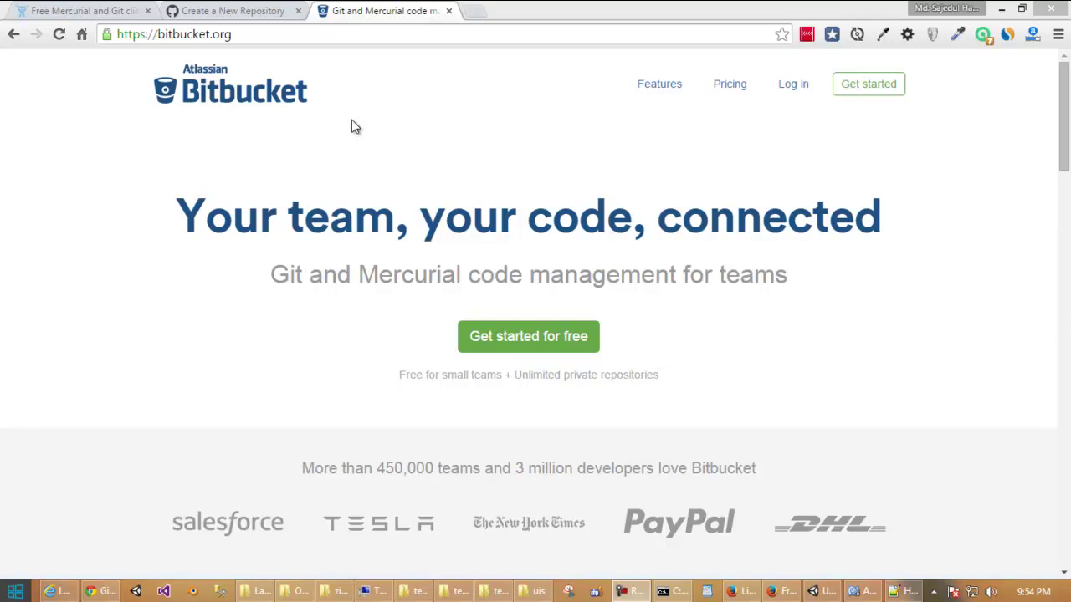
Look over GitHub's new-repository form, starting a repository and marking it private.
{"action": "left_click", "coordinate": [251, 11]}
{"action": "left_click", "coordinate": [364, 15]}
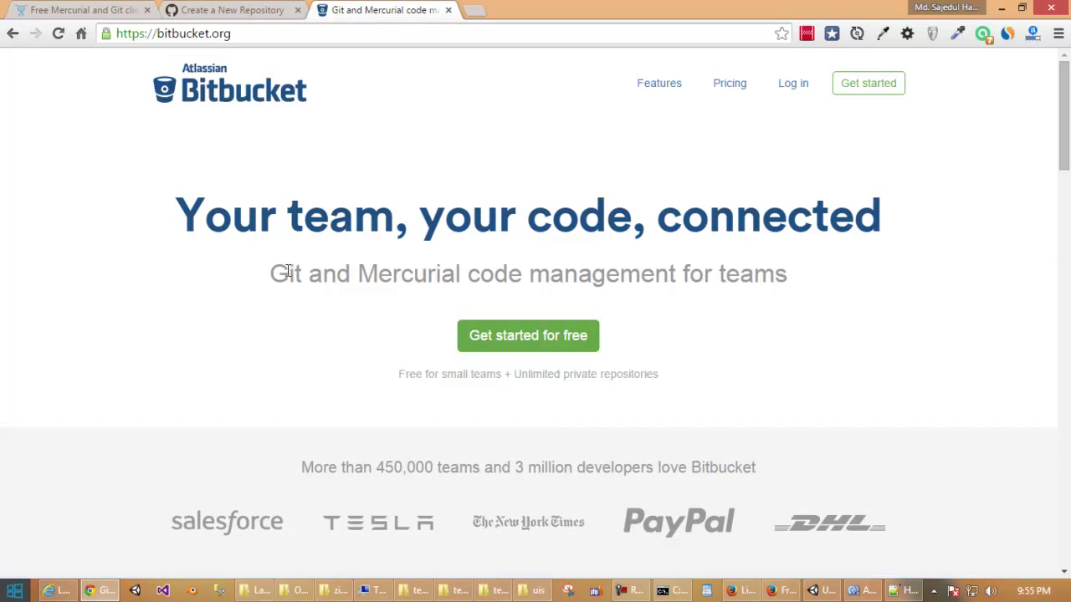
{"action": "left_click", "coordinate": [256, 16]}
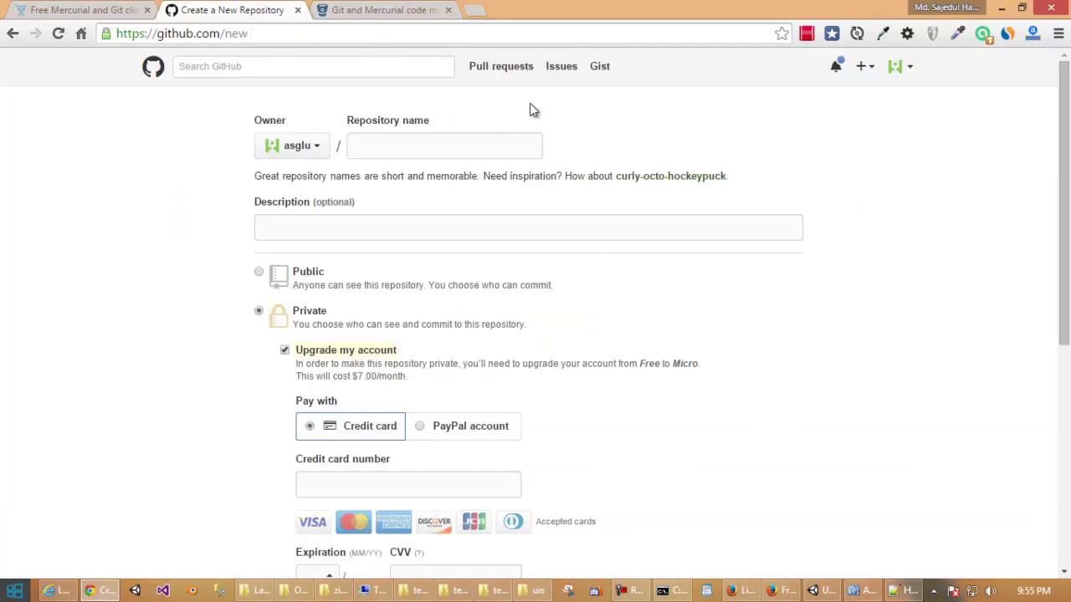
{"action": "left_click", "coordinate": [153, 66]}
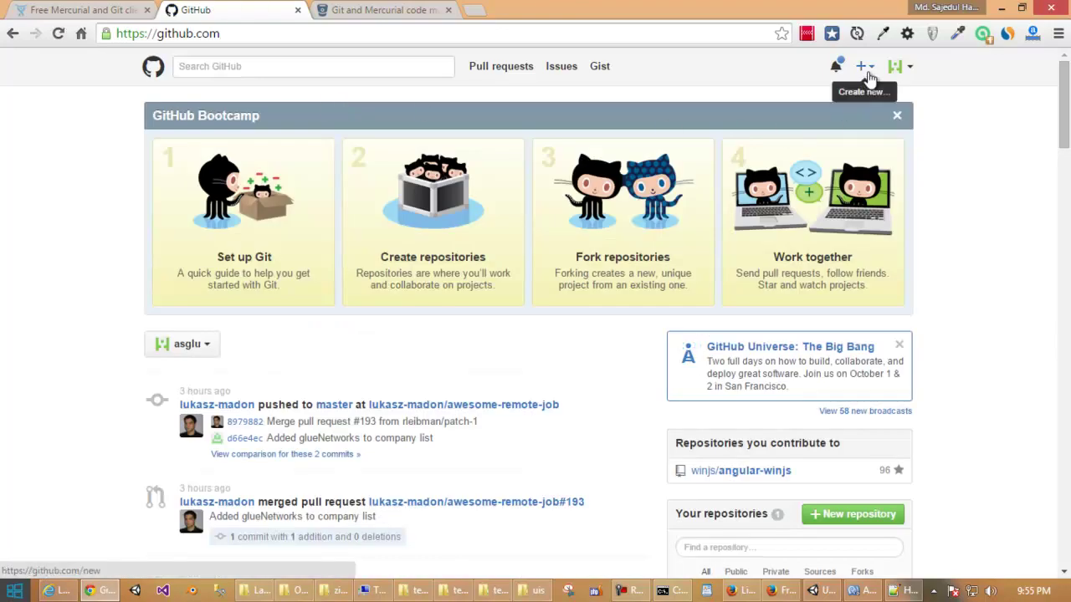
{"action": "left_click", "coordinate": [866, 67]}
{"action": "left_click", "coordinate": [804, 102]}
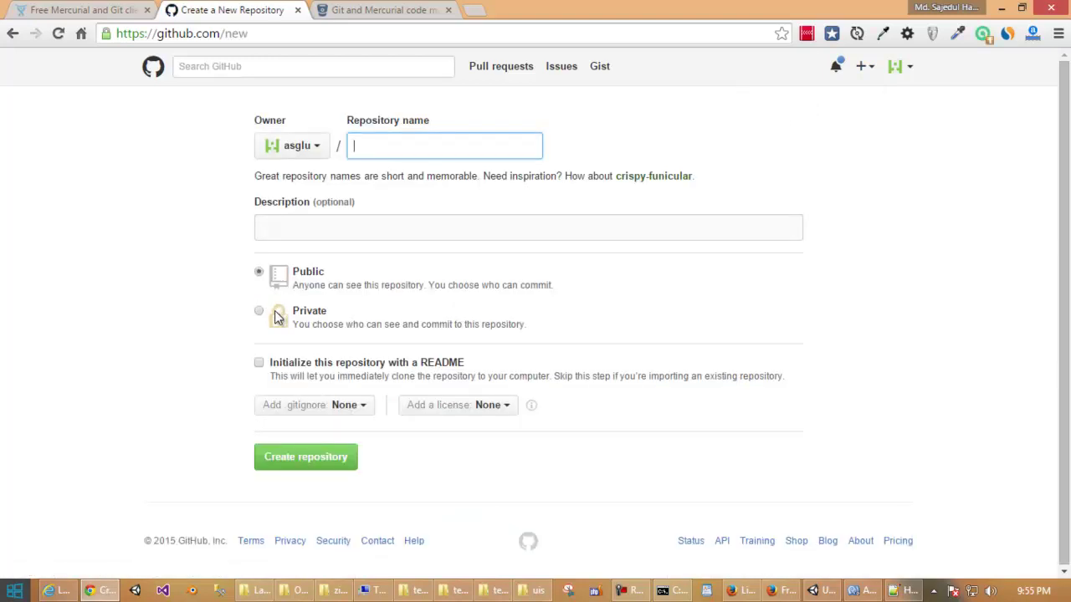
{"action": "left_click", "coordinate": [260, 313]}
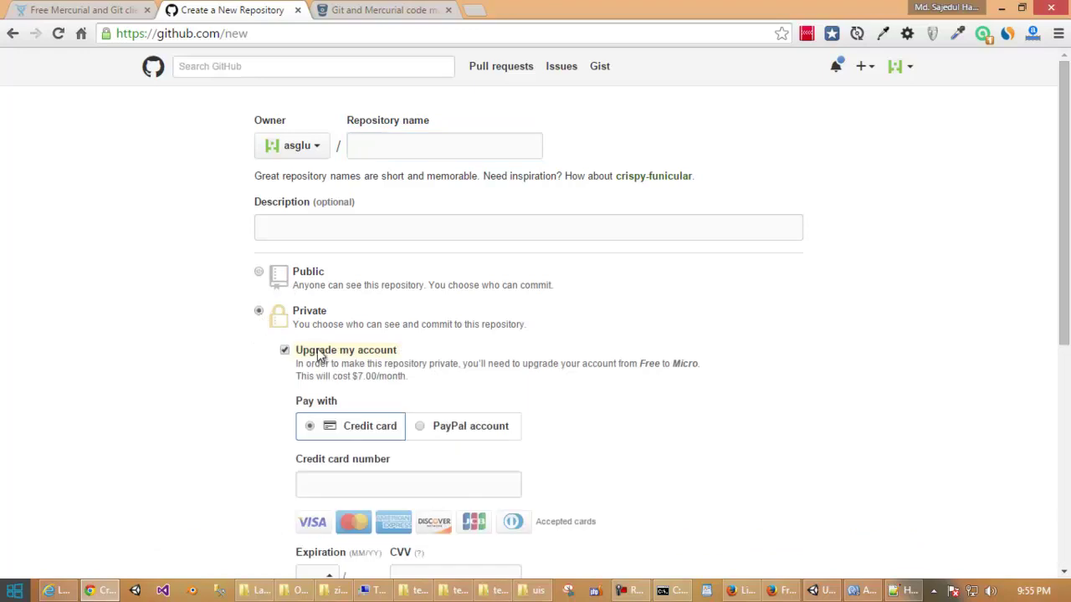
Scroll through the GitHub form, then return to the Bitbucket home page.
{"action": "scroll", "coordinate": [318, 355], "scroll_direction": "down", "scroll_amount": 2}
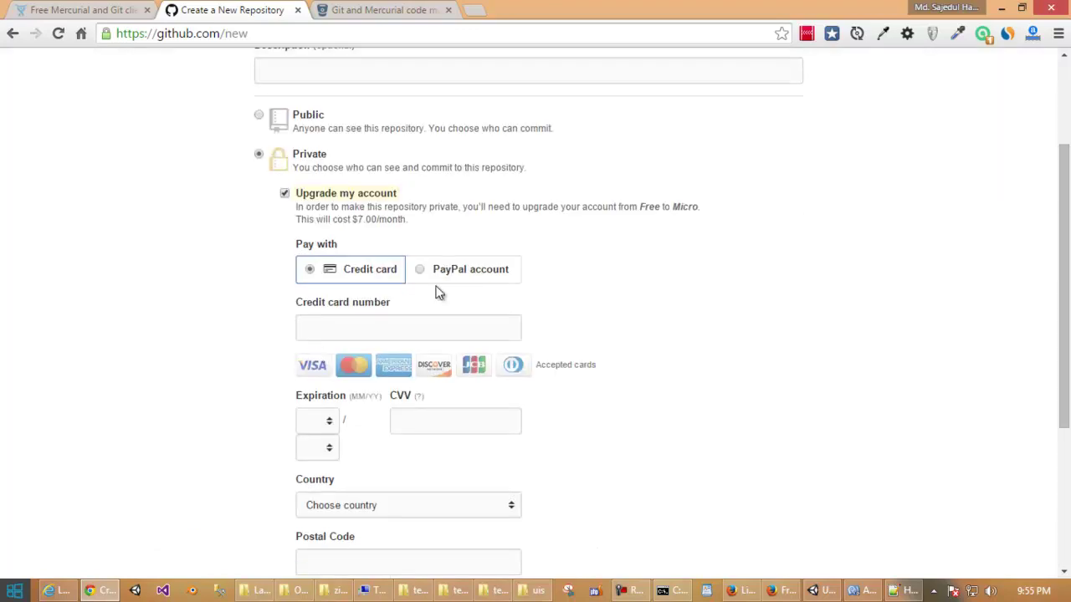
{"action": "scroll", "coordinate": [435, 269], "scroll_direction": "up", "scroll_amount": 2}
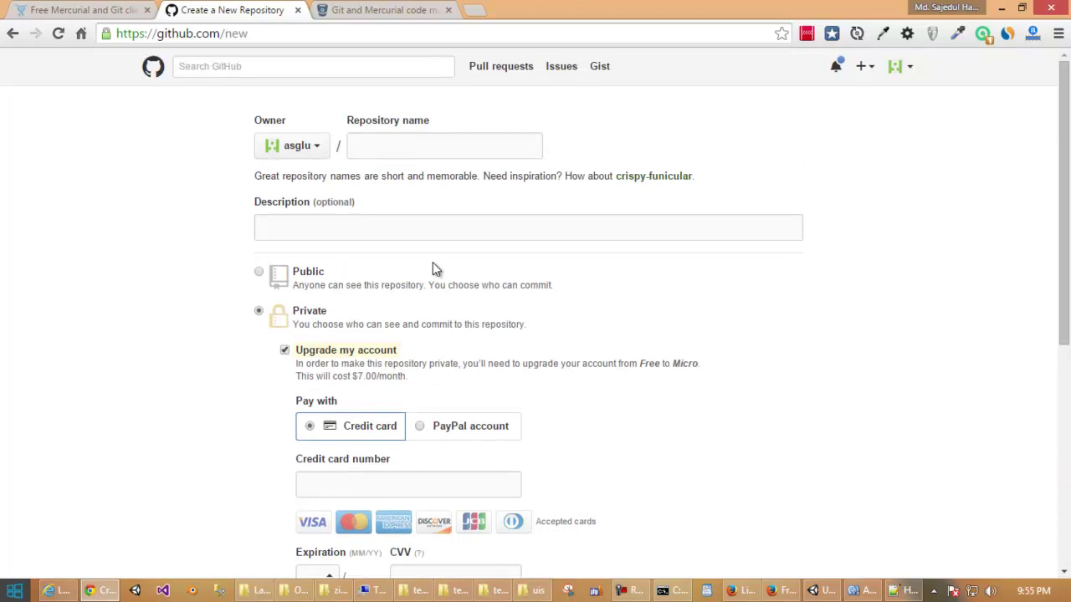
{"action": "scroll", "coordinate": [433, 270], "scroll_direction": "down", "scroll_amount": 2}
{"action": "scroll", "coordinate": [433, 270], "scroll_direction": "up", "scroll_amount": 1}
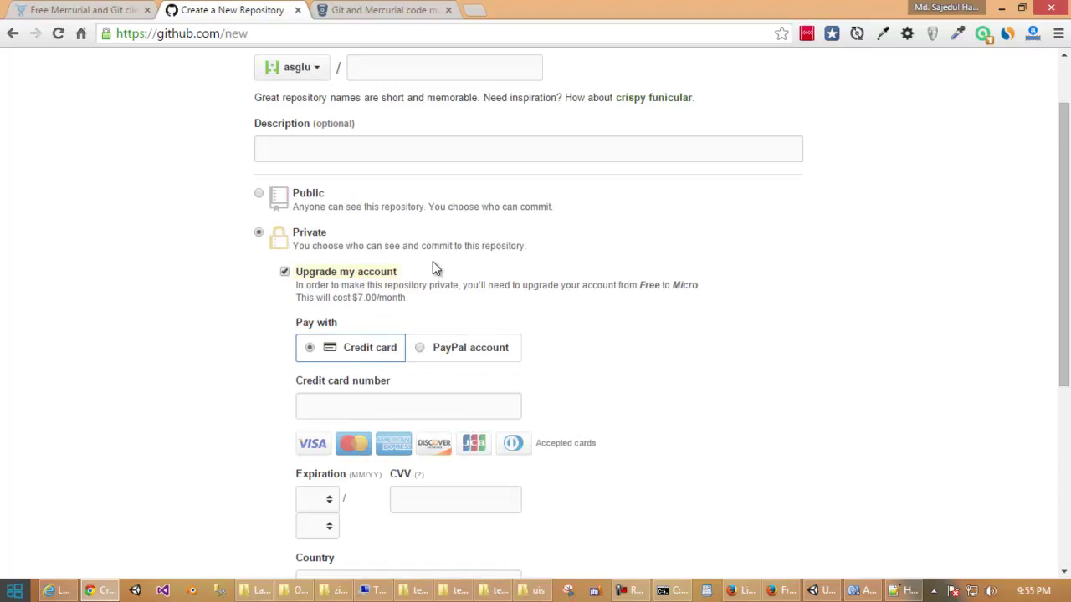
{"action": "scroll", "coordinate": [432, 263], "scroll_direction": "up", "scroll_amount": 1}
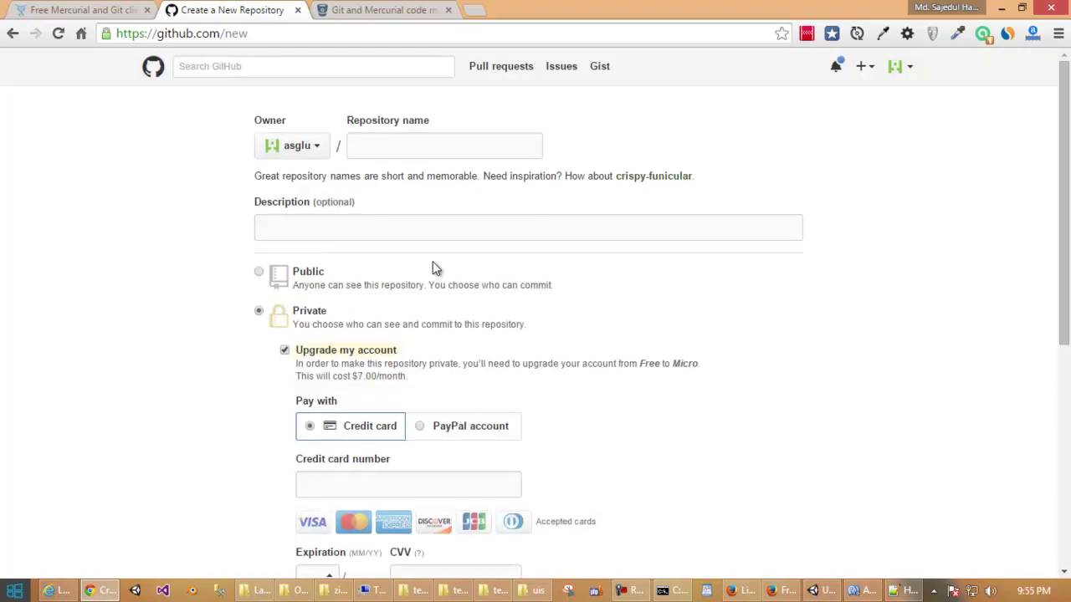
{"action": "scroll", "coordinate": [433, 263], "scroll_direction": "down", "scroll_amount": 1}
{"action": "scroll", "coordinate": [432, 261], "scroll_direction": "down", "scroll_amount": 2}
{"action": "scroll", "coordinate": [432, 261], "scroll_direction": "up", "scroll_amount": 2}
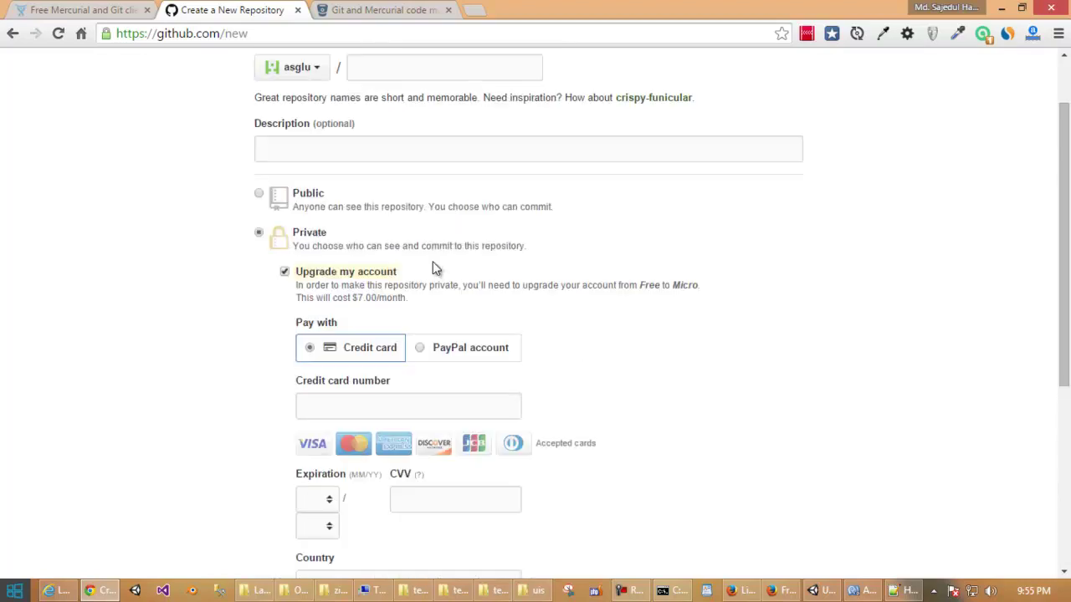
{"action": "left_click", "coordinate": [391, 10]}
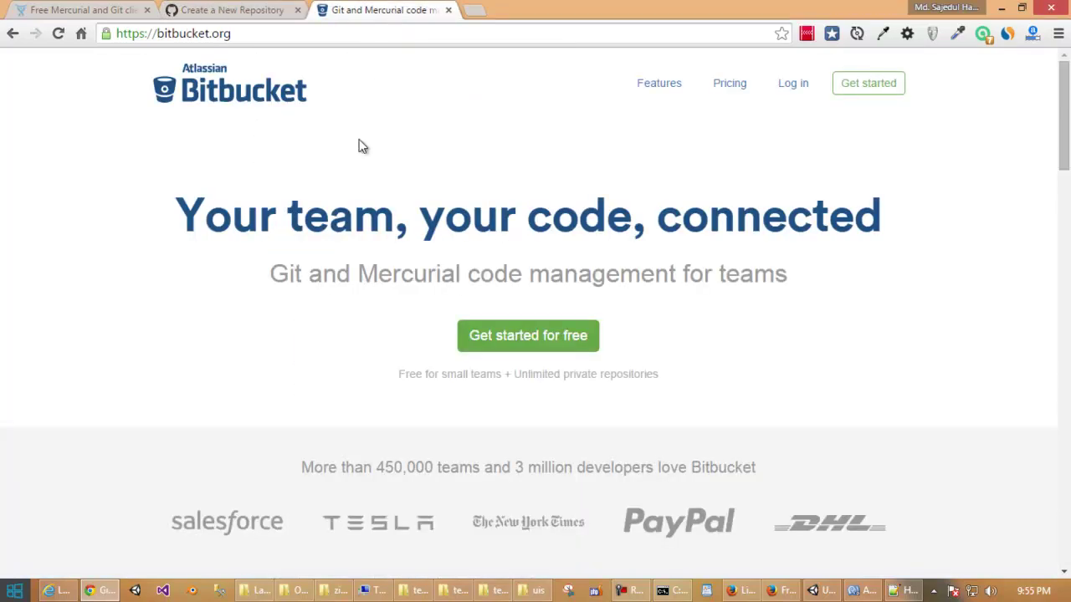
Highlight the unlimited private repositories line, clear the highlight, and go to Bitbucket's log-in page.
{"action": "scroll", "coordinate": [370, 304], "scroll_direction": "down", "scroll_amount": 2}
{"action": "left_click_drag", "start_coordinate": [390, 227], "coordinate": [670, 225]}
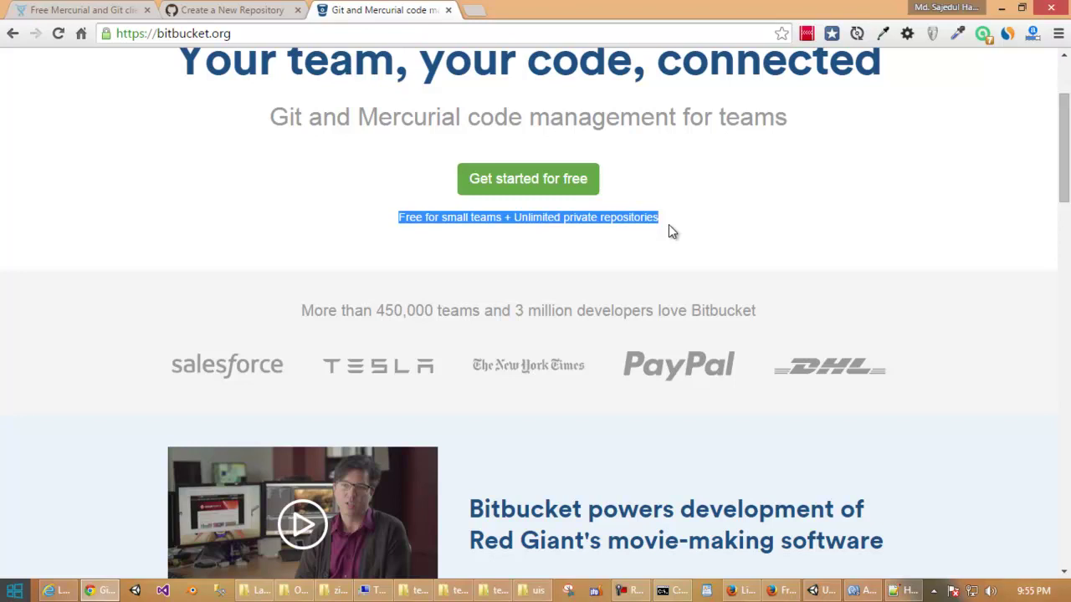
{"action": "scroll", "coordinate": [669, 225], "scroll_direction": "up", "scroll_amount": 1}
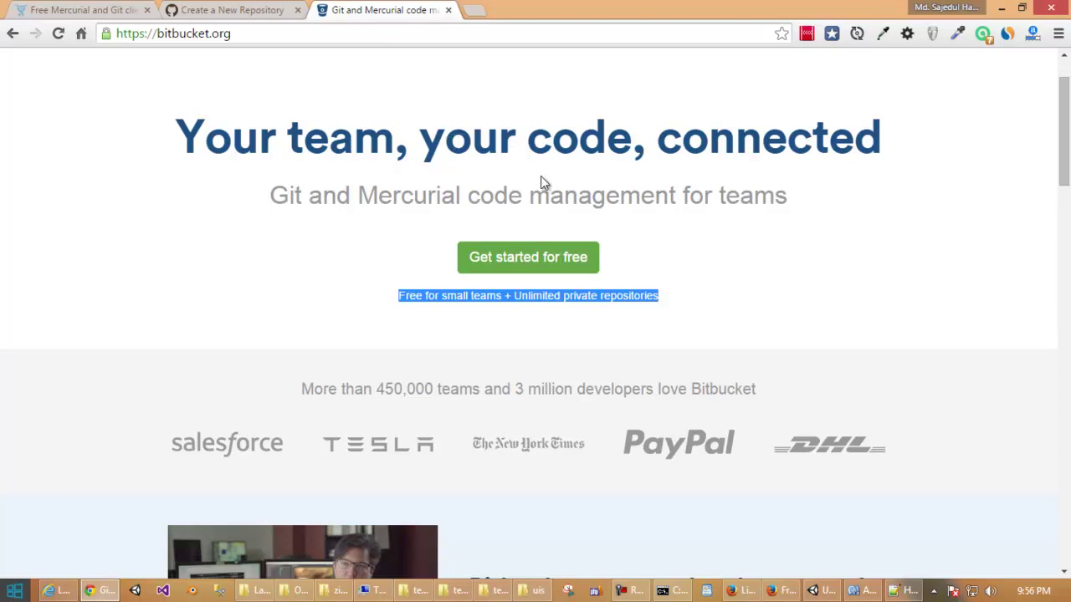
{"action": "left_click", "coordinate": [569, 189]}
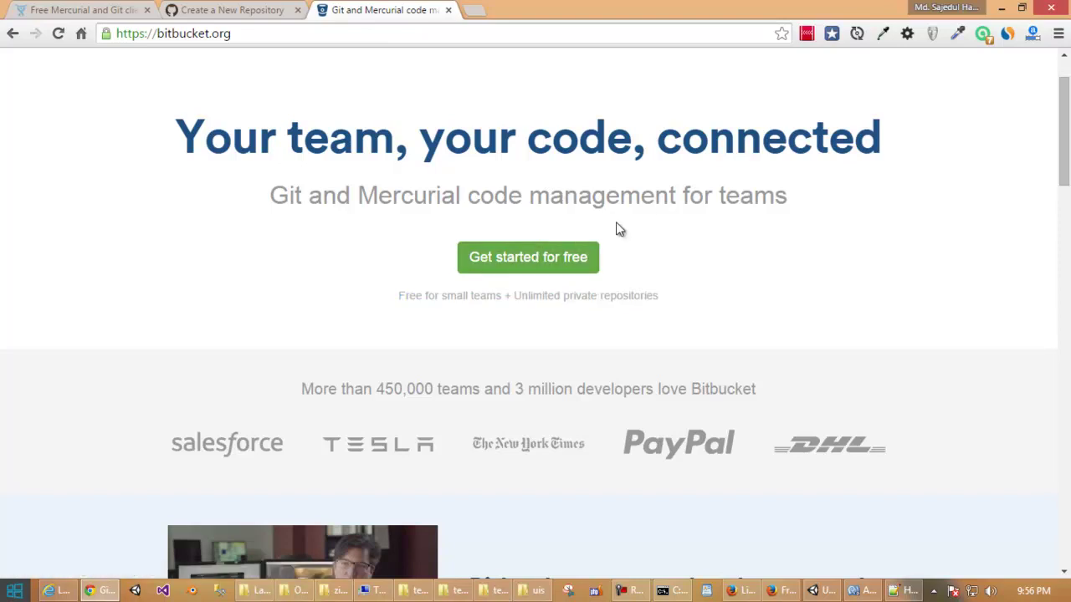
{"action": "scroll", "coordinate": [617, 230], "scroll_direction": "down", "scroll_amount": 1}
{"action": "scroll", "coordinate": [617, 220], "scroll_direction": "up", "scroll_amount": 2}
{"action": "left_click", "coordinate": [782, 99]}
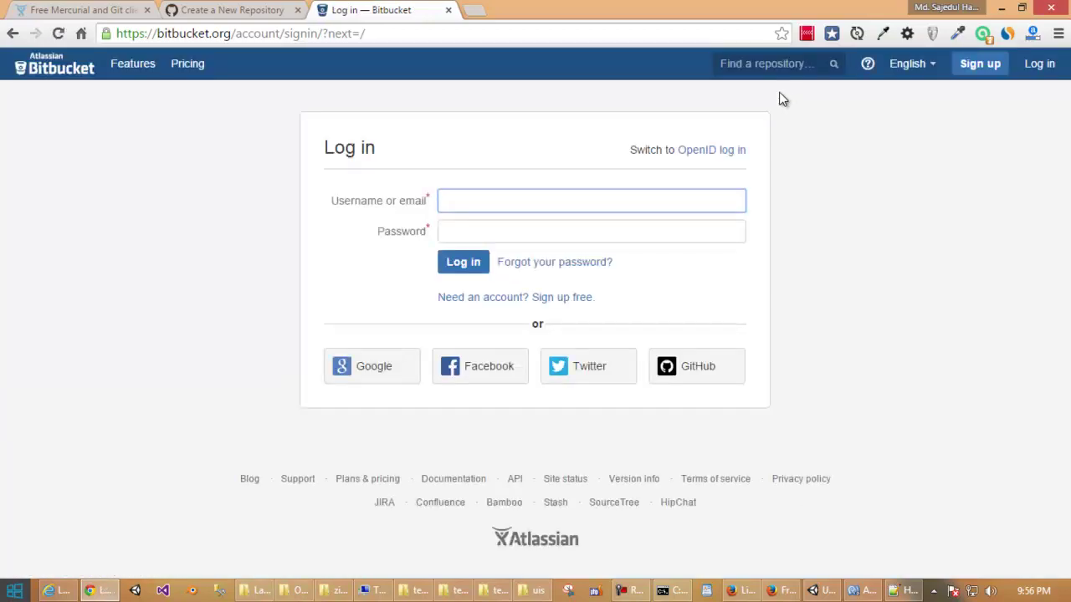
After a glance at the SourceTree tab, log in to Bitbucket with the autofilled username and password.
{"action": "left_click", "coordinate": [36, 8]}
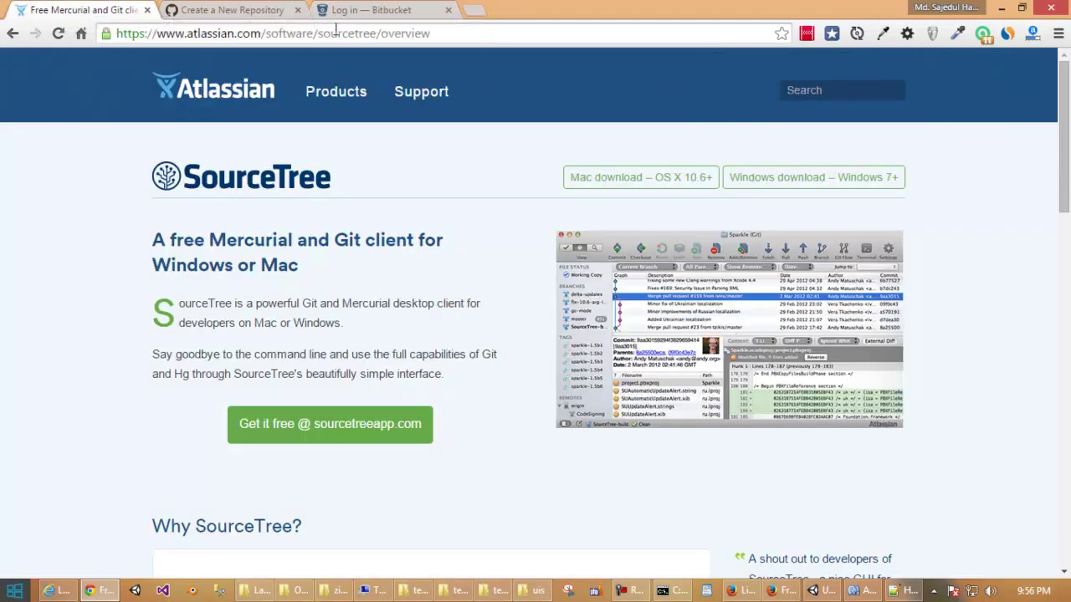
{"action": "left_click", "coordinate": [366, 10]}
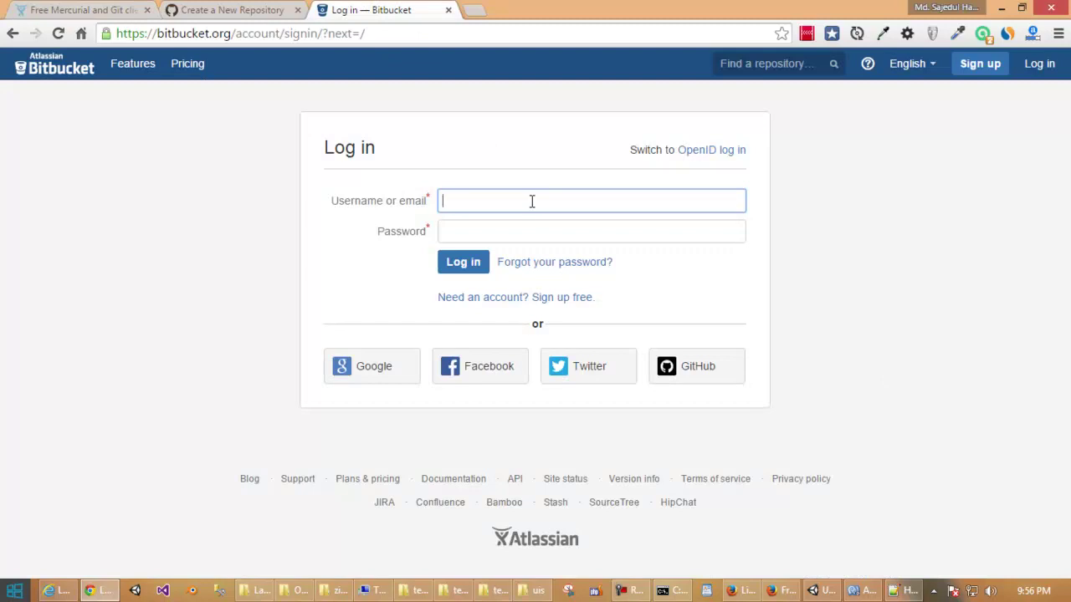
{"action": "type", "text": "rom"}
{"action": "left_click", "coordinate": [490, 226]}
{"action": "left_click", "coordinate": [487, 231]}
{"action": "type", "text": "•••••••"}
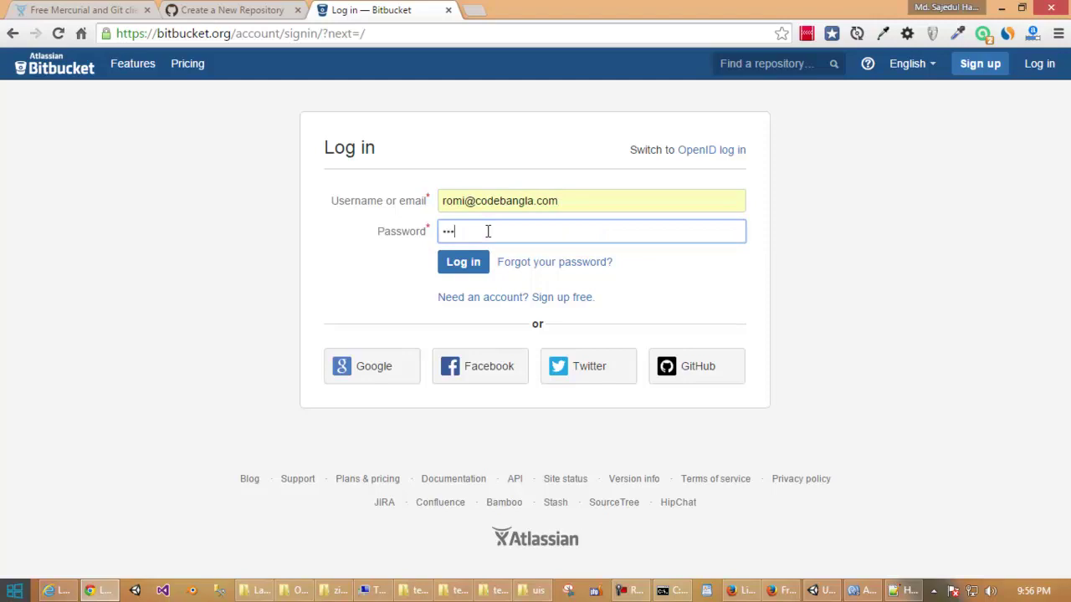
{"action": "key", "text": "Return"}
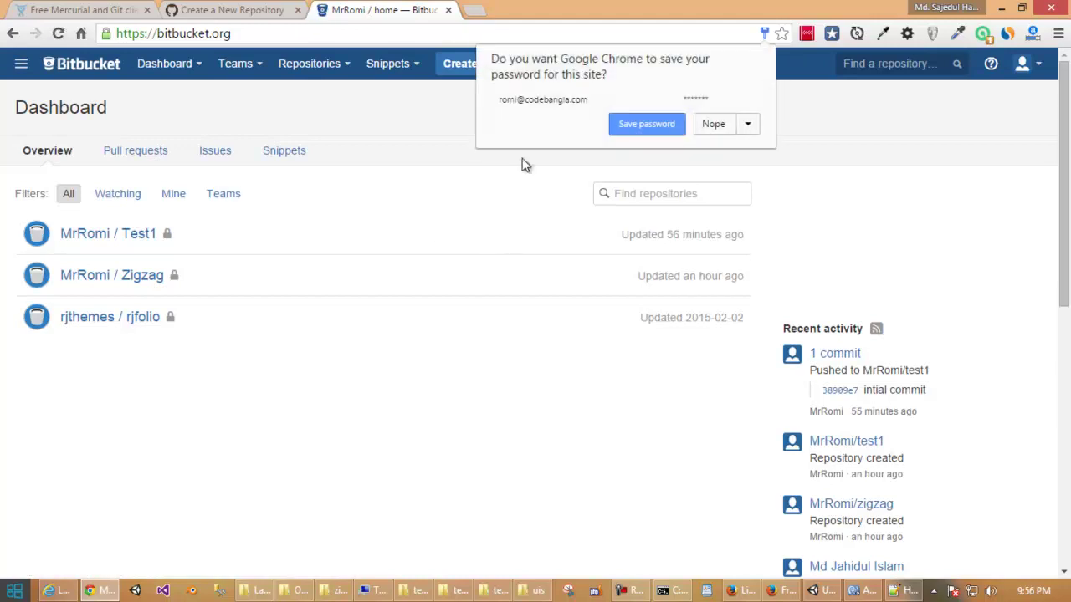
Open the Test1 repository, select its HTTPS clone address, and launch cmd from Win+R.
{"action": "left_click", "coordinate": [921, 114]}
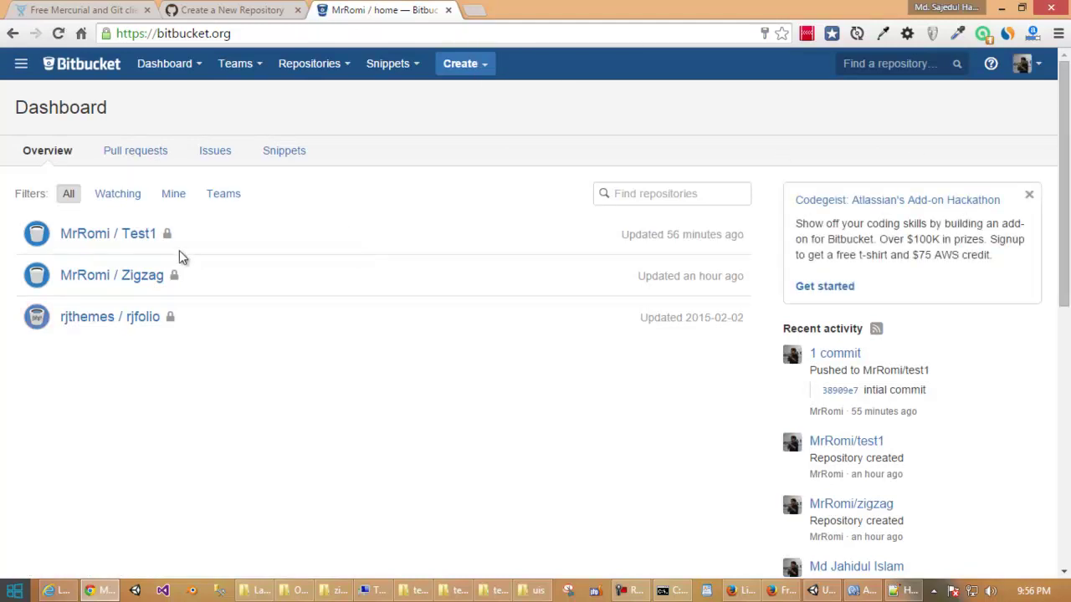
{"action": "left_click", "coordinate": [146, 239]}
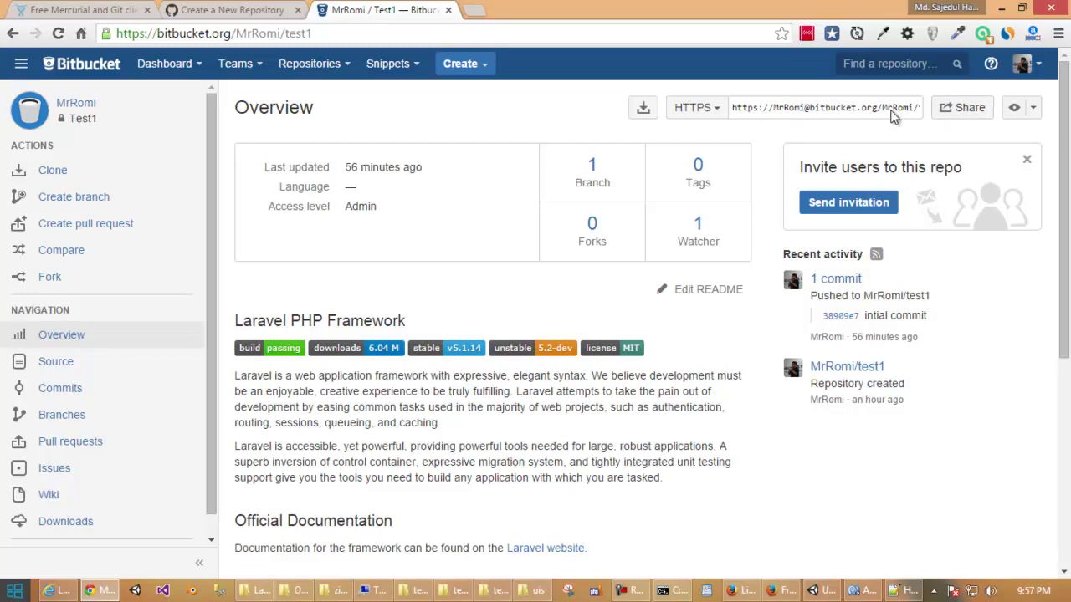
{"action": "left_click", "coordinate": [896, 107]}
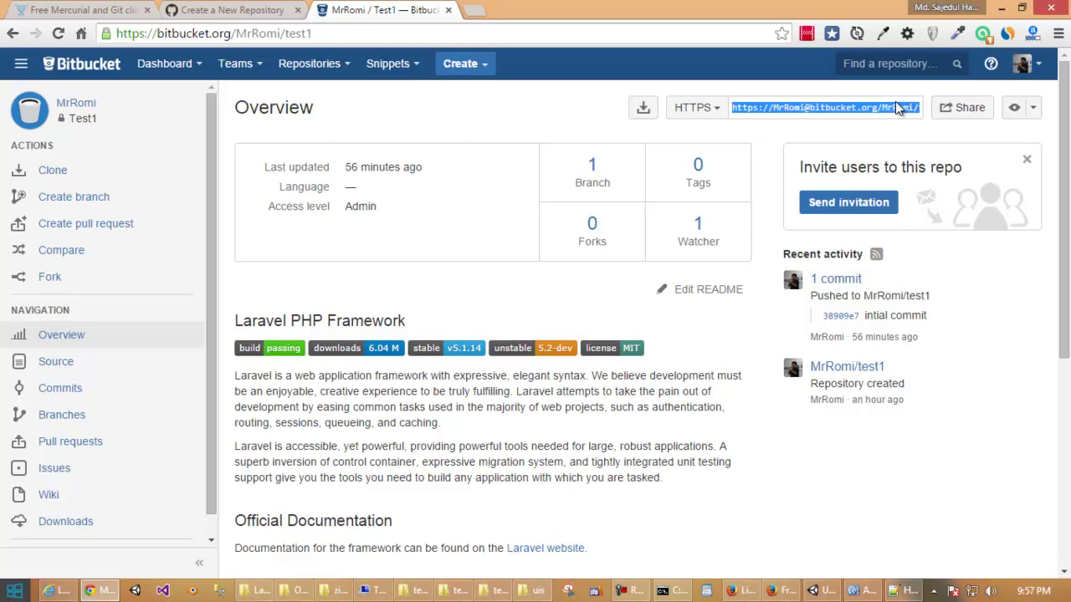
{"action": "key", "text": "super+r"}
{"action": "key", "text": "Return"}
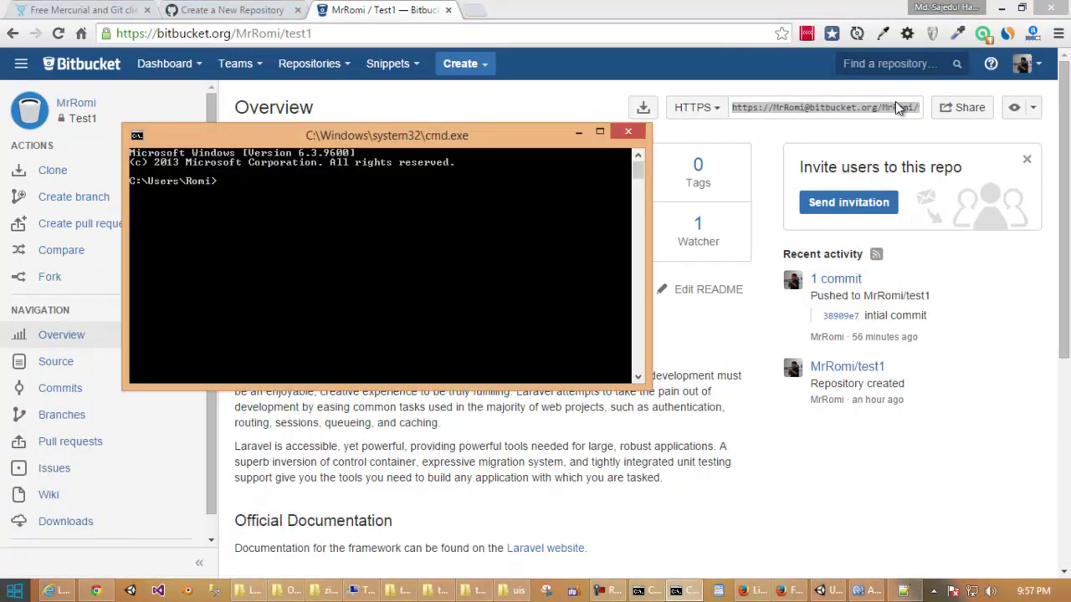
Run 'git clone' with the pasted Test1 HTTPS address, then switch back to the browser.
{"action": "left_click_drag", "start_coordinate": [499, 140], "coordinate": [569, 157]}
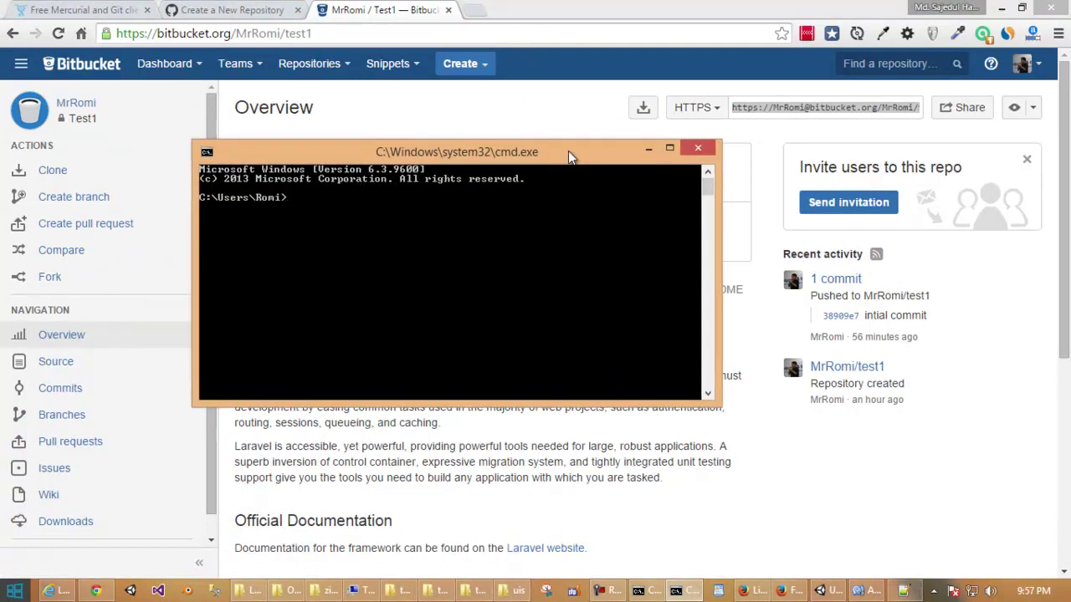
{"action": "type", "text": "git clone"}
{"action": "right_click", "coordinate": [454, 205]}
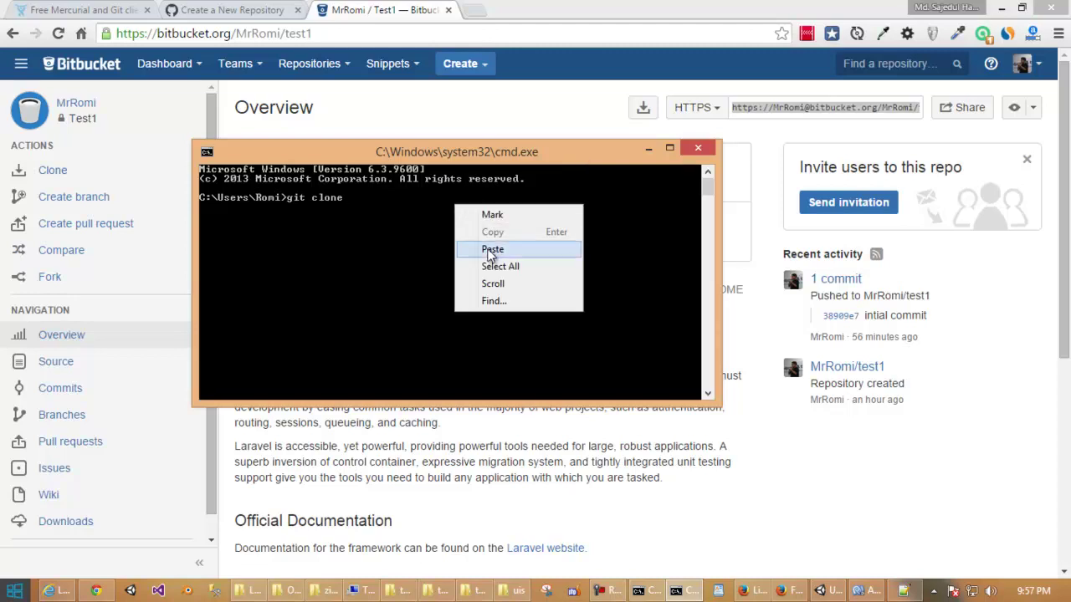
{"action": "left_click", "coordinate": [489, 251]}
{"action": "key", "text": "Return"}
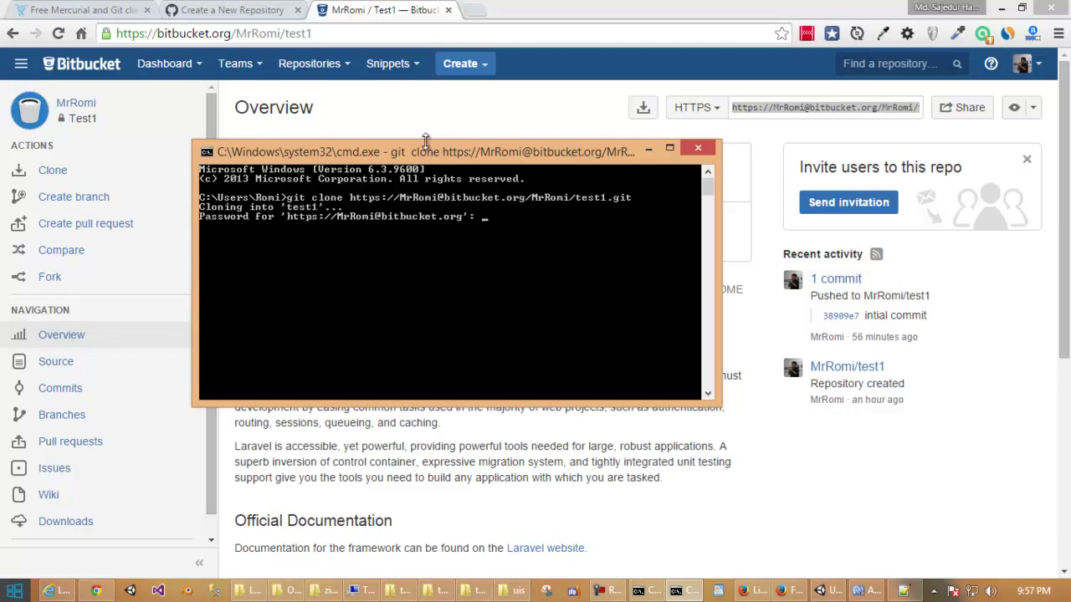
{"action": "left_click", "coordinate": [477, 116]}
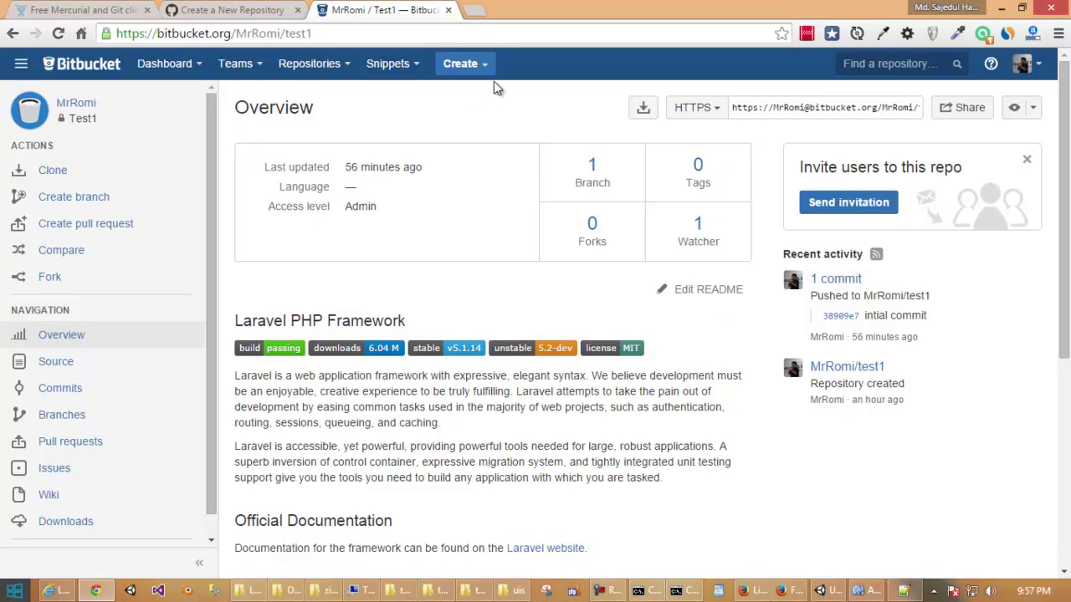
Start a new Bitbucket repository named test2 with the description 'test git push'.
{"action": "left_click", "coordinate": [490, 74]}
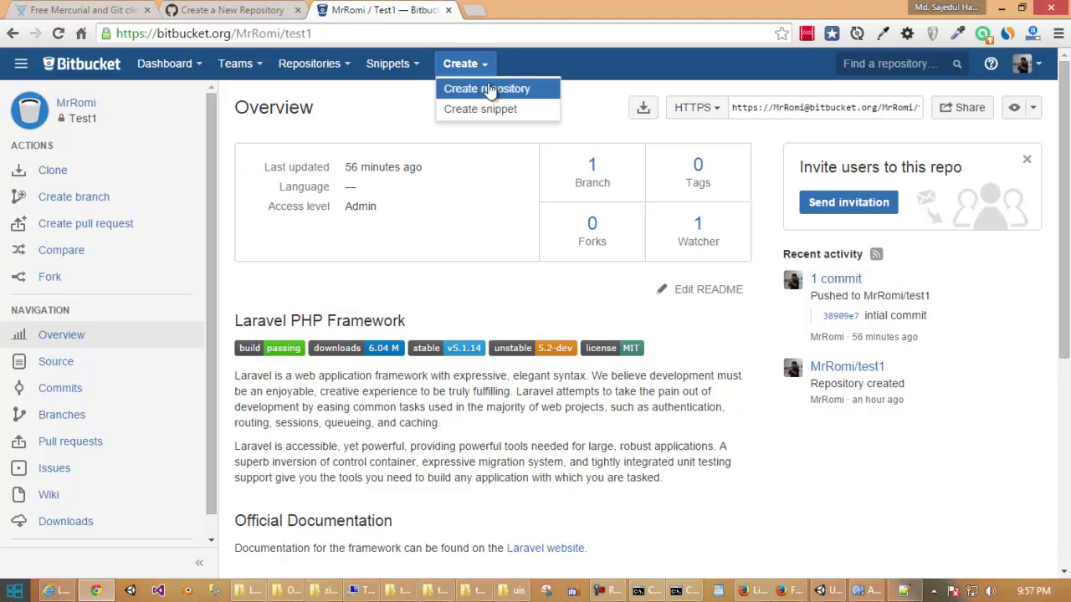
{"action": "left_click", "coordinate": [493, 92]}
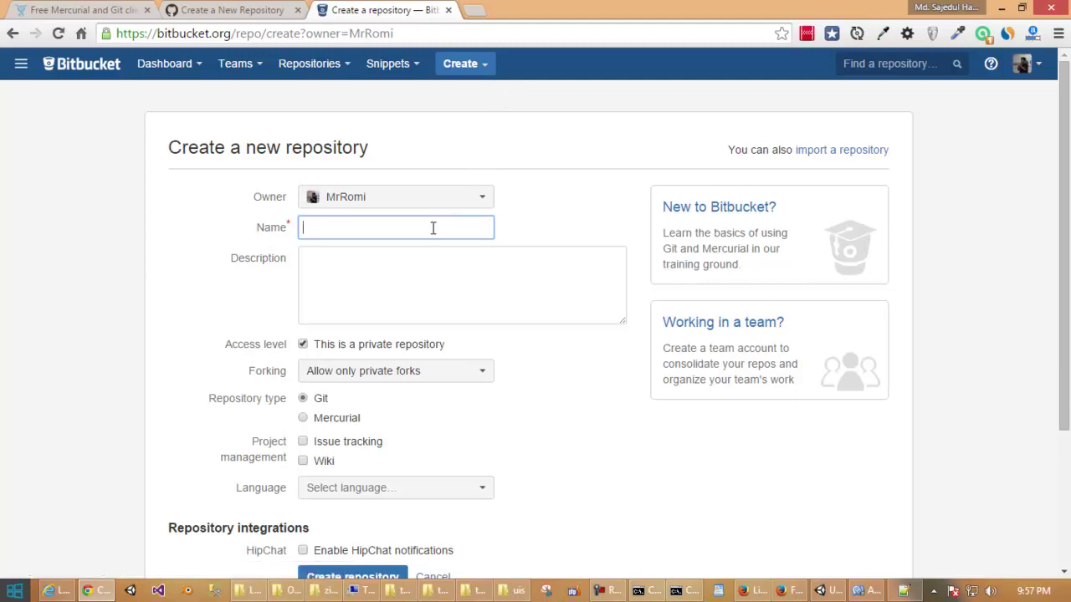
{"action": "type", "text": "test"}
{"action": "type", "text": "11"}
{"action": "key", "text": "BackSpace"}
{"action": "key", "text": "BackSpace"}
{"action": "type", "text": "2"}
{"action": "left_click", "coordinate": [409, 264]}
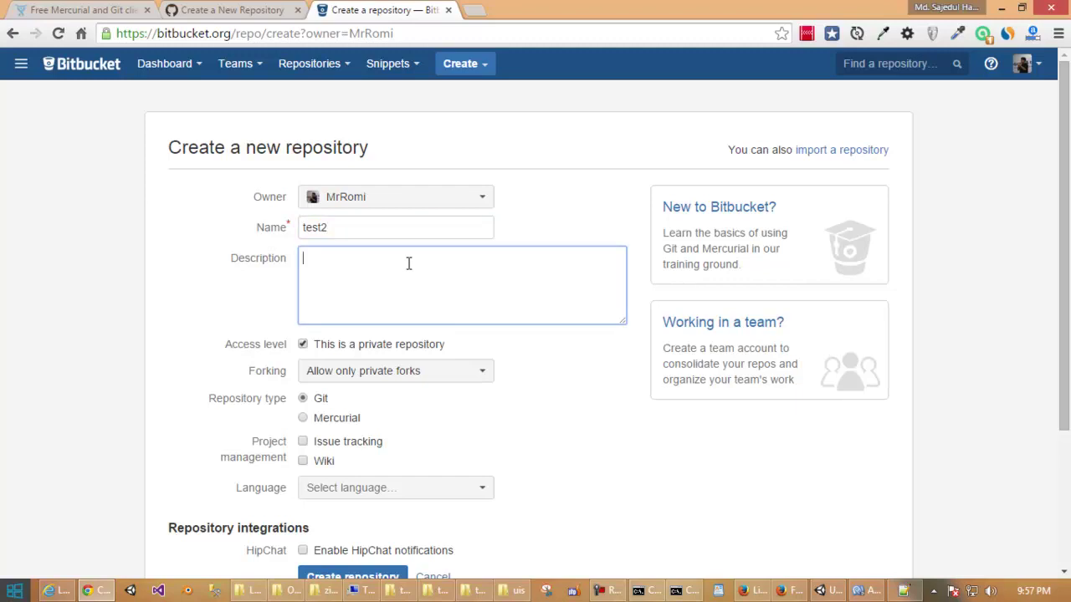
{"action": "type", "text": "test git"}
{"action": "type", "text": "push"}
Leave HipChat notifications unchecked and create the private Git repository.
{"action": "scroll", "coordinate": [412, 262], "scroll_direction": "down", "scroll_amount": 1}
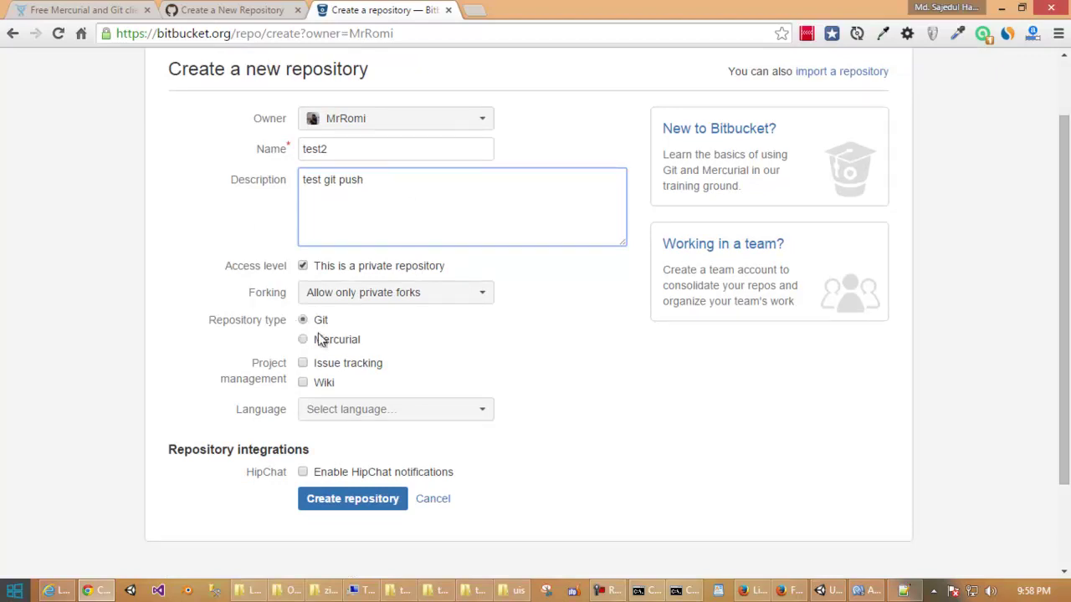
{"action": "scroll", "coordinate": [381, 330], "scroll_direction": "up", "scroll_amount": 1}
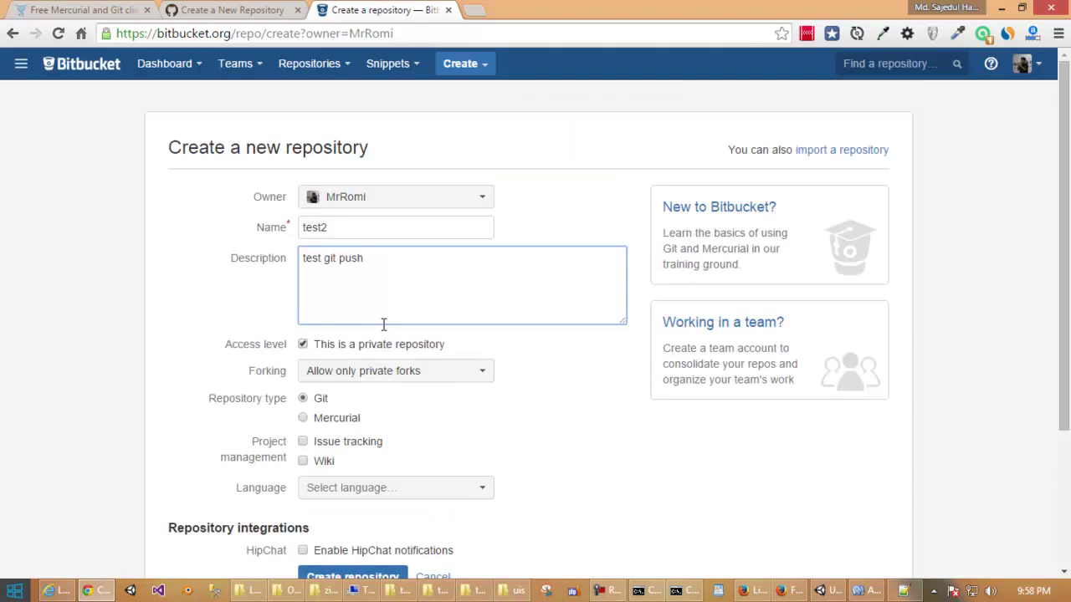
{"action": "left_click", "coordinate": [214, 15]}
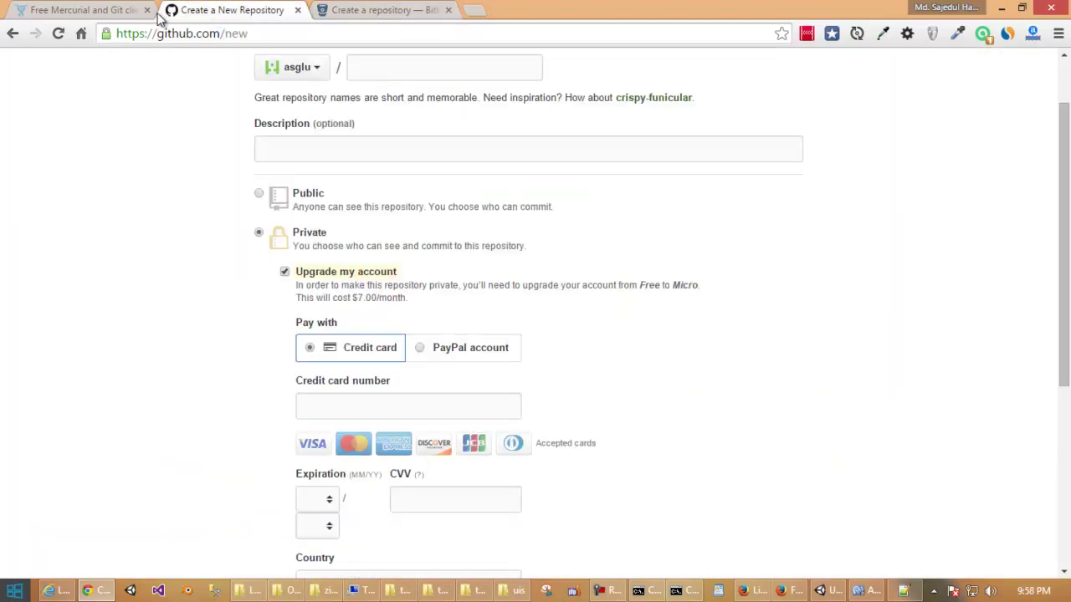
{"action": "left_click", "coordinate": [348, 11]}
{"action": "scroll", "coordinate": [505, 314], "scroll_direction": "down", "scroll_amount": 1}
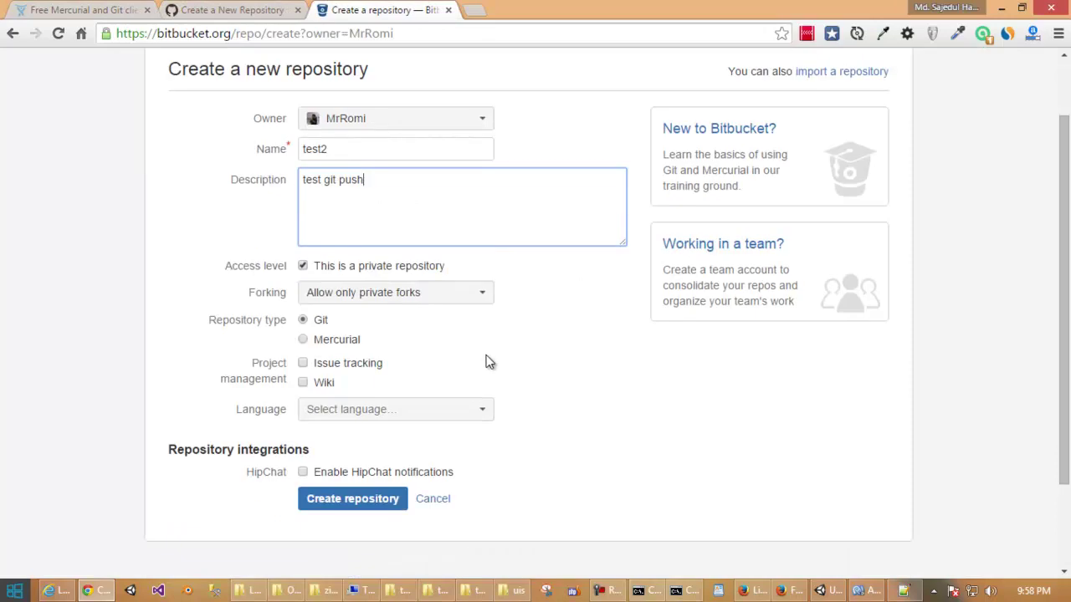
{"action": "left_click", "coordinate": [304, 472]}
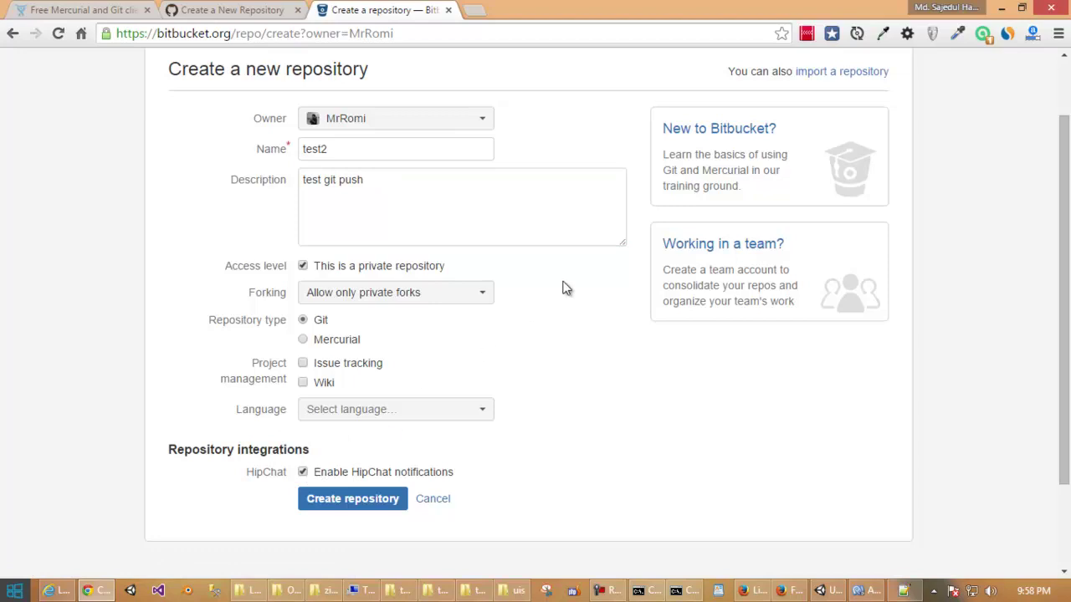
{"action": "scroll", "coordinate": [563, 289], "scroll_direction": "up", "scroll_amount": 1}
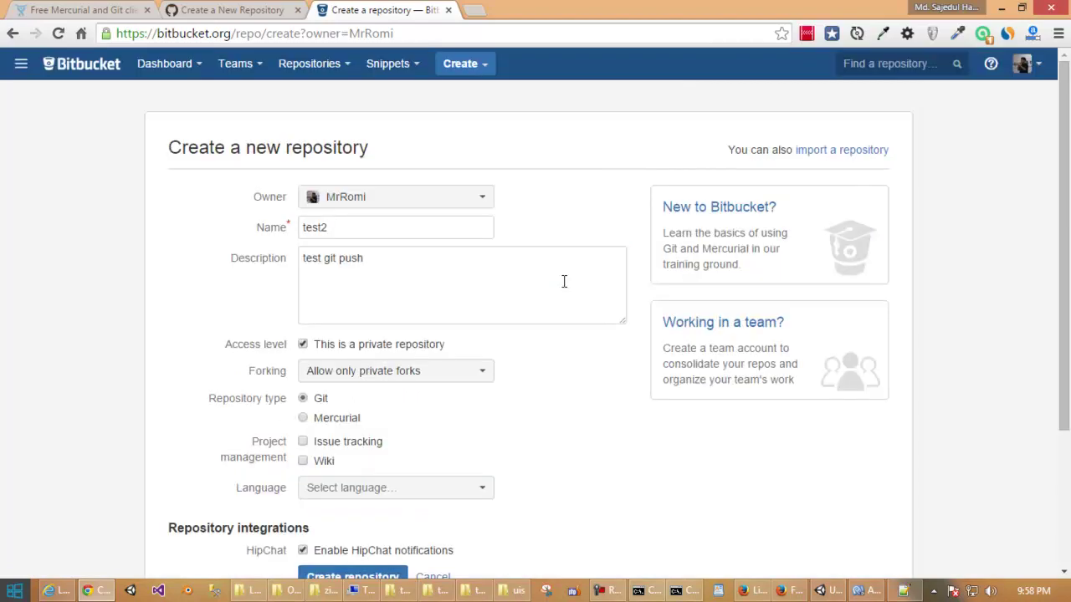
{"action": "scroll", "coordinate": [563, 281], "scroll_direction": "down", "scroll_amount": 2}
{"action": "scroll", "coordinate": [563, 289], "scroll_direction": "up", "scroll_amount": 1}
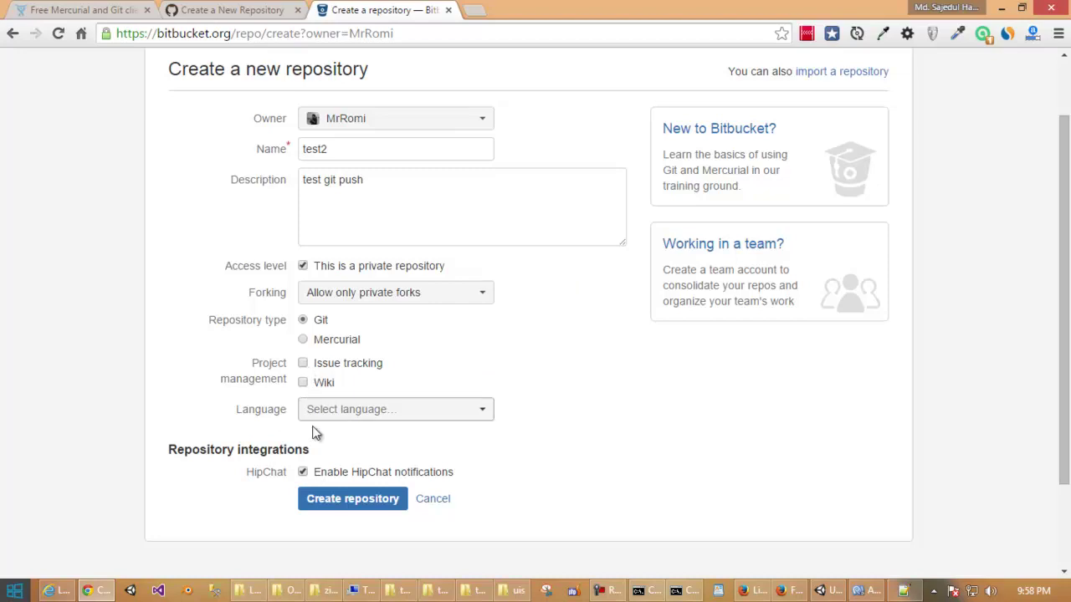
{"action": "left_click", "coordinate": [303, 473]}
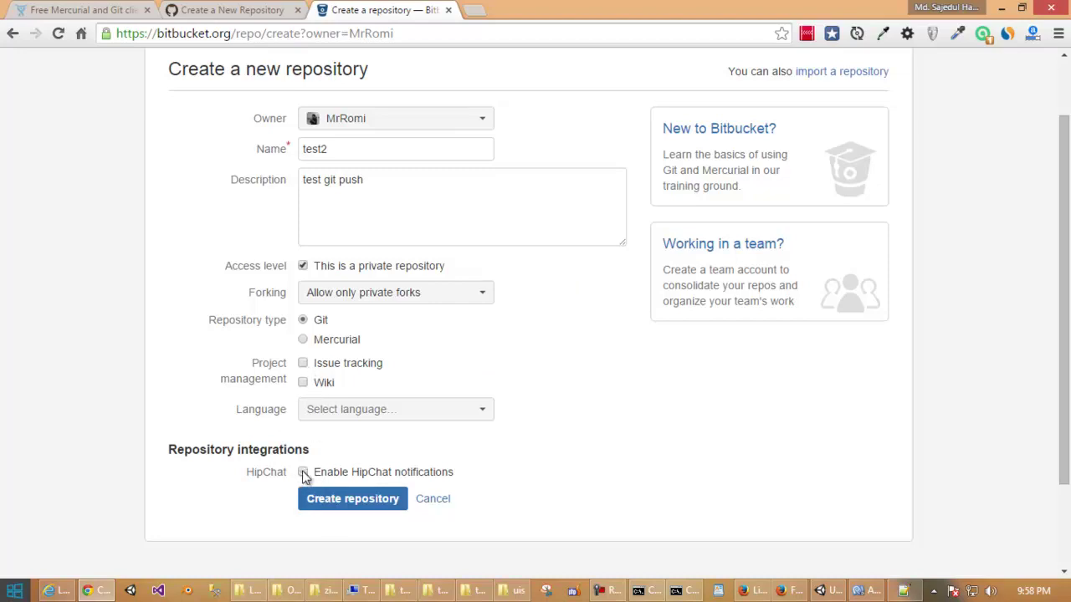
{"action": "left_click", "coordinate": [353, 499]}
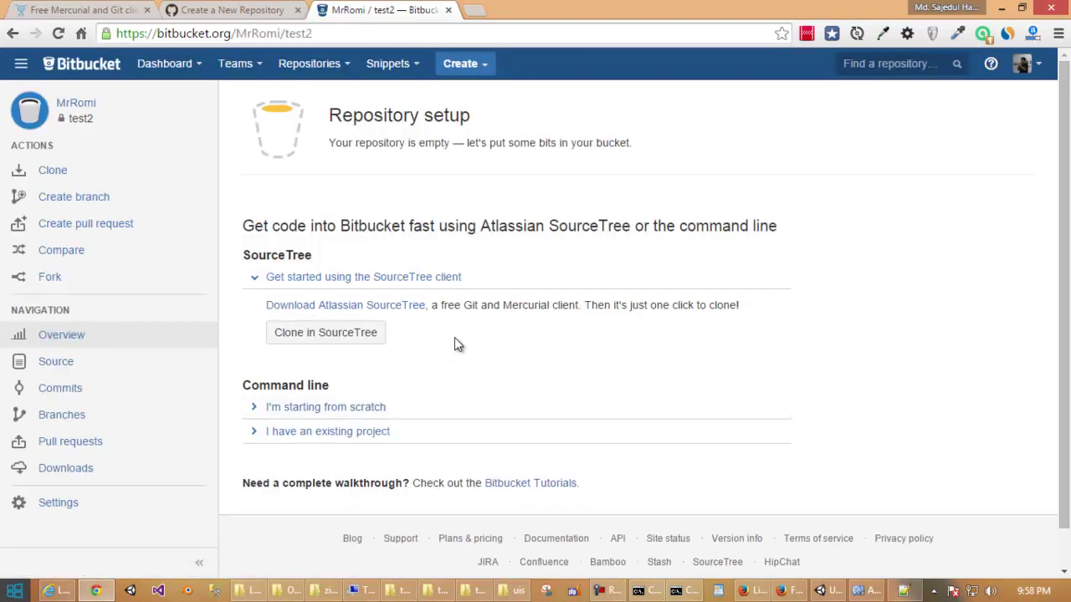
Expand the 'I'm starting from scratch' and 'I have an existing project' command instructions.
{"action": "scroll", "coordinate": [454, 343], "scroll_direction": "down", "scroll_amount": 1}
{"action": "scroll", "coordinate": [454, 343], "scroll_direction": "up", "scroll_amount": 1}
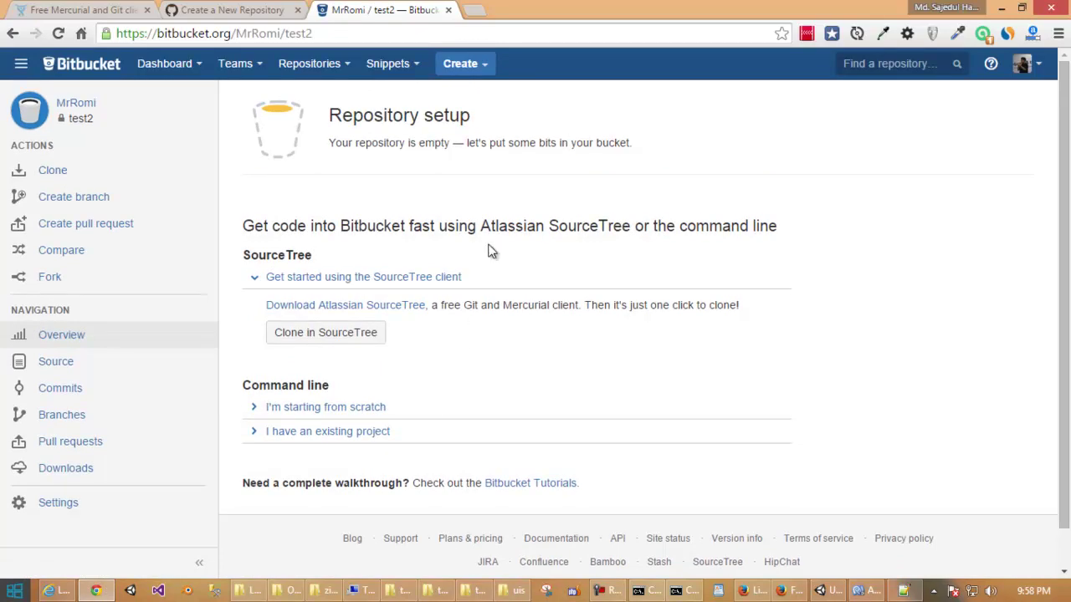
{"action": "scroll", "coordinate": [420, 339], "scroll_direction": "down", "scroll_amount": 1}
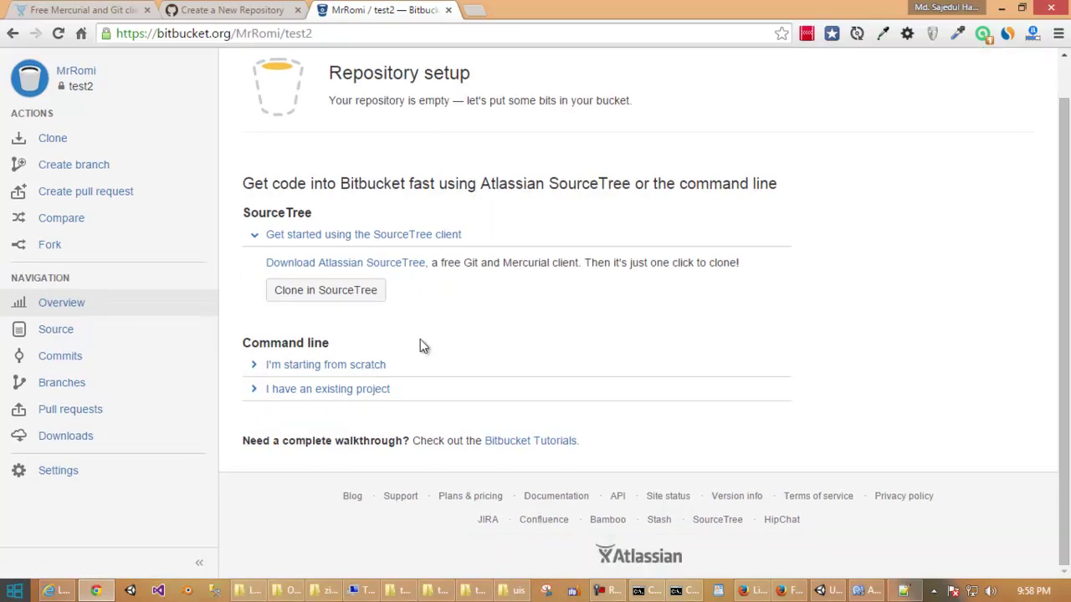
{"action": "left_click", "coordinate": [355, 374]}
{"action": "scroll", "coordinate": [416, 344], "scroll_direction": "down", "scroll_amount": 2}
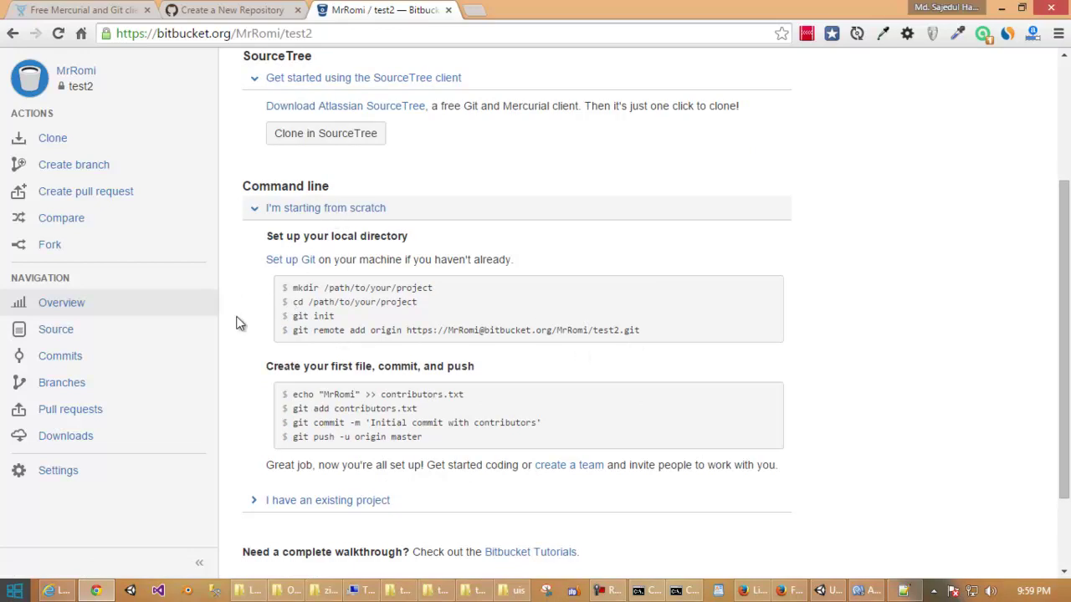
{"action": "scroll", "coordinate": [325, 316], "scroll_direction": "down", "scroll_amount": 1}
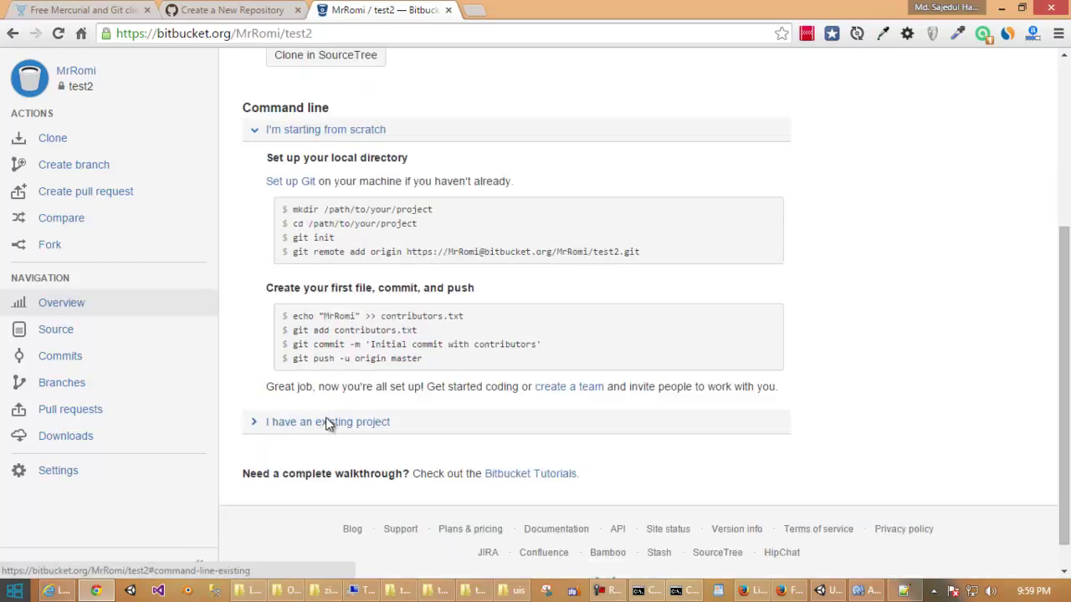
{"action": "left_click", "coordinate": [328, 423]}
Scroll back up and switch to the Atlassian SourceTree overview page.
{"action": "scroll", "coordinate": [364, 383], "scroll_direction": "down", "scroll_amount": 2}
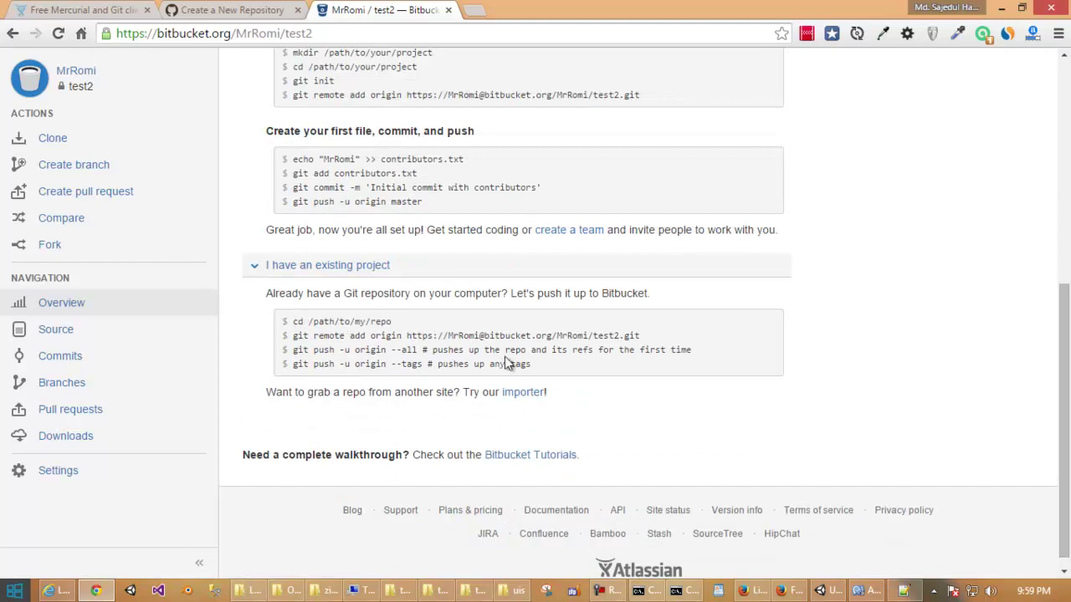
{"action": "scroll", "coordinate": [507, 349], "scroll_direction": "up", "scroll_amount": 1}
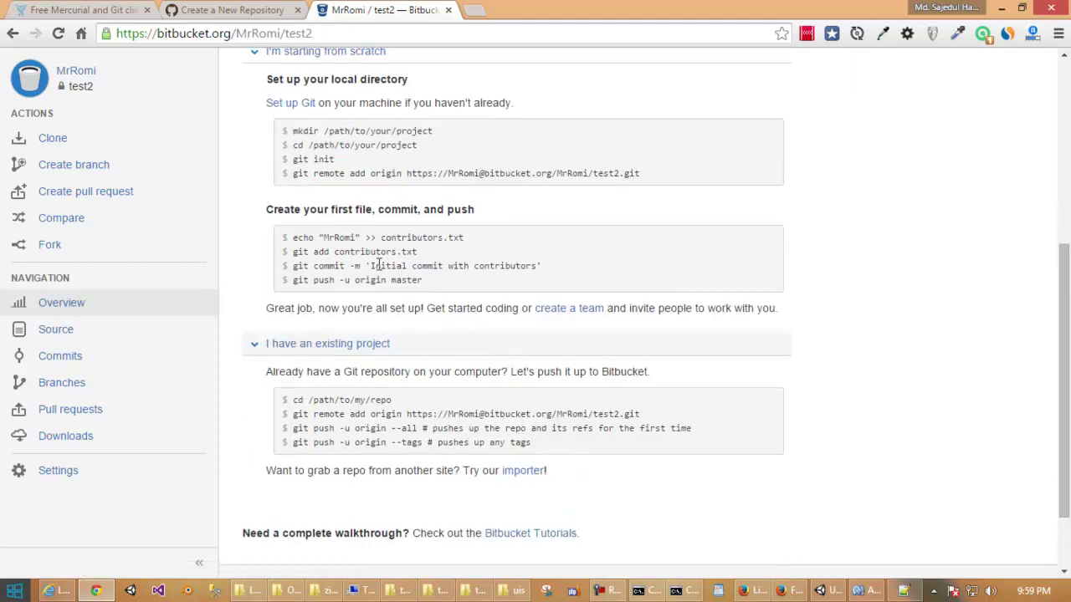
{"action": "scroll", "coordinate": [377, 266], "scroll_direction": "up", "scroll_amount": 1}
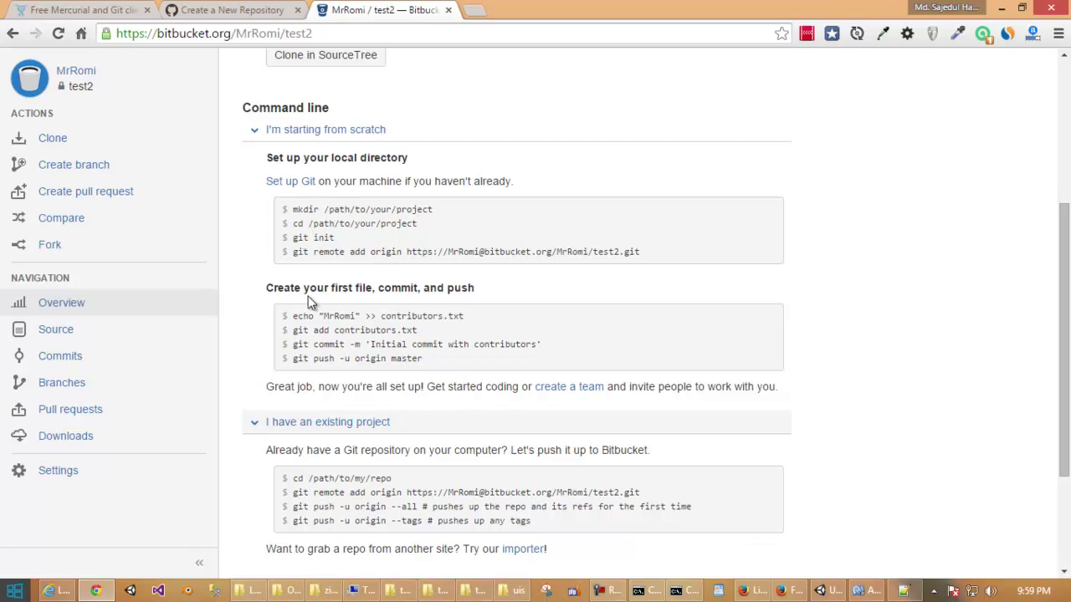
{"action": "scroll", "coordinate": [311, 291], "scroll_direction": "up", "scroll_amount": 2}
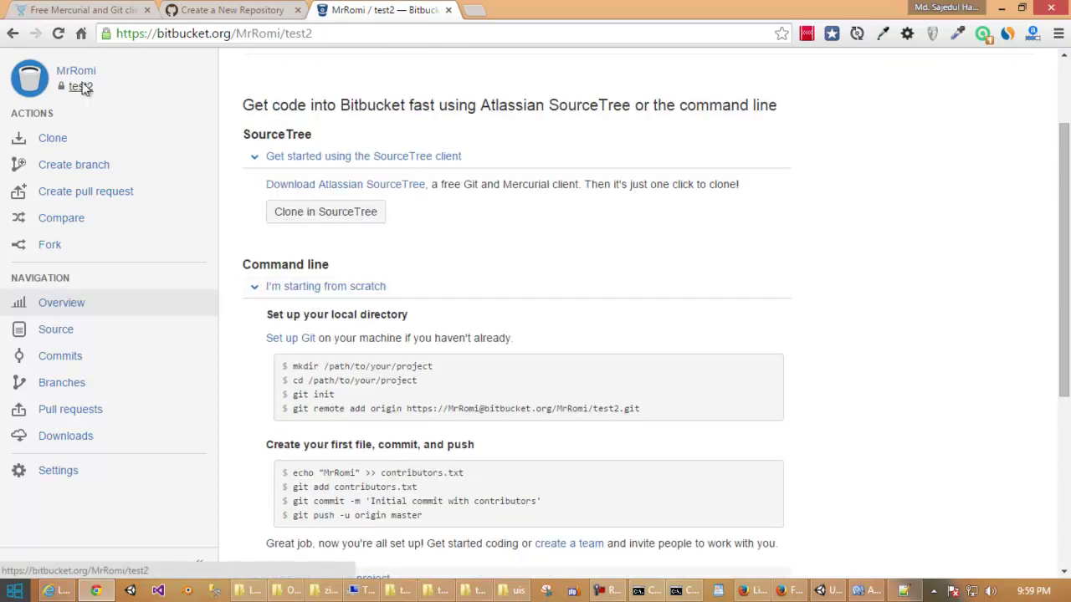
{"action": "left_click", "coordinate": [89, 12]}
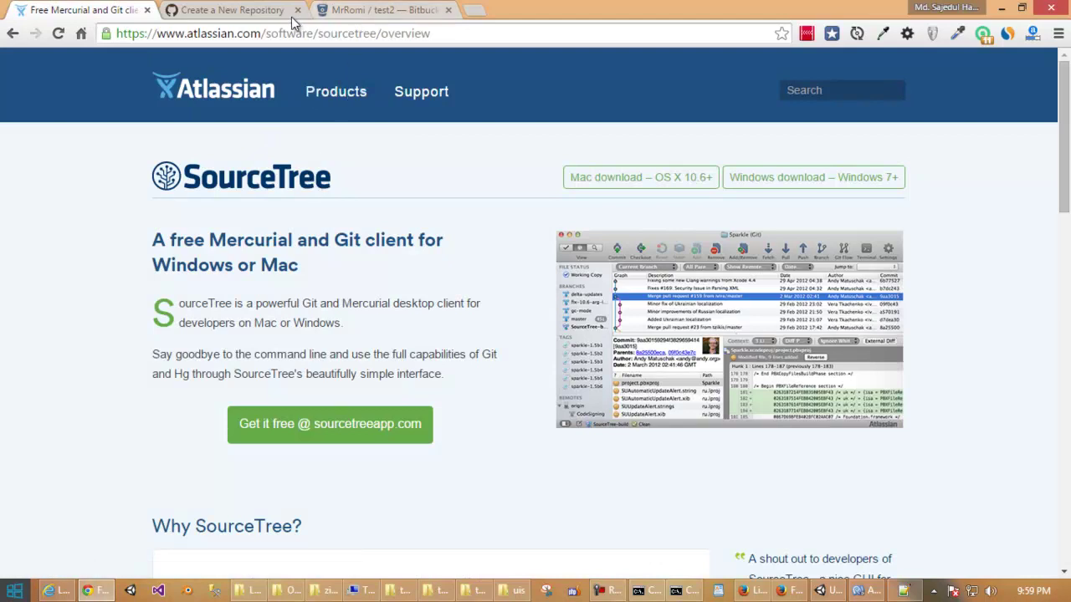
Try the Windows 'Get it free' download, close the Download File Info prompt, and return to the test2 page.
{"action": "left_click", "coordinate": [244, 15]}
{"action": "left_click", "coordinate": [82, 10]}
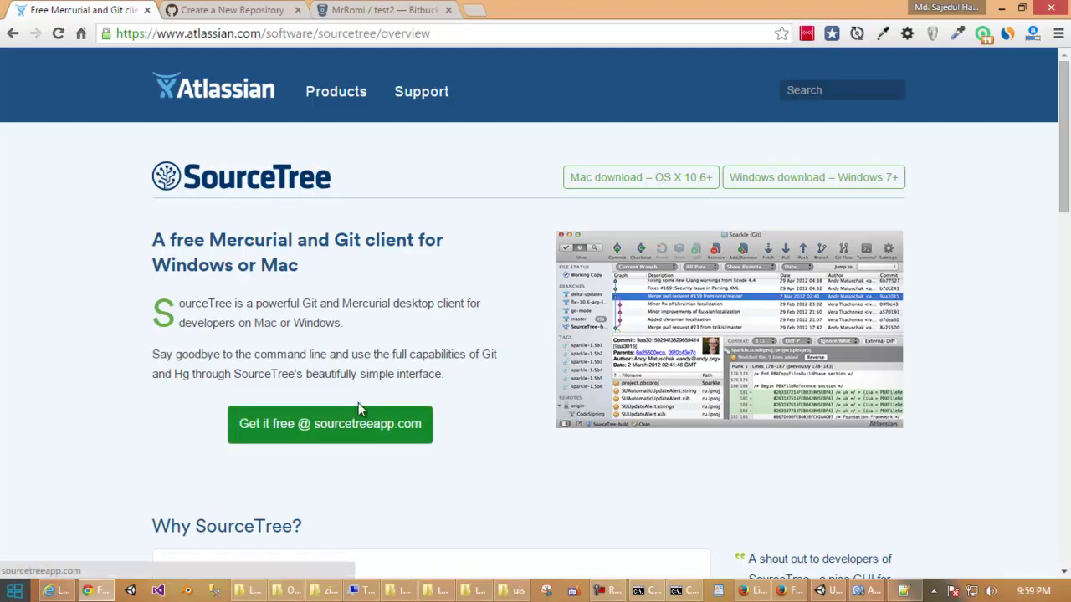
{"action": "left_click", "coordinate": [778, 186]}
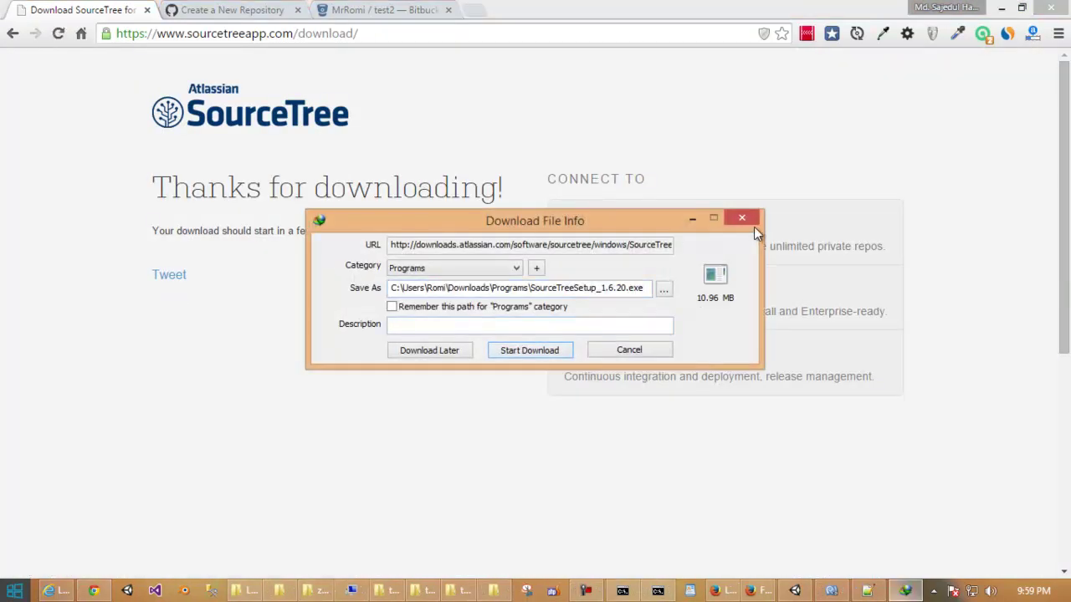
{"action": "left_click", "coordinate": [753, 221]}
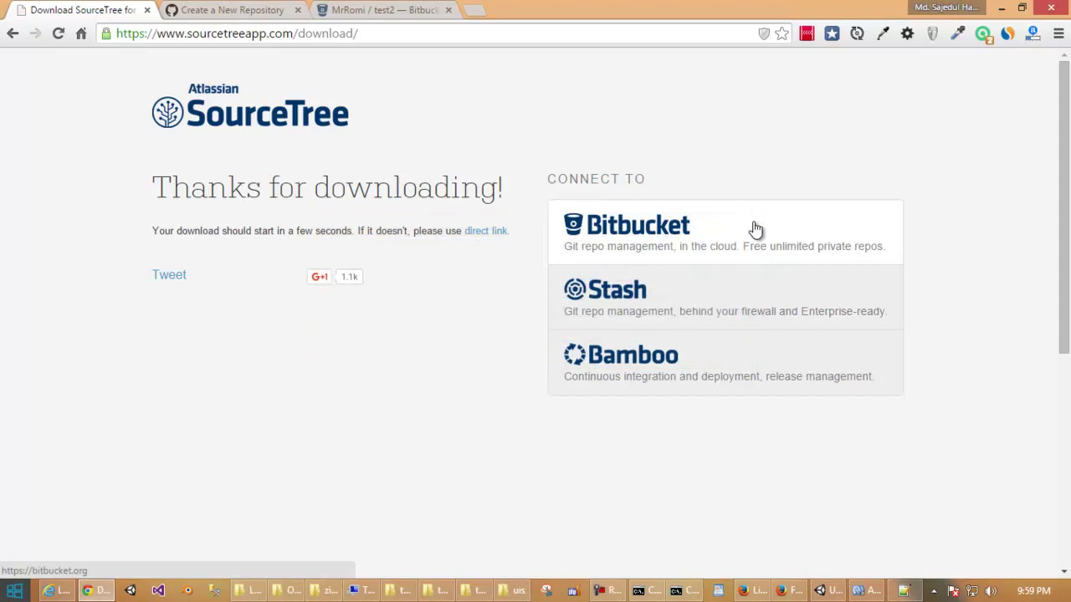
{"action": "left_click", "coordinate": [15, 34]}
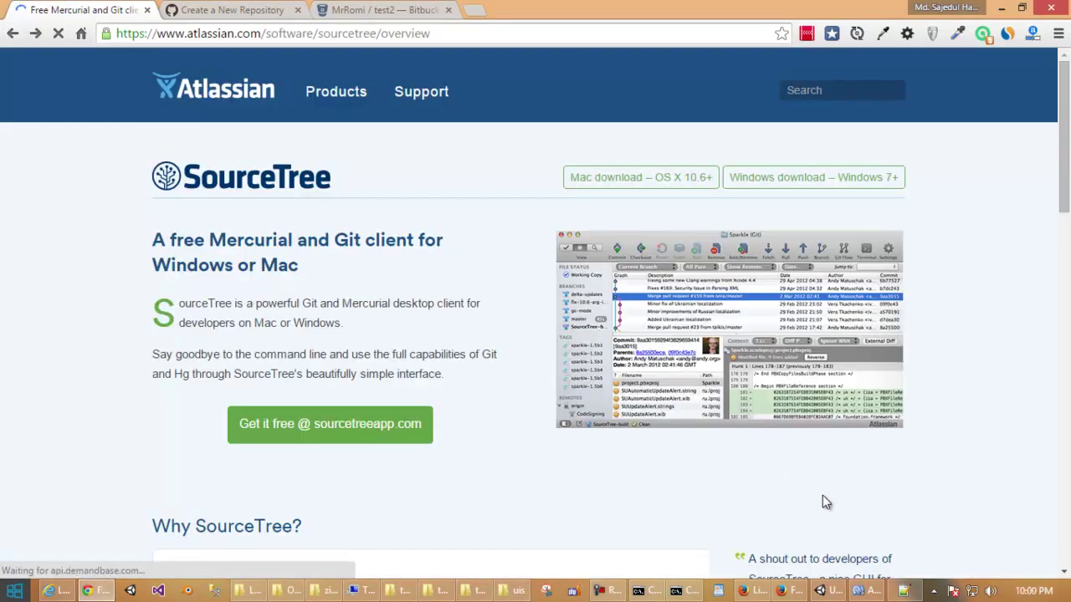
{"action": "left_click", "coordinate": [402, 13]}
{"action": "scroll", "coordinate": [456, 171], "scroll_direction": "up", "scroll_amount": 2}
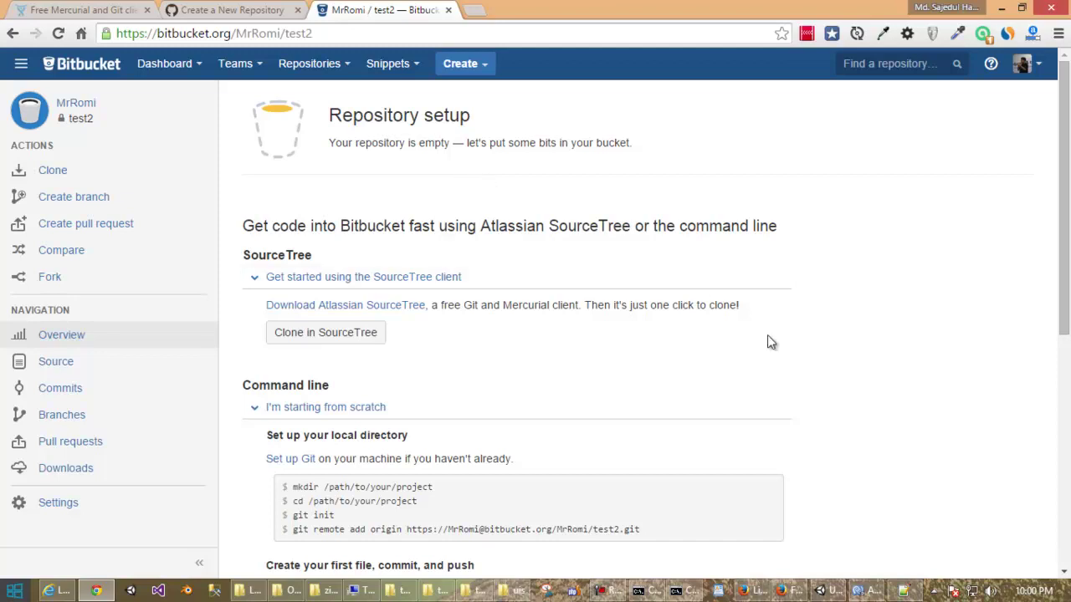
Search the Start menu for 'sourc', launch SourceTree, and bring its window forward.
{"action": "left_click", "coordinate": [865, 590]}
{"action": "left_click", "coordinate": [14, 590]}
{"action": "type", "text": "sourc"}
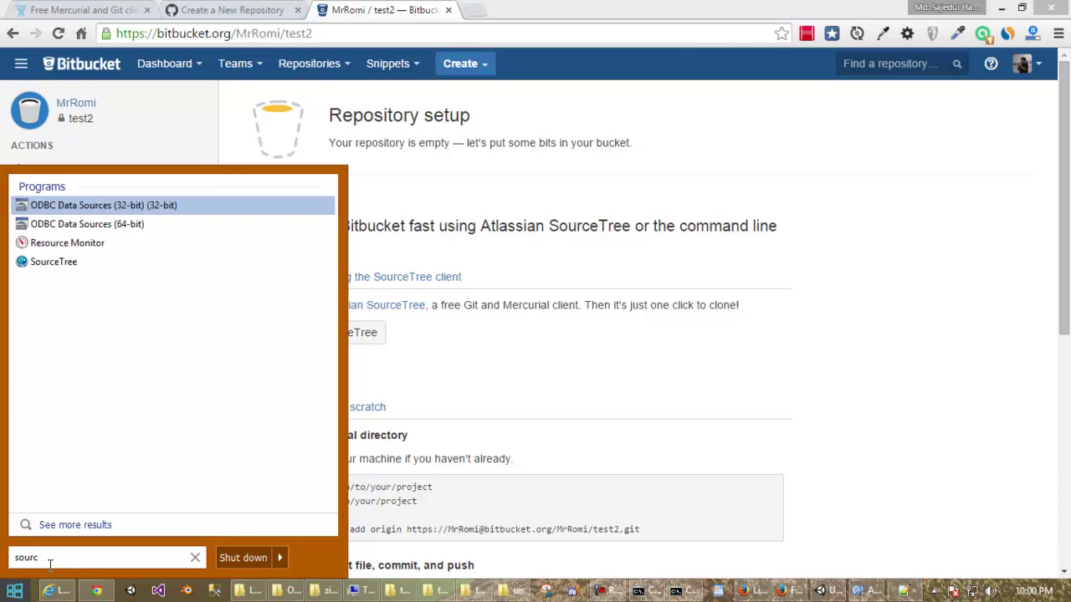
{"action": "left_click", "coordinate": [38, 264]}
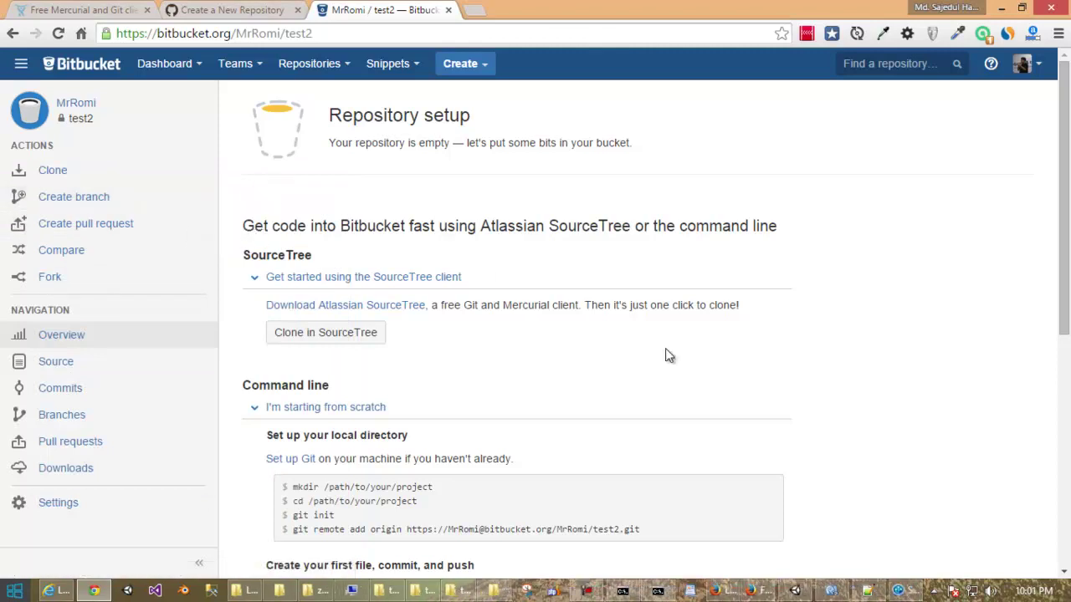
{"action": "left_click", "coordinate": [902, 589]}
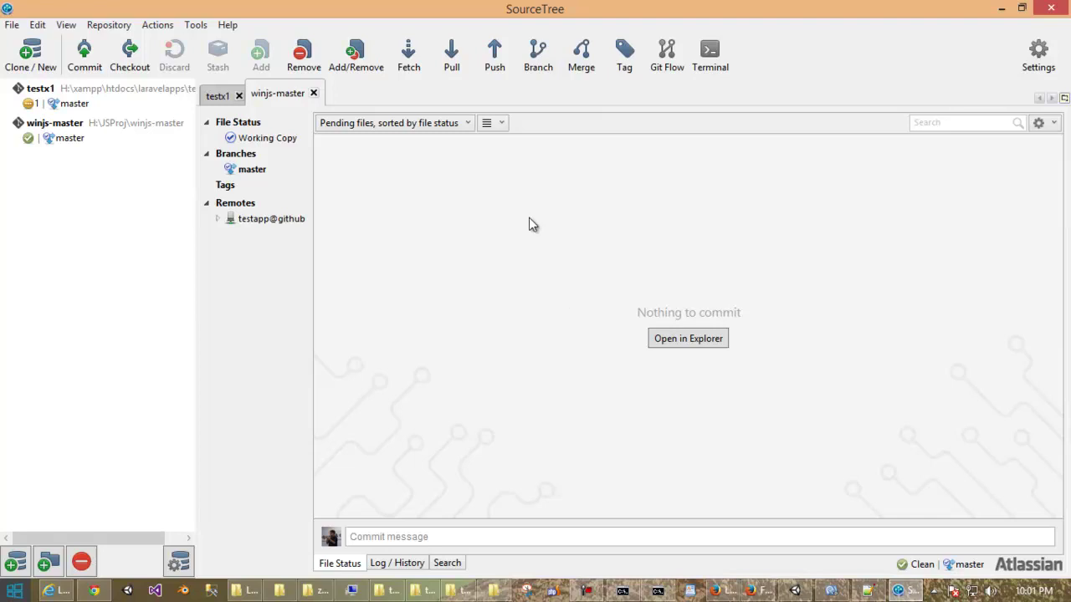
Reveal the uis folder's path H:\xampp\htdocs\uis in File Explorer, then return to SourceTree.
{"action": "left_click", "coordinate": [93, 591]}
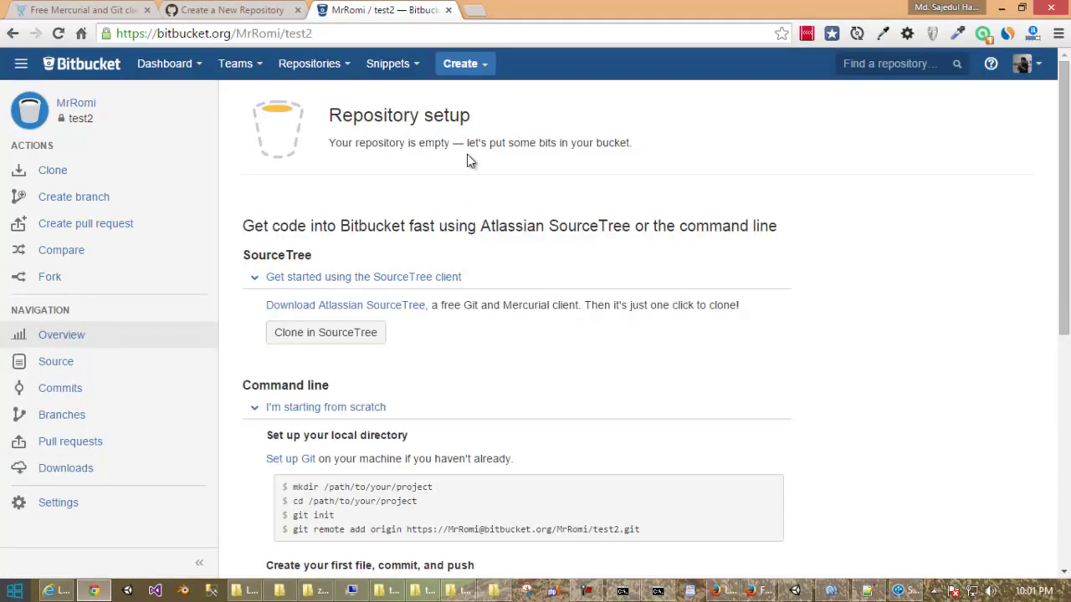
{"action": "left_click", "coordinate": [494, 590]}
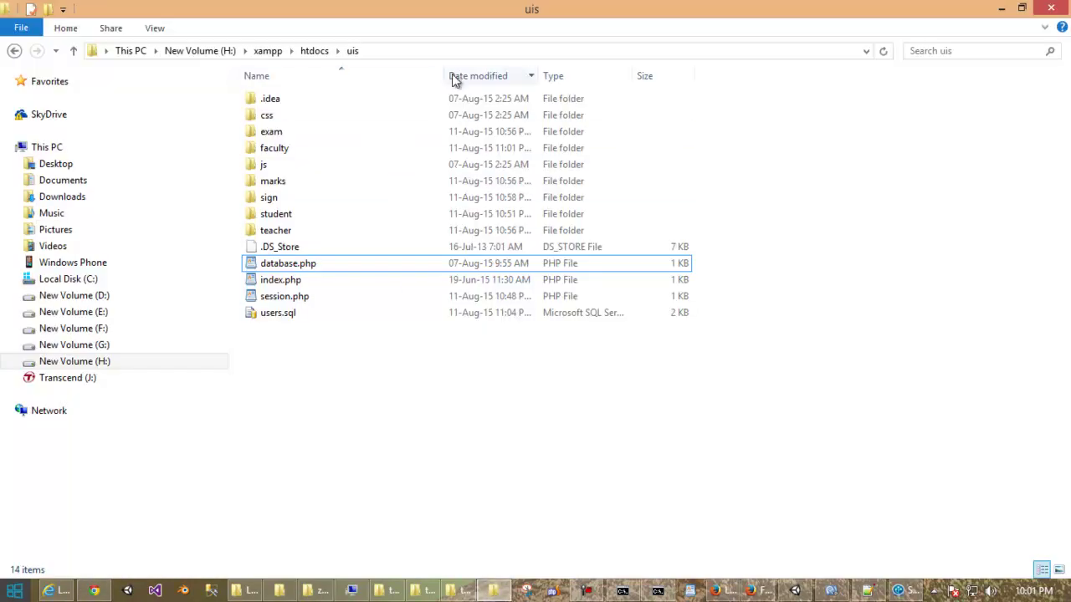
{"action": "left_click", "coordinate": [459, 51]}
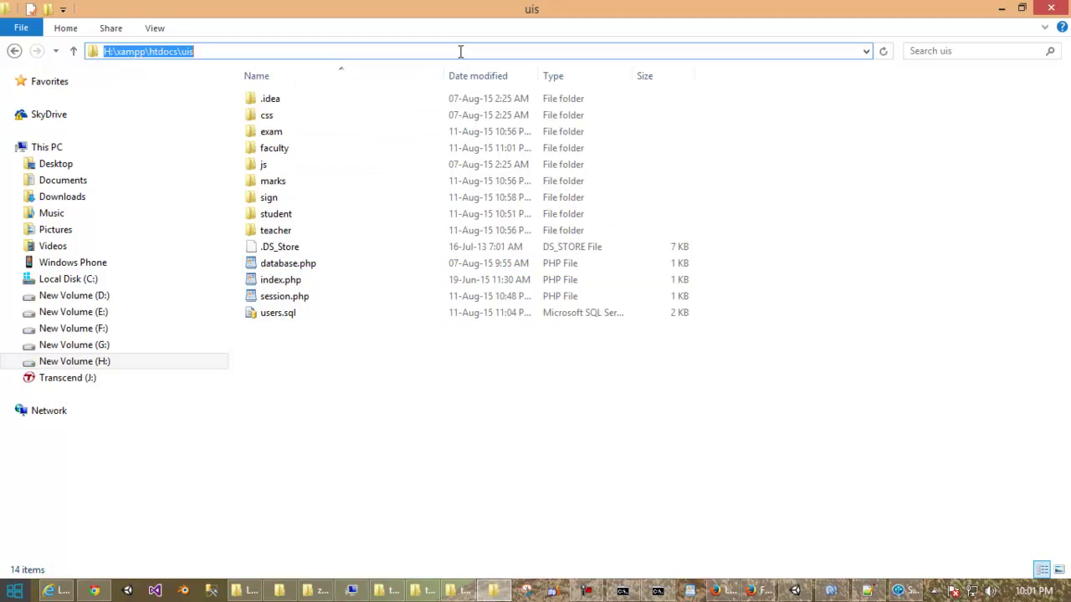
{"action": "left_click", "coordinate": [912, 591]}
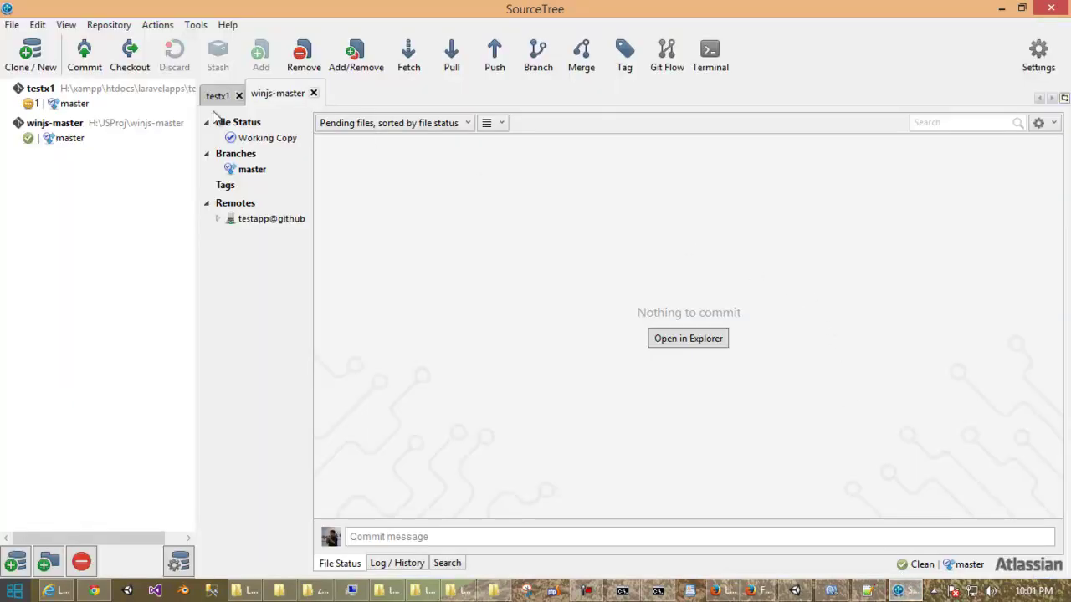
Open Create New Repository's destination browser and copy the uis folder path from File Explorer.
{"action": "left_click", "coordinate": [45, 67]}
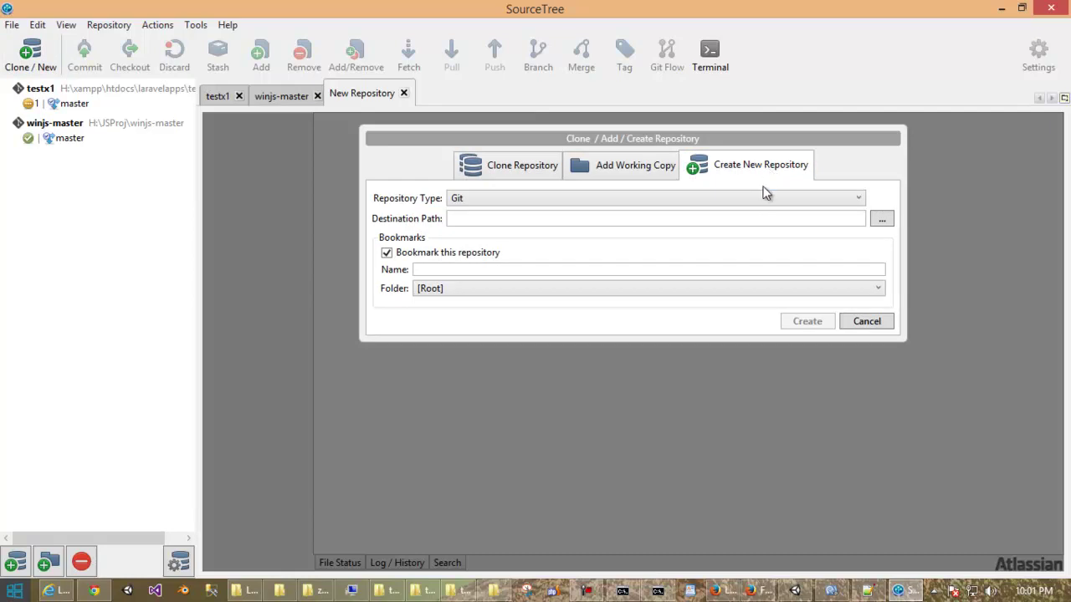
{"action": "left_click", "coordinate": [883, 222]}
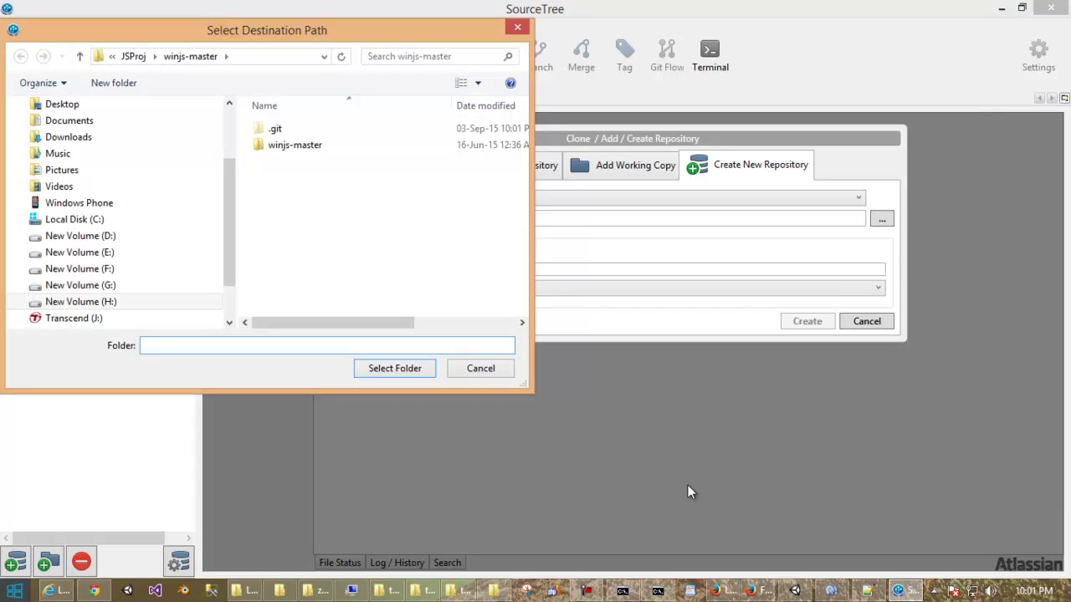
{"action": "left_click", "coordinate": [494, 590]}
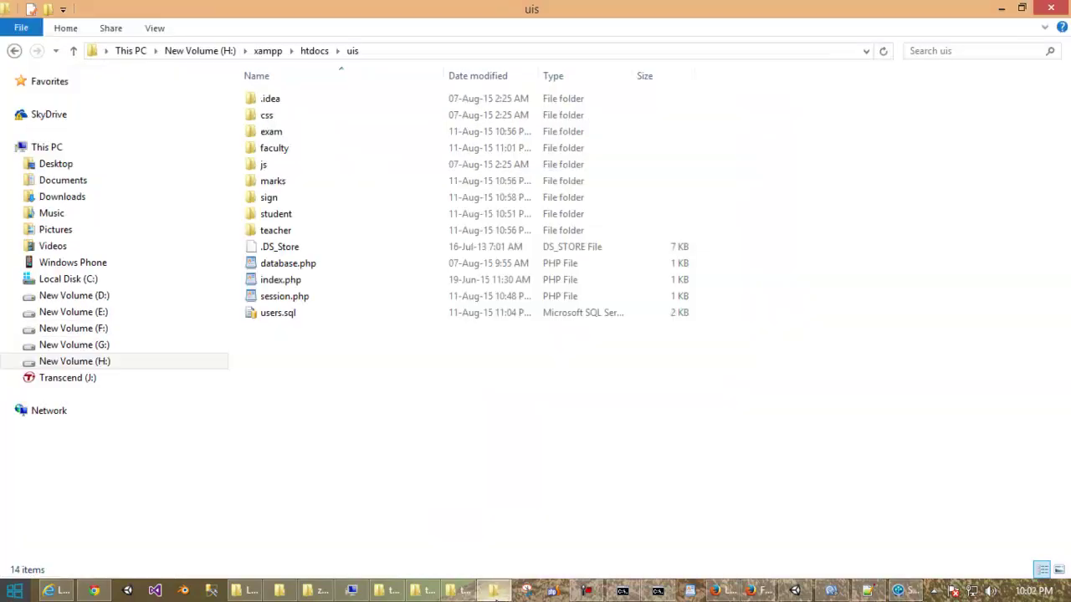
{"action": "left_click", "coordinate": [517, 53]}
{"action": "right_click", "coordinate": [518, 52]}
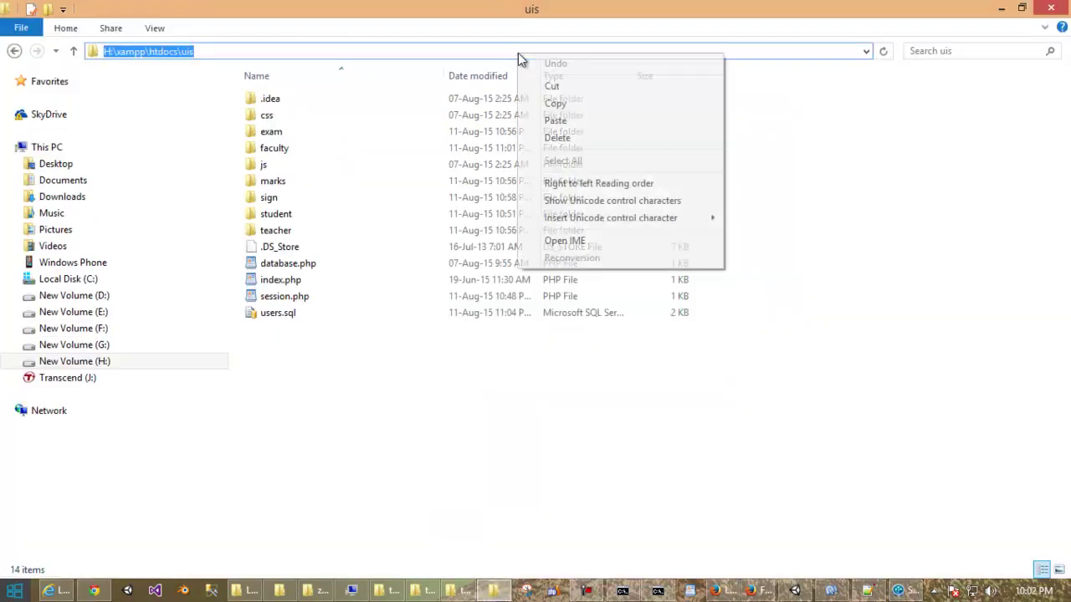
{"action": "left_click", "coordinate": [572, 106]}
Paste H:\xampp\htdocs\uis into the folder picker and select uis as the destination.
{"action": "left_click", "coordinate": [902, 591]}
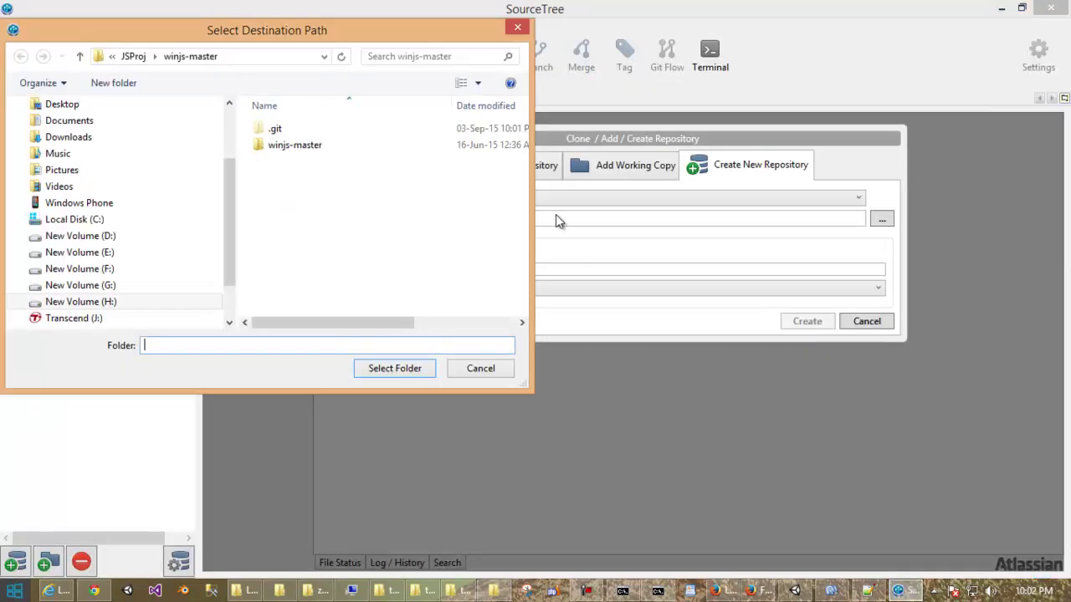
{"action": "left_click", "coordinate": [209, 56]}
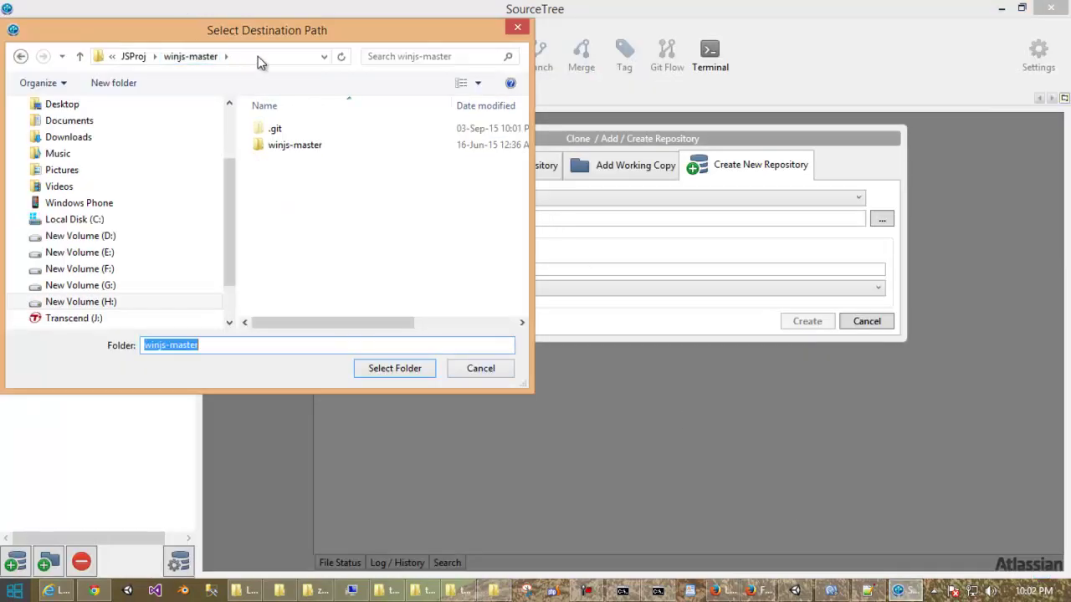
{"action": "left_click", "coordinate": [259, 57]}
{"action": "key", "text": "ctrl+v"}
{"action": "key", "text": "Return"}
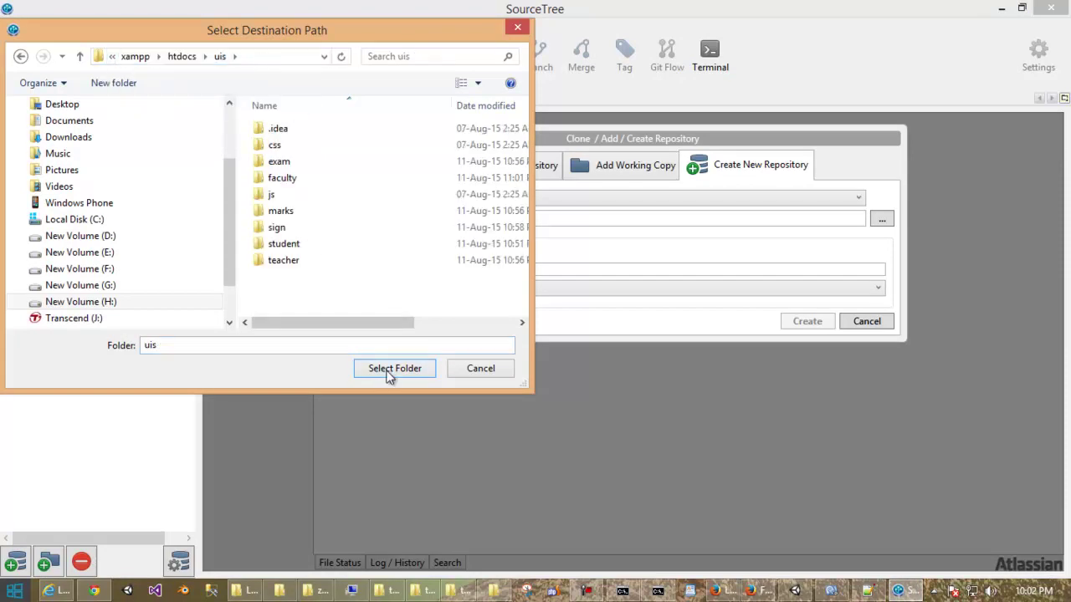
{"action": "left_click", "coordinate": [389, 370]}
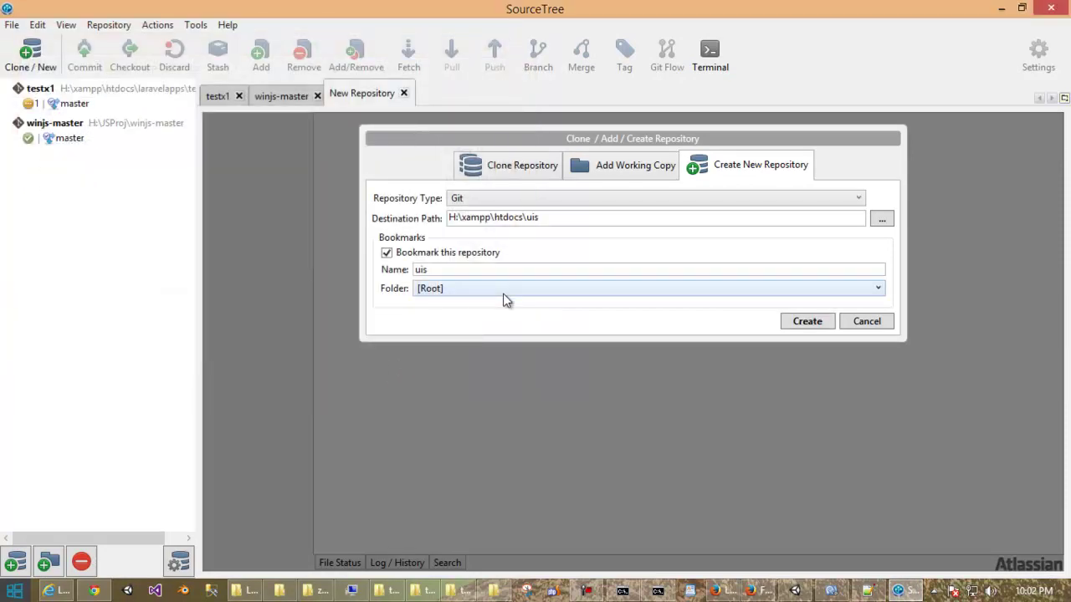
Create the uis repository at H:\xampp\htdocs\uis and confirm its new .git folder in Explorer.
{"action": "left_click", "coordinate": [808, 322]}
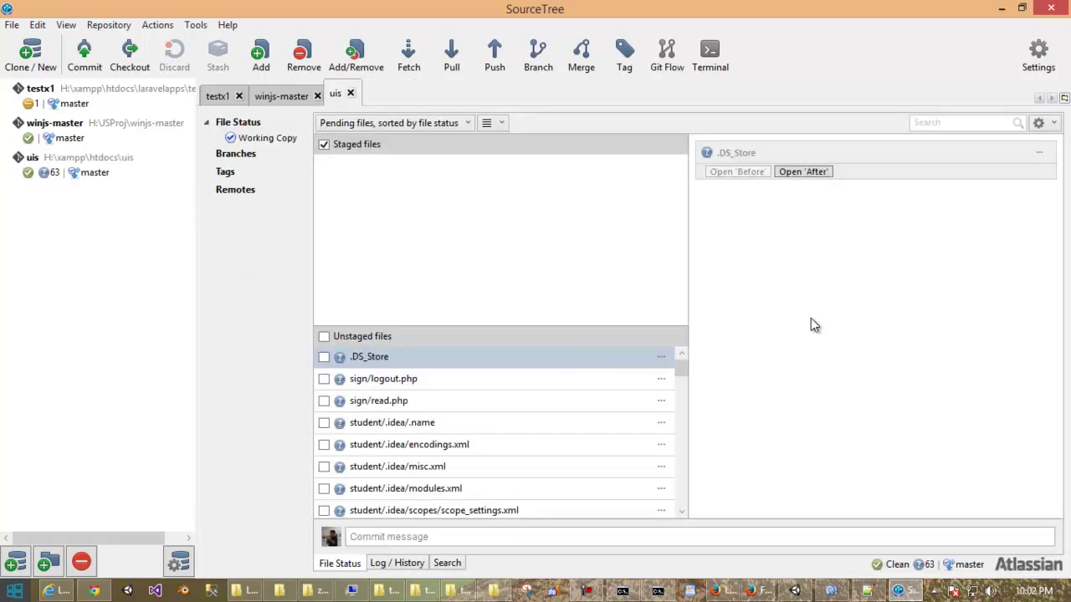
{"action": "left_click", "coordinate": [493, 591]}
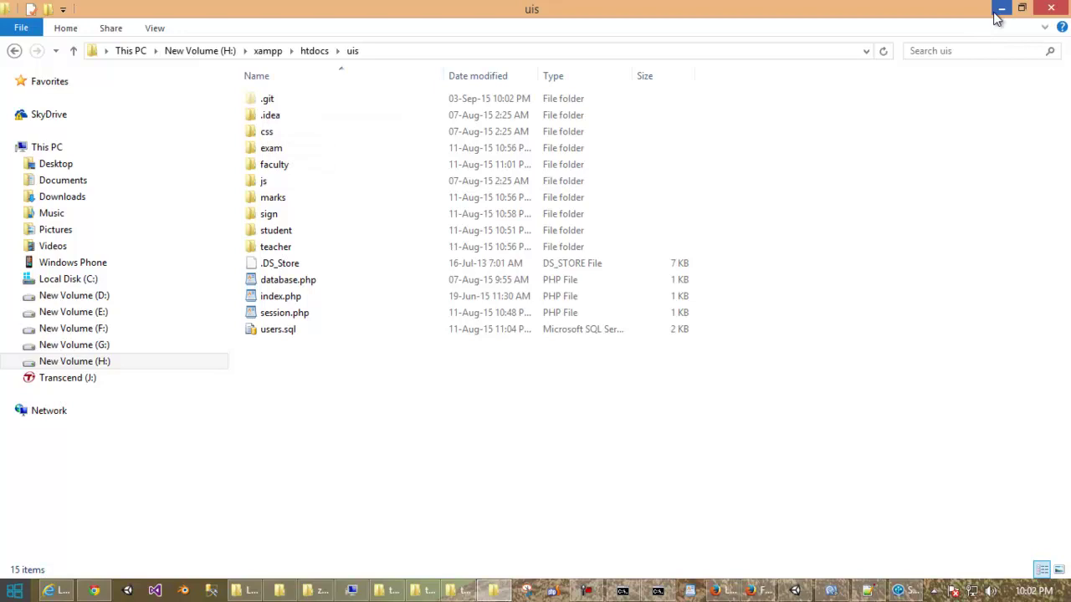
{"action": "double_click", "coordinate": [274, 103]}
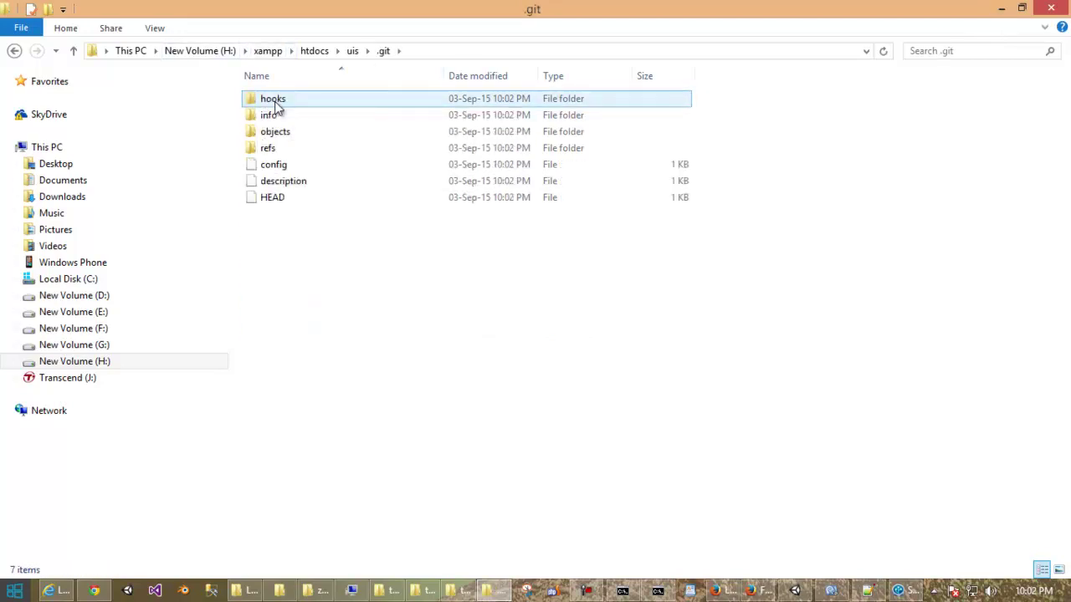
{"action": "left_click", "coordinate": [1002, 9]}
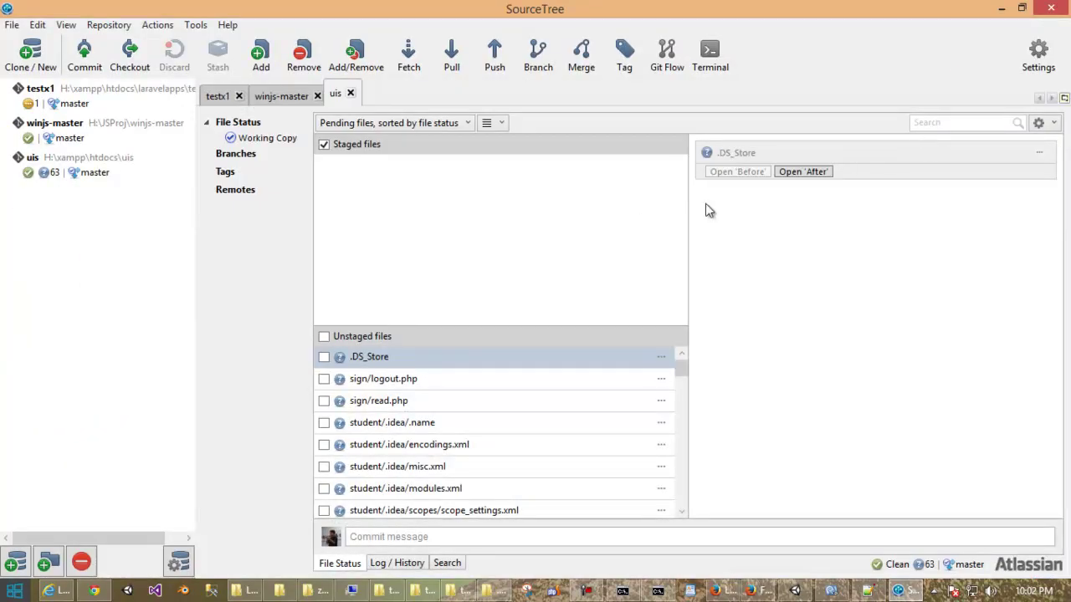
Scroll through the 63 project files listed under Unstaged files.
{"action": "scroll", "coordinate": [439, 425], "scroll_direction": "down", "scroll_amount": 2}
{"action": "scroll", "coordinate": [438, 425], "scroll_direction": "down", "scroll_amount": 10}
{"action": "scroll", "coordinate": [441, 427], "scroll_direction": "up", "scroll_amount": 10}
{"action": "scroll", "coordinate": [441, 427], "scroll_direction": "up", "scroll_amount": 3}
{"action": "scroll", "coordinate": [439, 425], "scroll_direction": "down", "scroll_amount": 10}
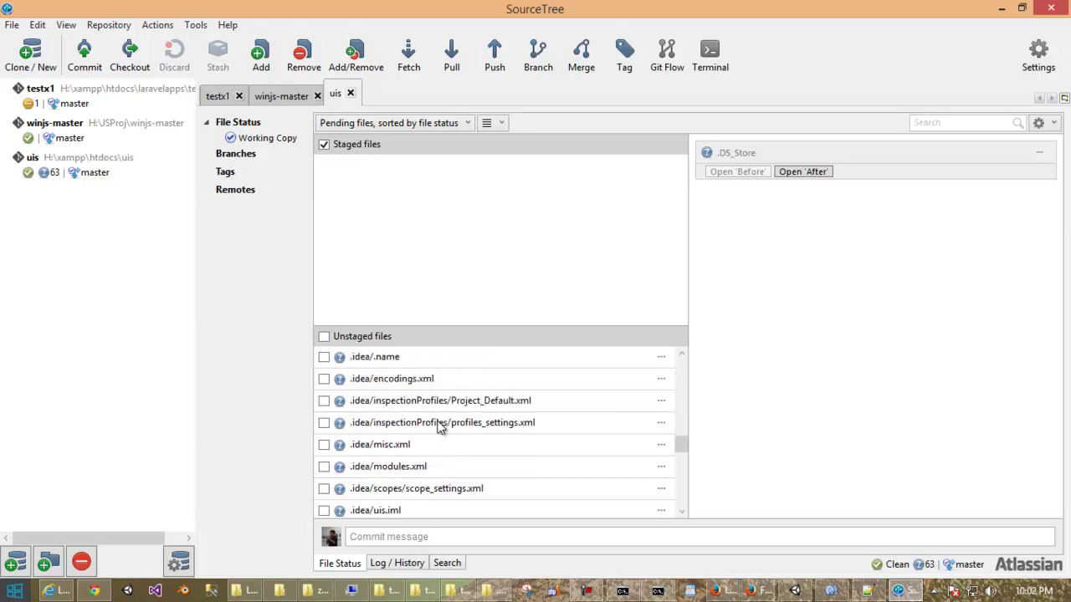
{"action": "scroll", "coordinate": [441, 427], "scroll_direction": "down", "scroll_amount": 5}
{"action": "scroll", "coordinate": [441, 427], "scroll_direction": "up", "scroll_amount": 15}
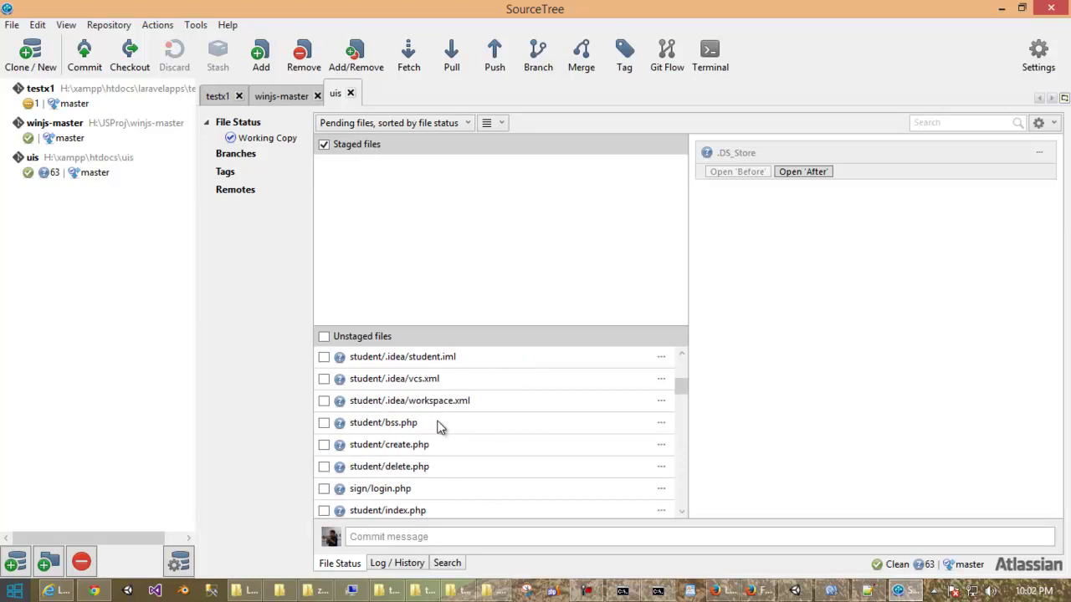
{"action": "scroll", "coordinate": [441, 427], "scroll_direction": "up", "scroll_amount": 3}
Stage all 63 uis files and commit them with the message 'init push'.
{"action": "left_click", "coordinate": [324, 337]}
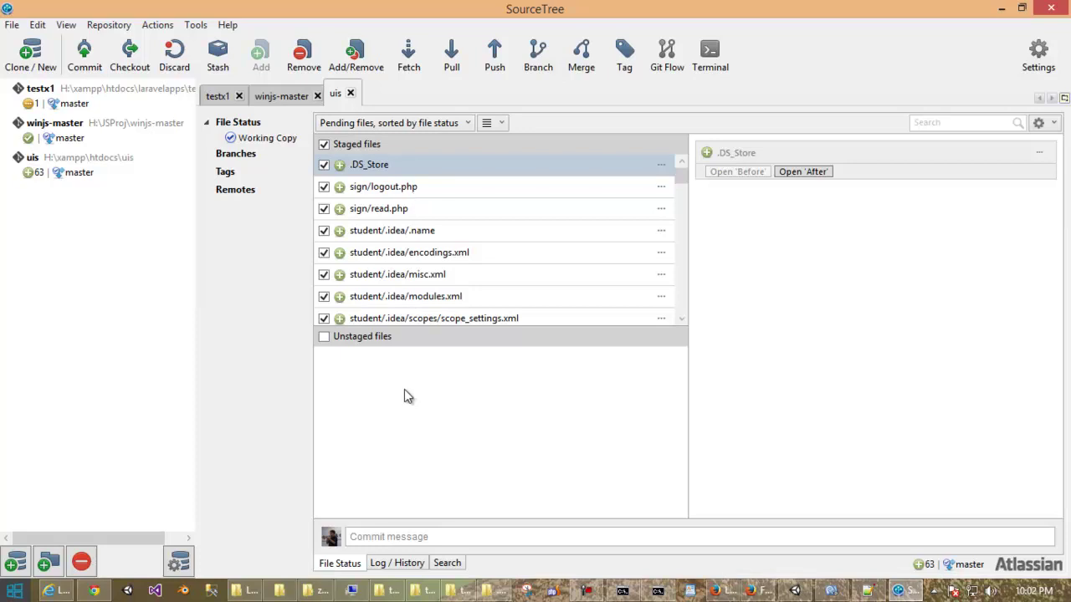
{"action": "left_click", "coordinate": [408, 538]}
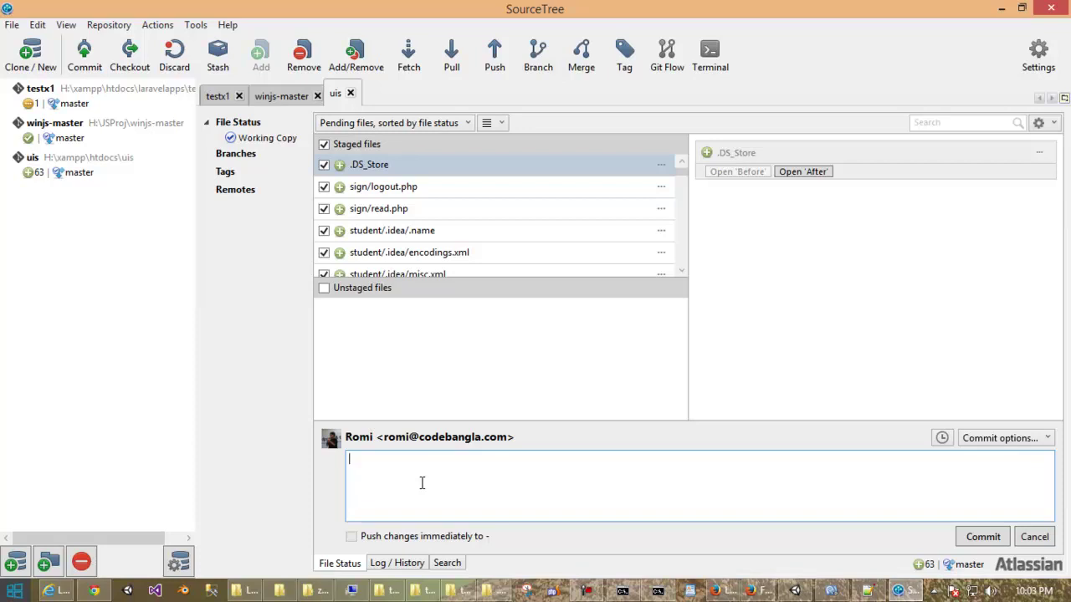
{"action": "type", "text": "o"}
{"action": "key", "text": "BackSpace"}
{"action": "type", "text": "init push"}
{"action": "left_click", "coordinate": [982, 536]}
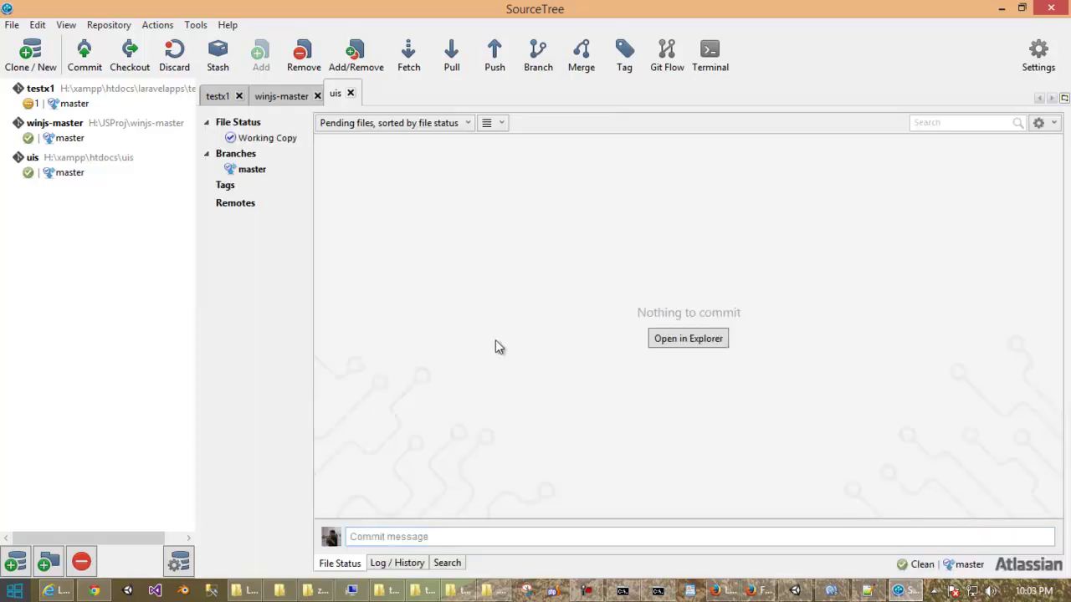
Return Explorer from the .git folder back up to the uis folder.
{"action": "left_click", "coordinate": [238, 205]}
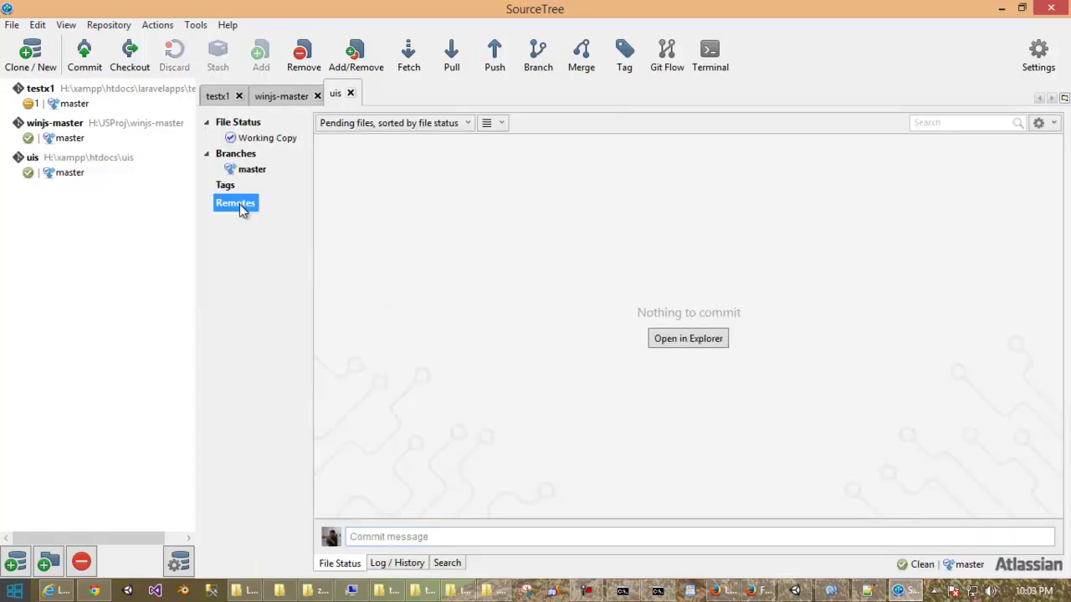
{"action": "right_click", "coordinate": [239, 205]}
{"action": "left_click", "coordinate": [514, 239]}
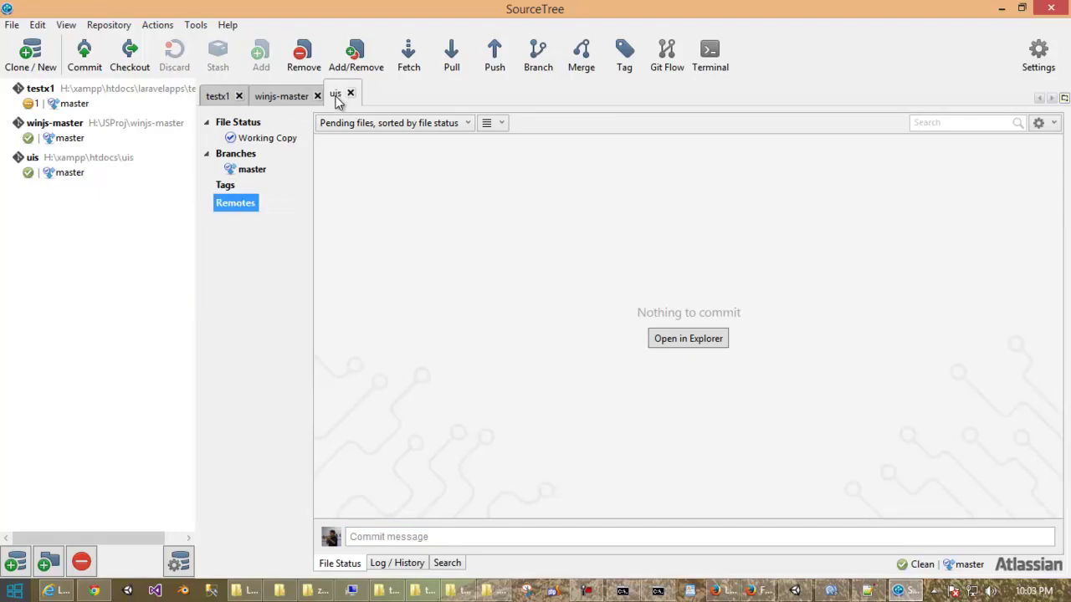
{"action": "left_click", "coordinate": [502, 592]}
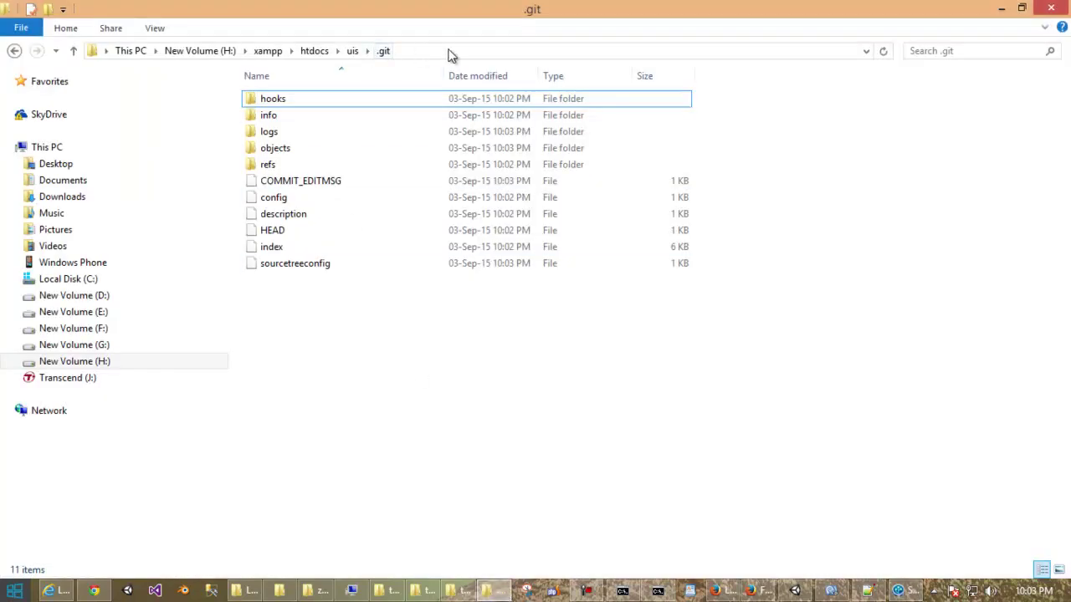
{"action": "left_click", "coordinate": [450, 50]}
{"action": "left_click", "coordinate": [451, 48]}
{"action": "left_click_drag", "start_coordinate": [212, 64], "coordinate": [197, 77]}
{"action": "key", "text": "BackSpace"}
{"action": "key", "text": "Return"}
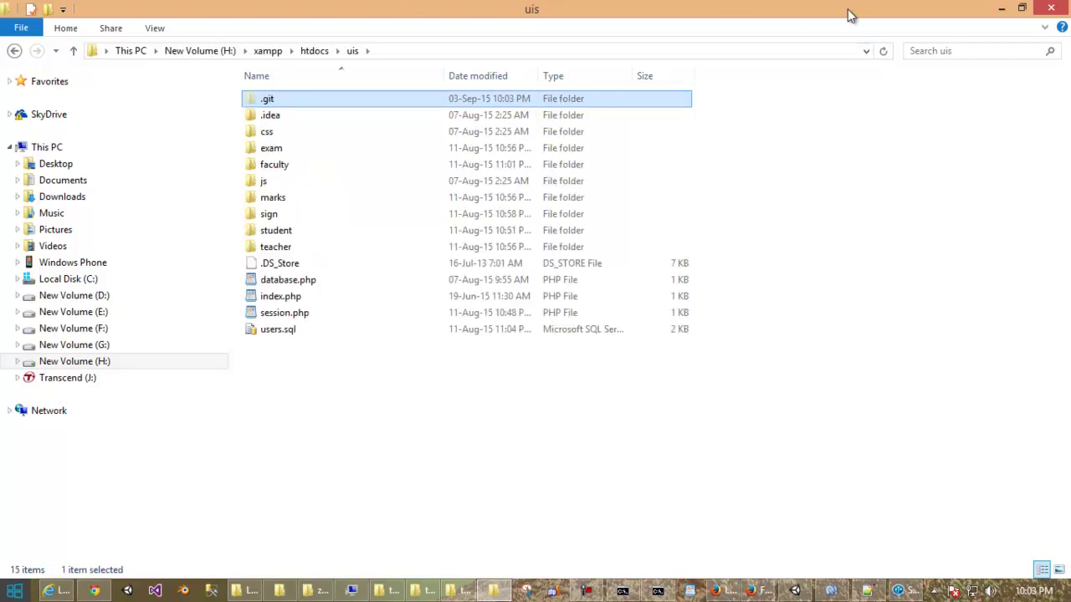
{"action": "left_click", "coordinate": [1003, 8]}
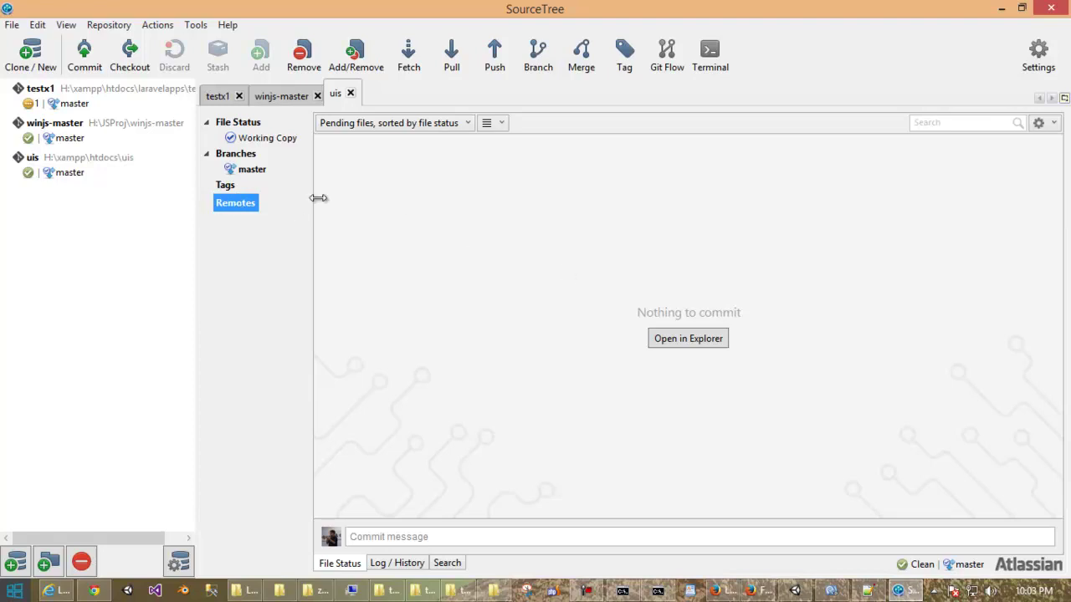
Start adding a new remote from the Remotes section of the uis repository.
{"action": "left_click", "coordinate": [230, 185]}
{"action": "left_click", "coordinate": [238, 205]}
{"action": "right_click", "coordinate": [237, 207]}
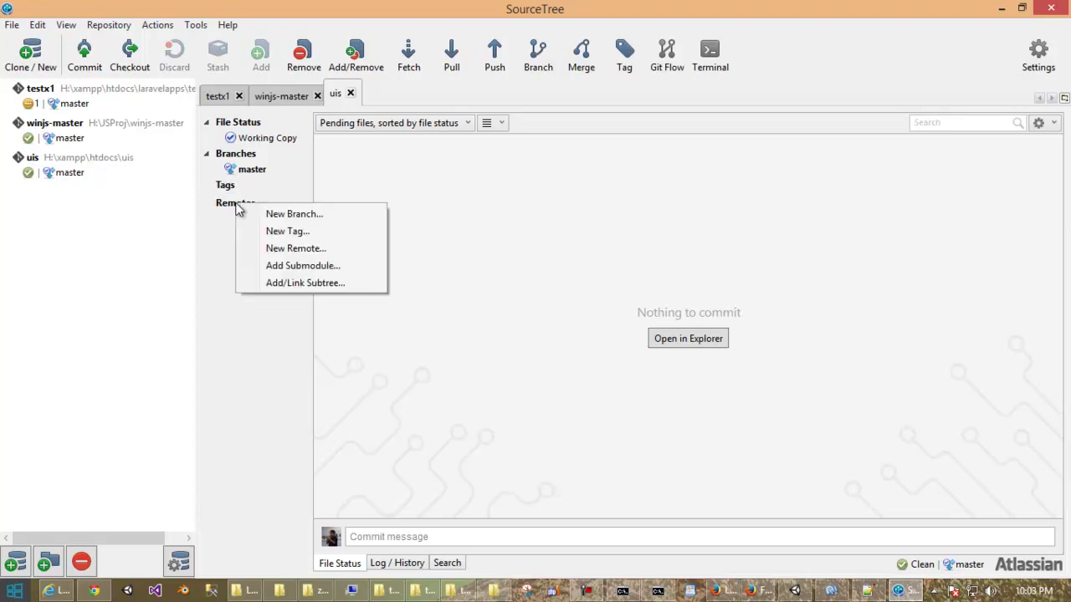
{"action": "left_click", "coordinate": [301, 248]}
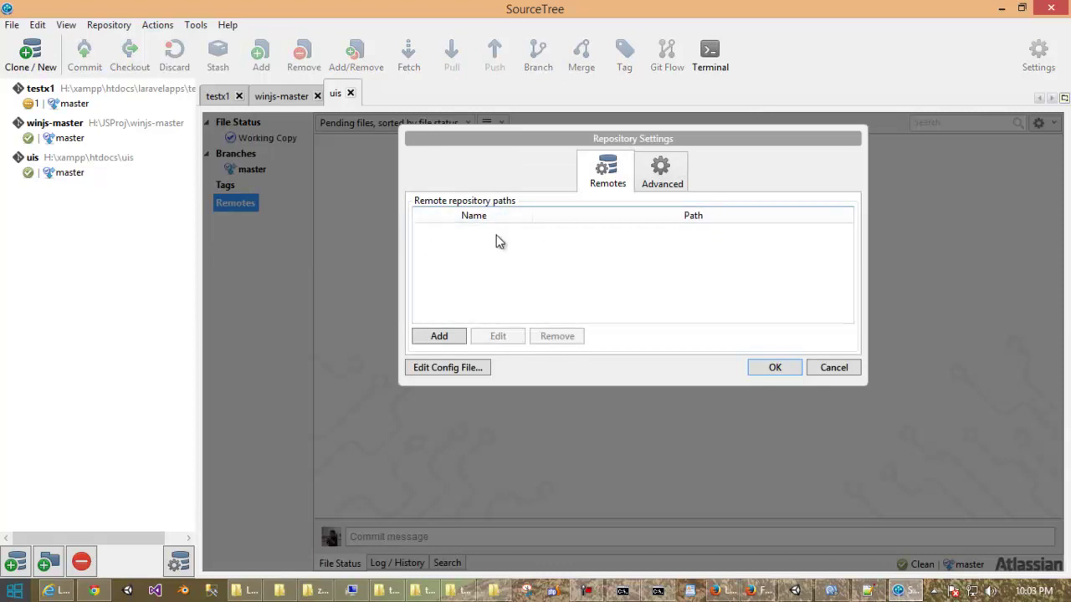
{"action": "left_click", "coordinate": [441, 337]}
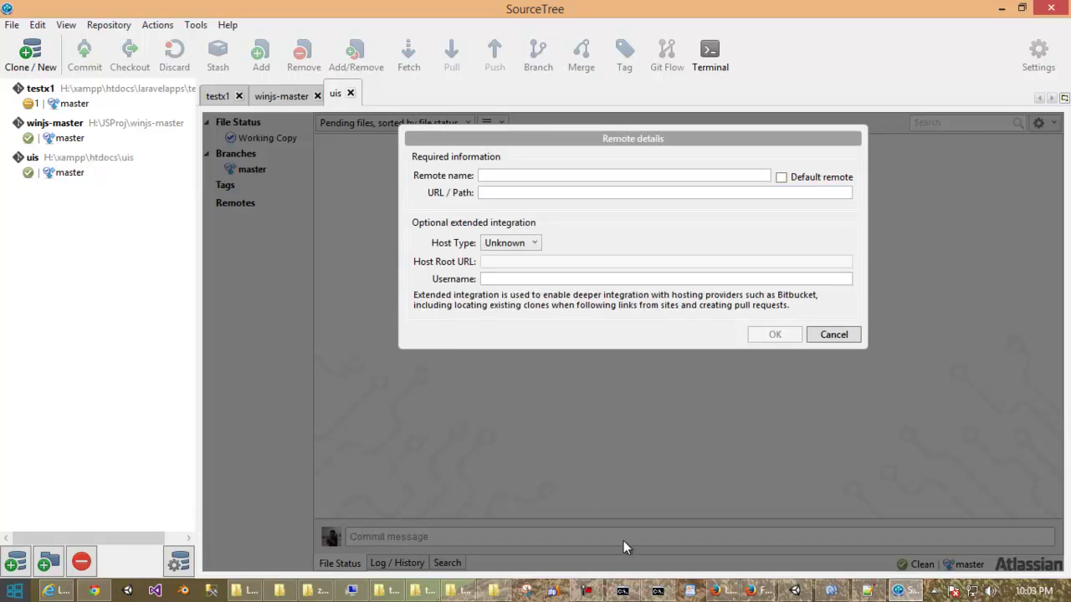
Copy the test2 repository URL from the Bitbucket setup page.
{"action": "left_click", "coordinate": [94, 590]}
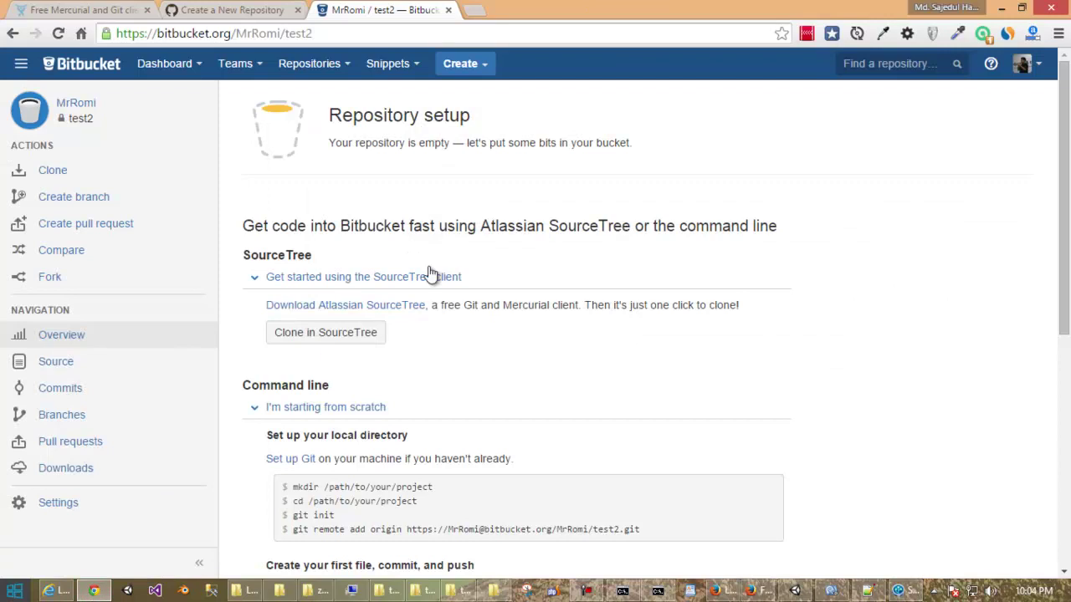
{"action": "scroll", "coordinate": [483, 330], "scroll_direction": "down", "scroll_amount": 2}
{"action": "scroll", "coordinate": [483, 330], "scroll_direction": "up", "scroll_amount": 2}
{"action": "scroll", "coordinate": [483, 331], "scroll_direction": "down", "scroll_amount": 1}
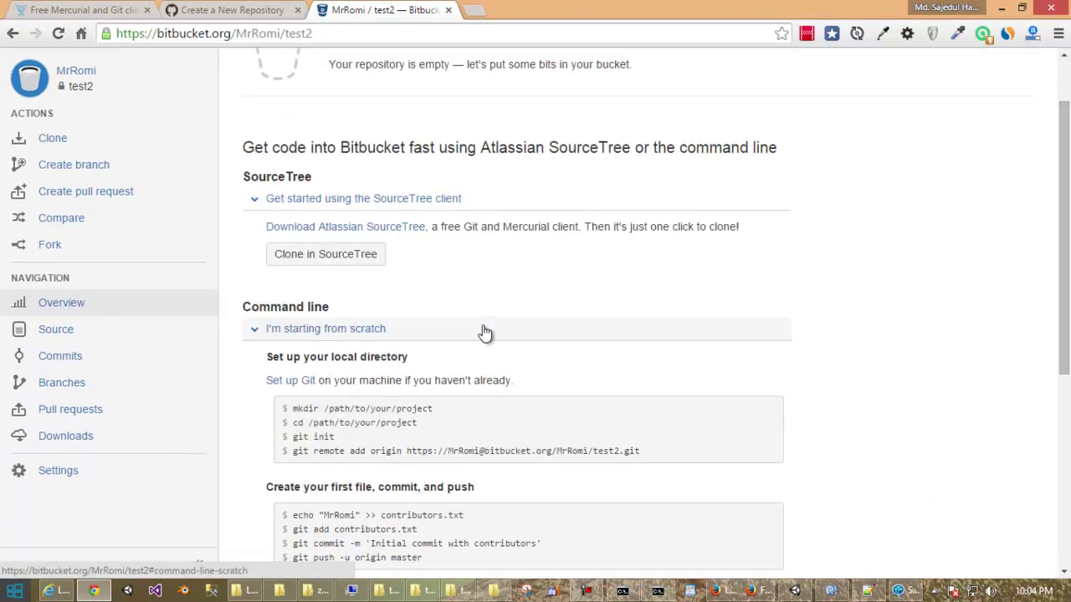
{"action": "scroll", "coordinate": [483, 332], "scroll_direction": "down", "scroll_amount": 1}
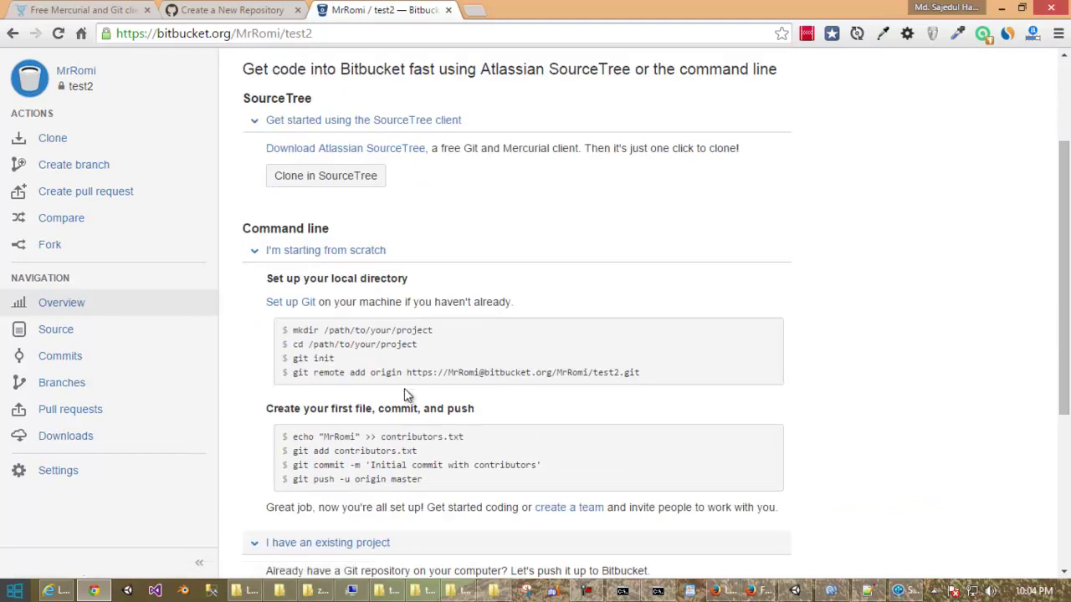
{"action": "left_click_drag", "start_coordinate": [408, 373], "coordinate": [634, 379]}
{"action": "right_click", "coordinate": [630, 371]}
{"action": "left_click", "coordinate": [659, 384]}
Paste the URL, name the remote bitbucket@test2 with Bitbucket host type, and save.
{"action": "left_click", "coordinate": [899, 591]}
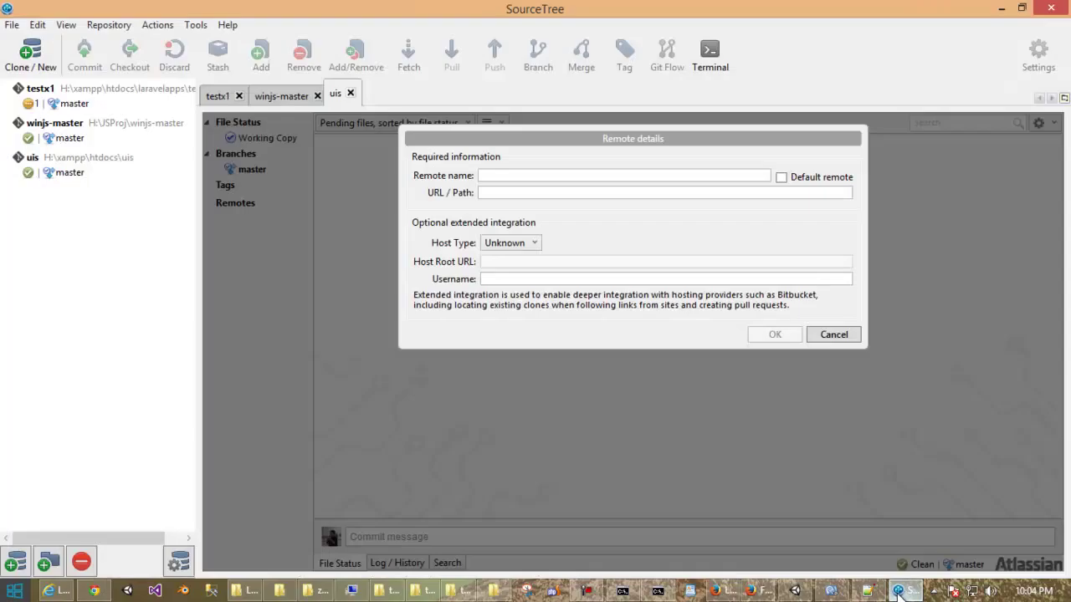
{"action": "left_click", "coordinate": [544, 194]}
{"action": "right_click", "coordinate": [545, 195]}
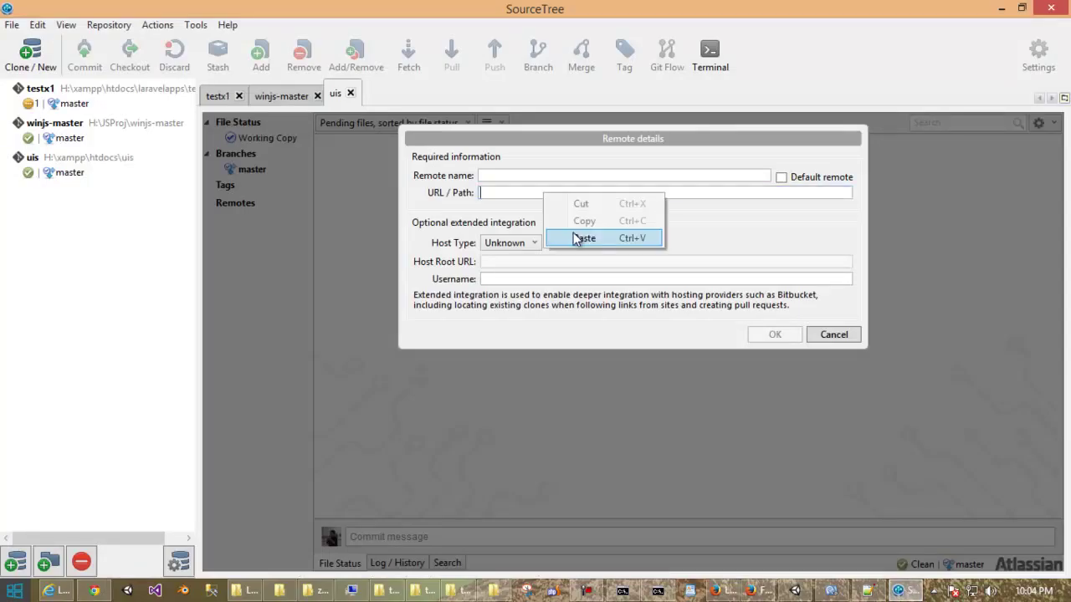
{"action": "left_click", "coordinate": [584, 238]}
{"action": "left_click", "coordinate": [561, 177]}
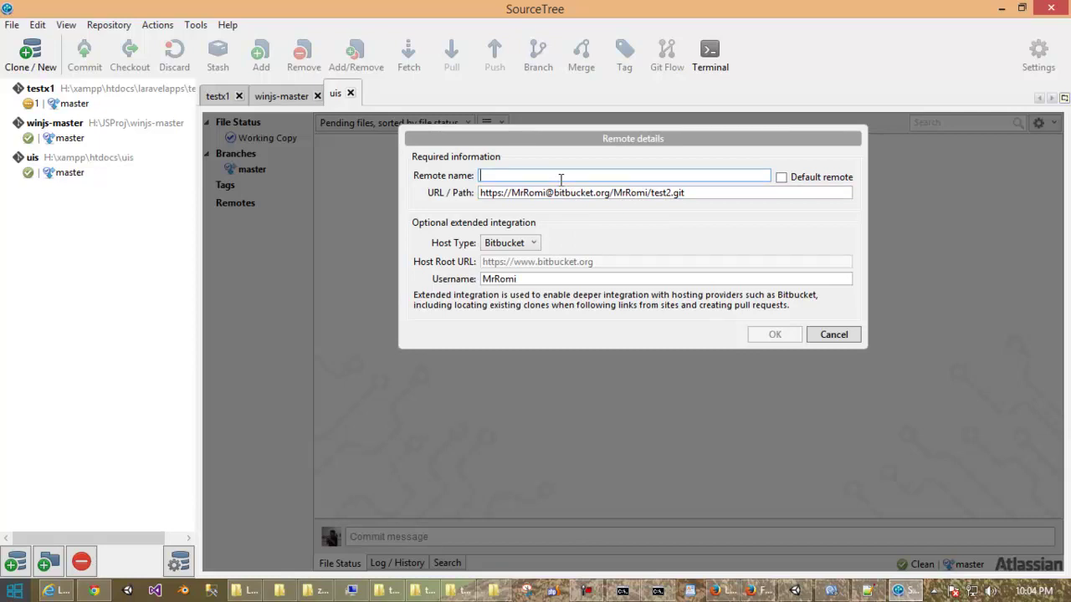
{"action": "type", "text": "bitb"}
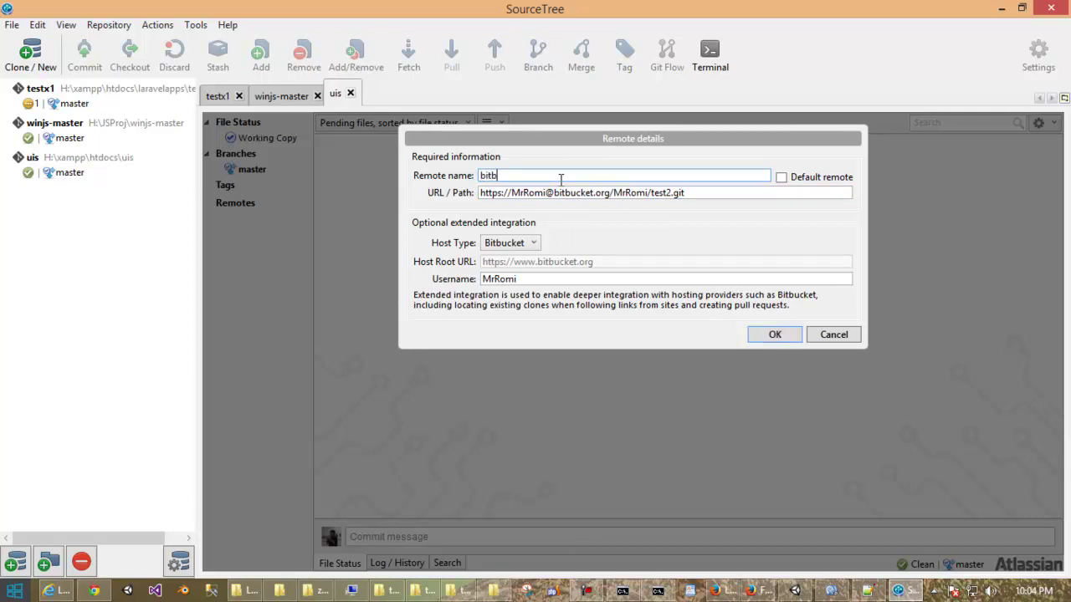
{"action": "type", "text": "ucket@test2"}
{"action": "left_click", "coordinate": [534, 243]}
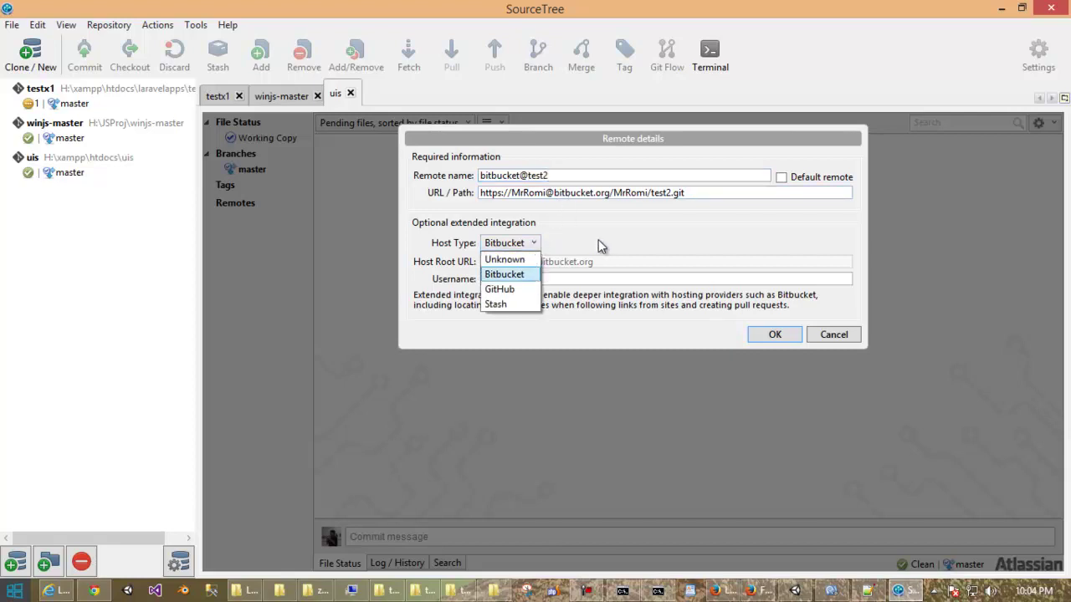
{"action": "left_click", "coordinate": [599, 246]}
{"action": "left_click", "coordinate": [778, 334]}
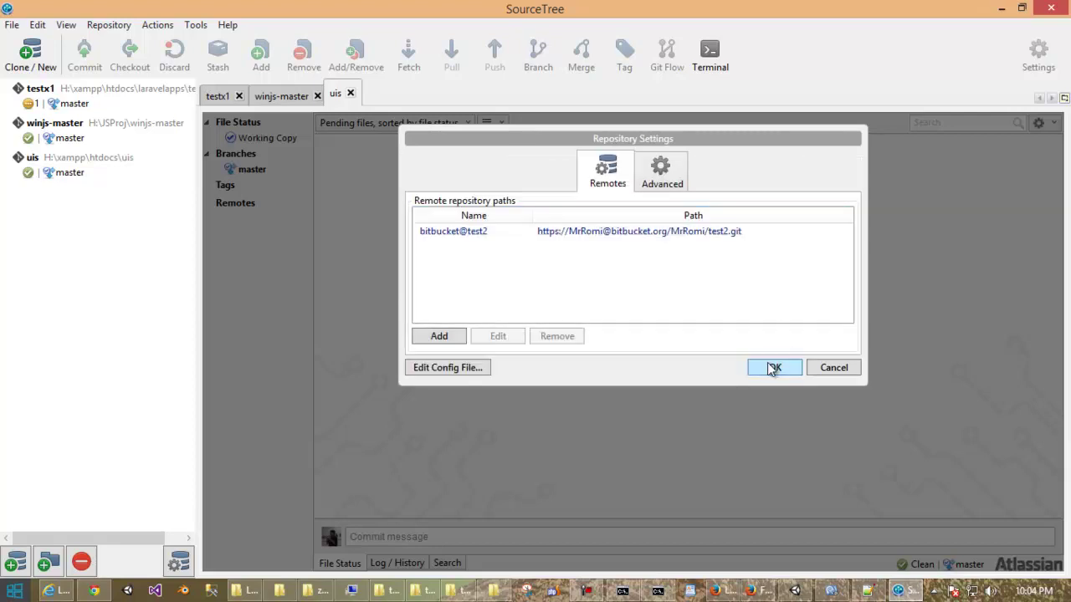
{"action": "left_click", "coordinate": [768, 366]}
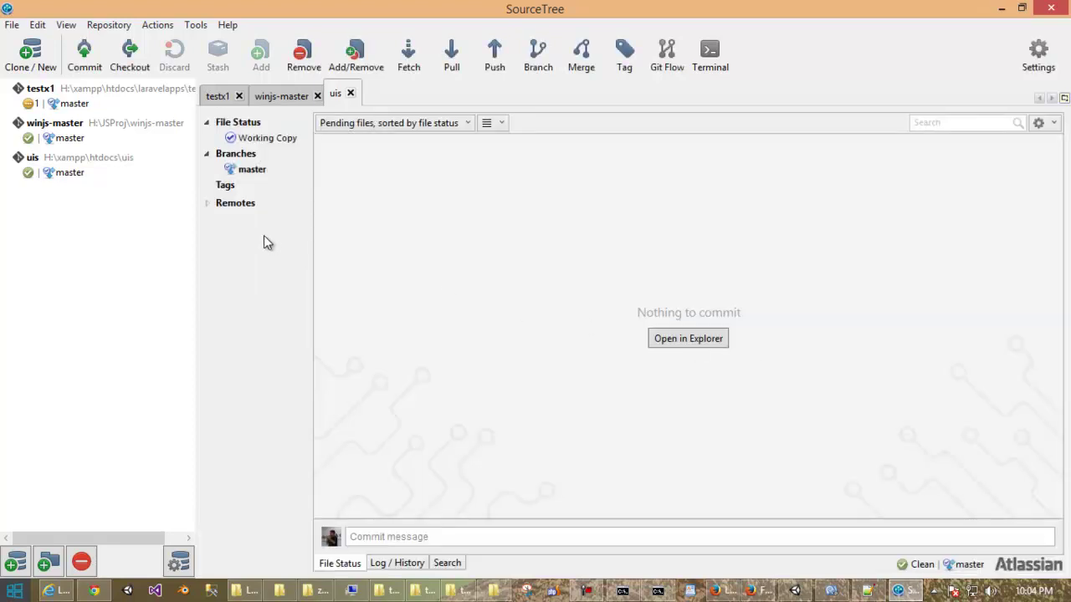
Push the master branch to bitbucket@test2, tracking remote master.
{"action": "left_click", "coordinate": [208, 204]}
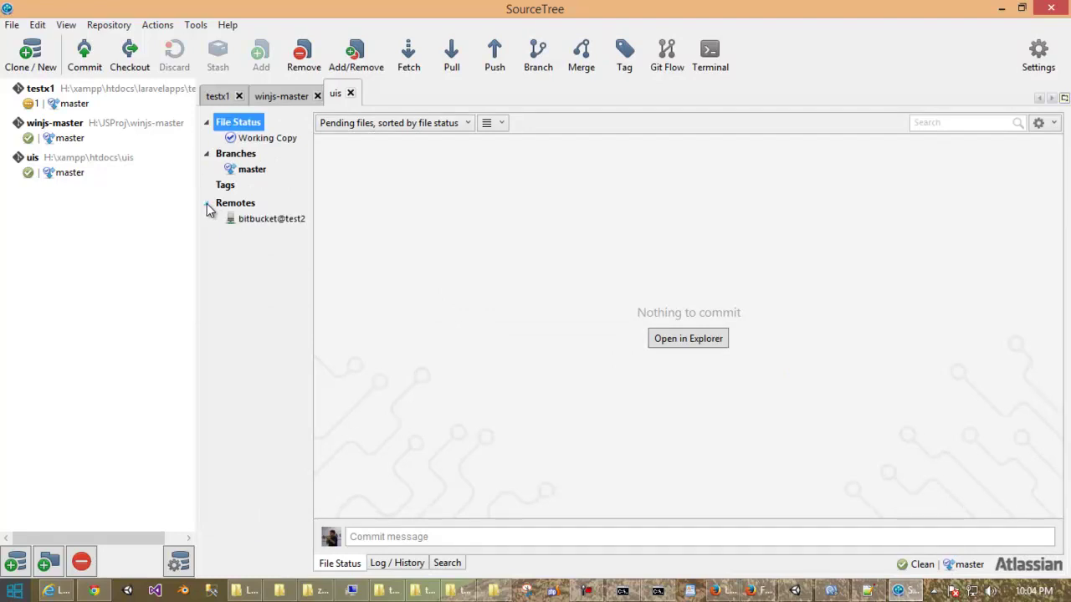
{"action": "left_click", "coordinate": [280, 220]}
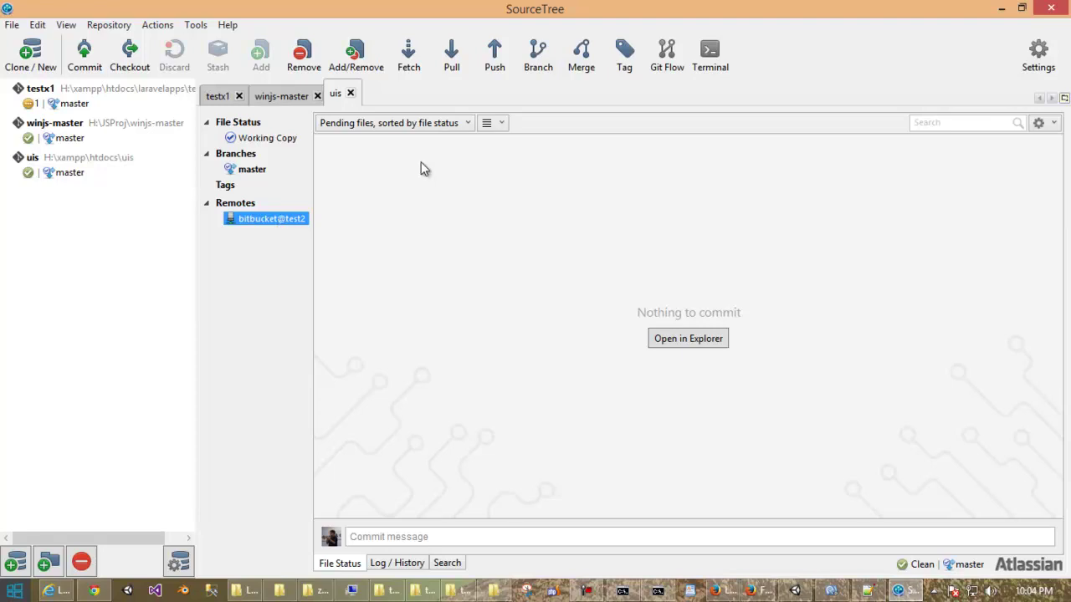
{"action": "left_click", "coordinate": [496, 59]}
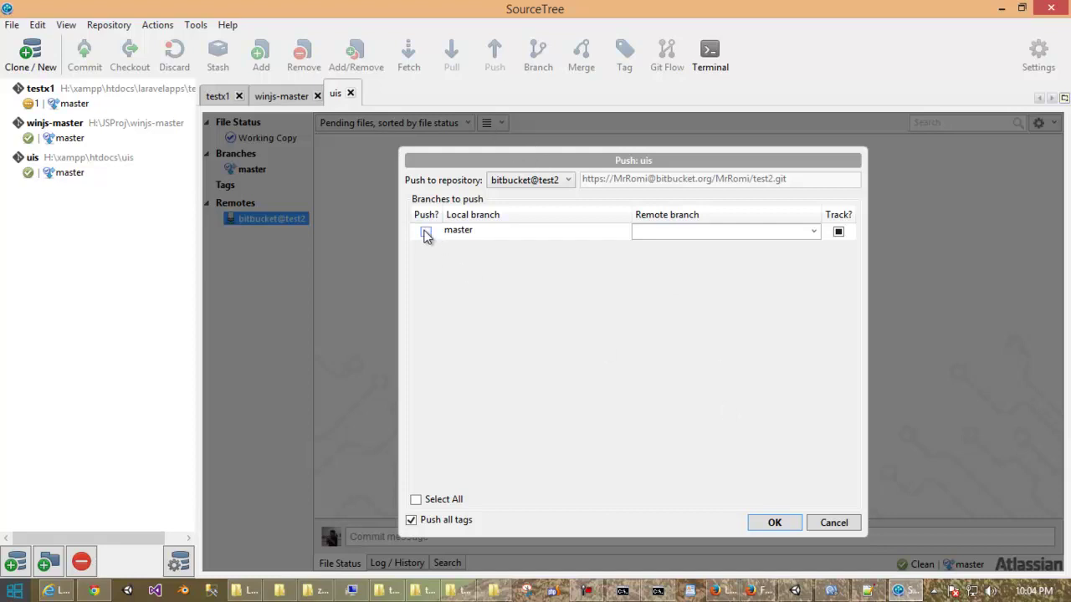
{"action": "left_click", "coordinate": [775, 522]}
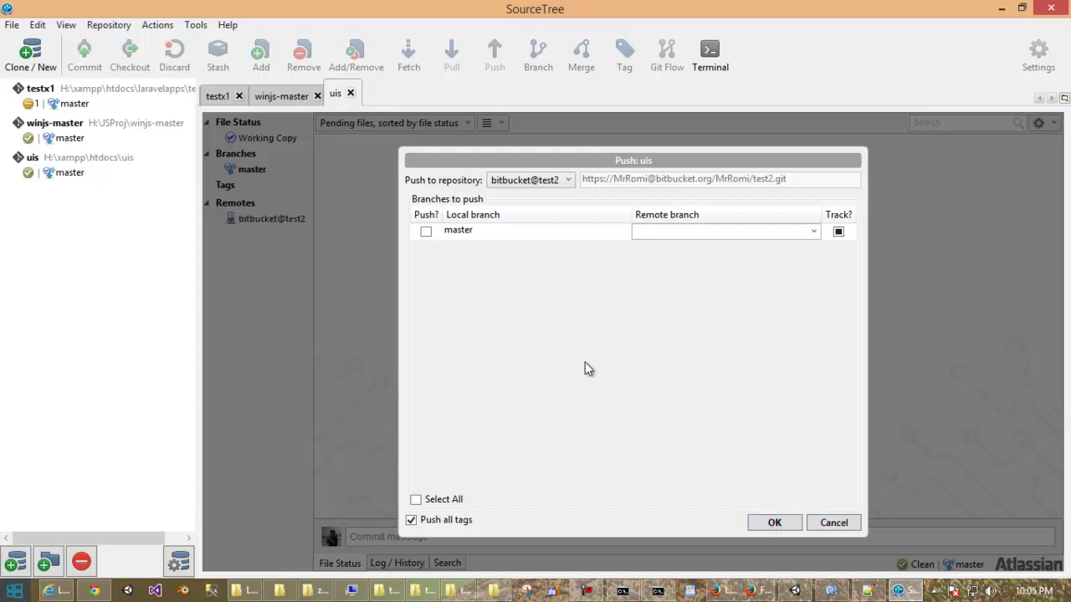
{"action": "left_click", "coordinate": [425, 232]}
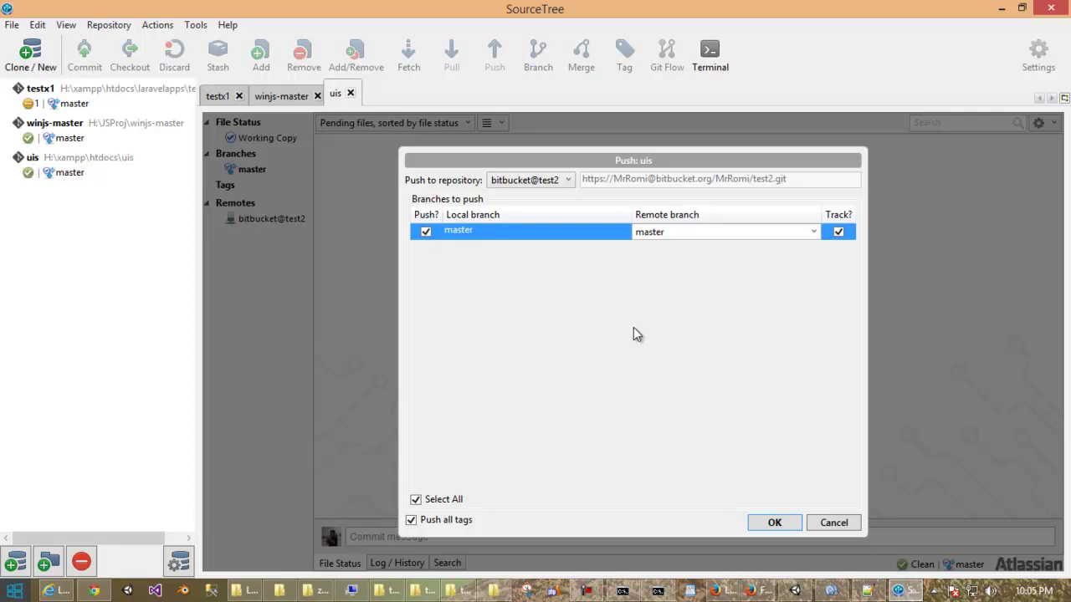
{"action": "left_click", "coordinate": [775, 523]}
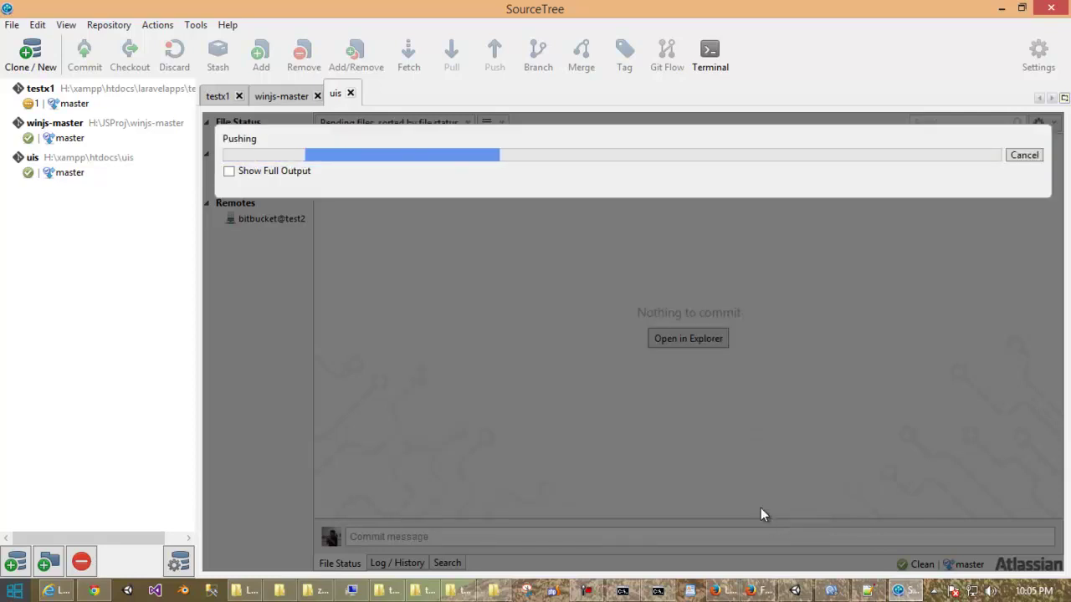
{"action": "left_click", "coordinate": [230, 172]}
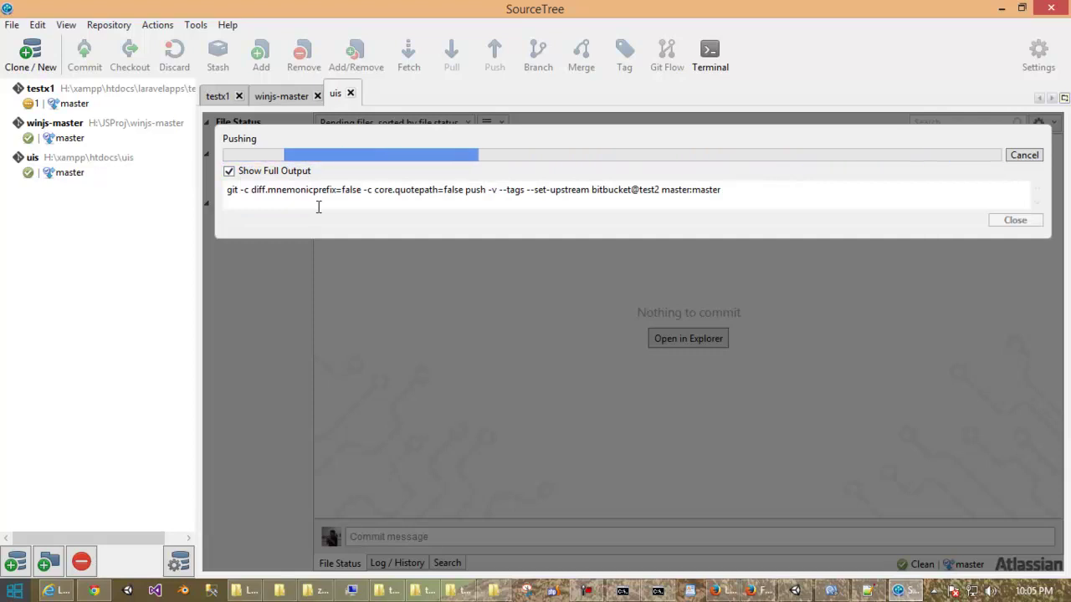
Check the Bitbucket page, then close the completed Pushing dialog in SourceTree.
{"action": "left_click", "coordinate": [94, 592]}
{"action": "scroll", "coordinate": [391, 276], "scroll_direction": "down", "scroll_amount": 2}
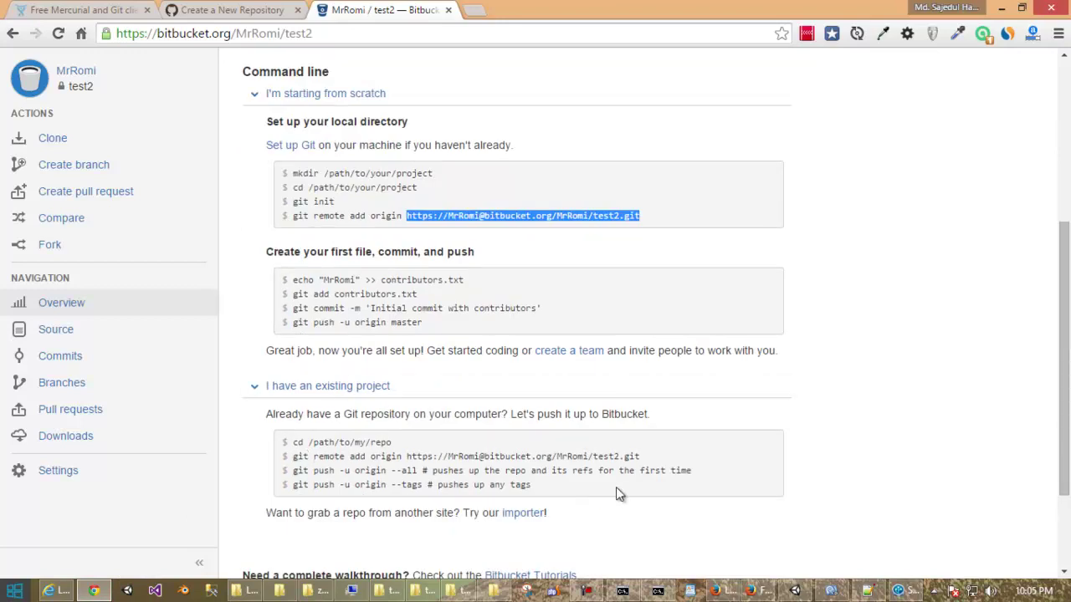
{"action": "left_click", "coordinate": [898, 591]}
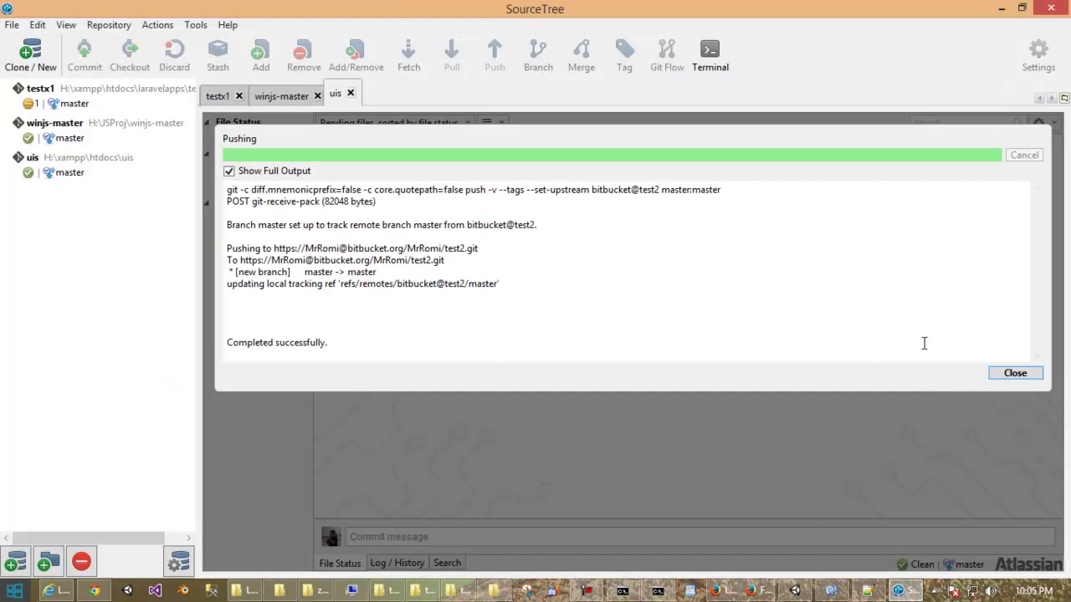
{"action": "left_click", "coordinate": [1029, 374]}
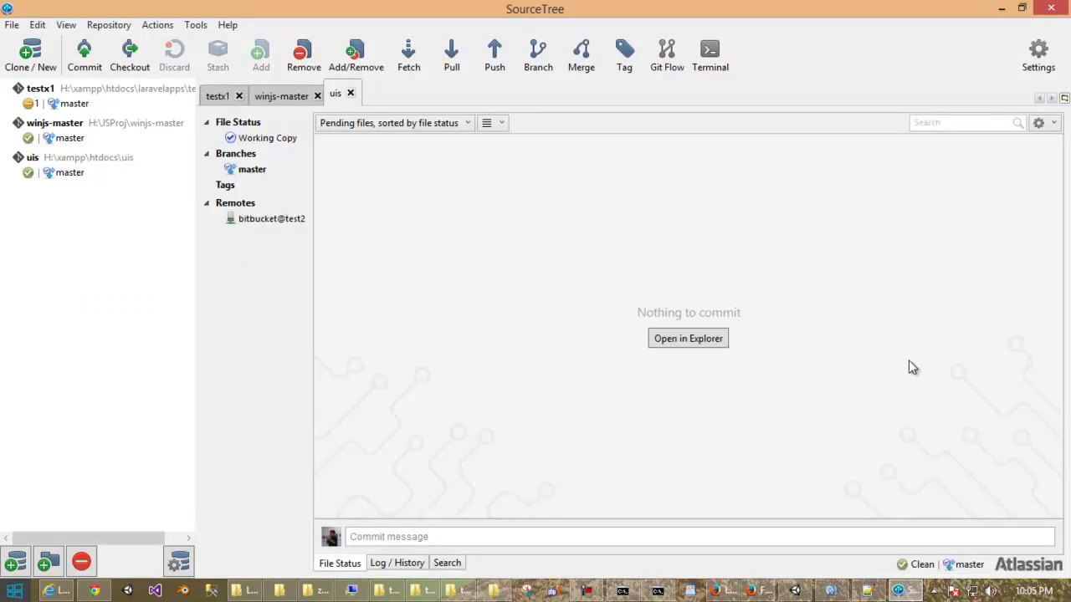
{"action": "left_click", "coordinate": [94, 590]}
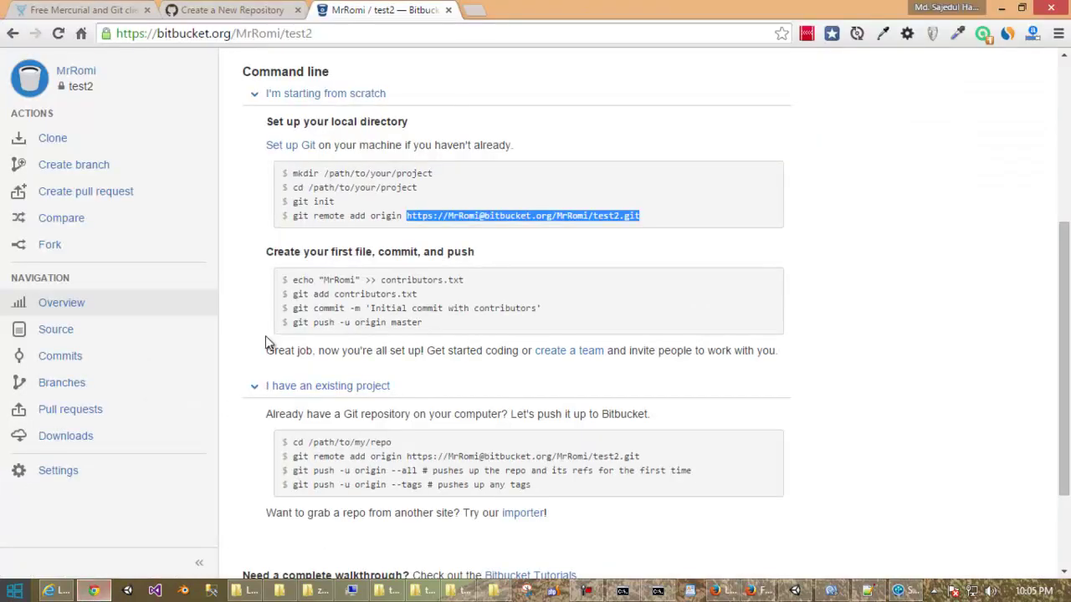
Reload test2 on Bitbucket and open the a738e61 'init push' commit with 63 changed files.
{"action": "scroll", "coordinate": [244, 241], "scroll_direction": "up", "scroll_amount": 2}
{"action": "left_click", "coordinate": [58, 34]}
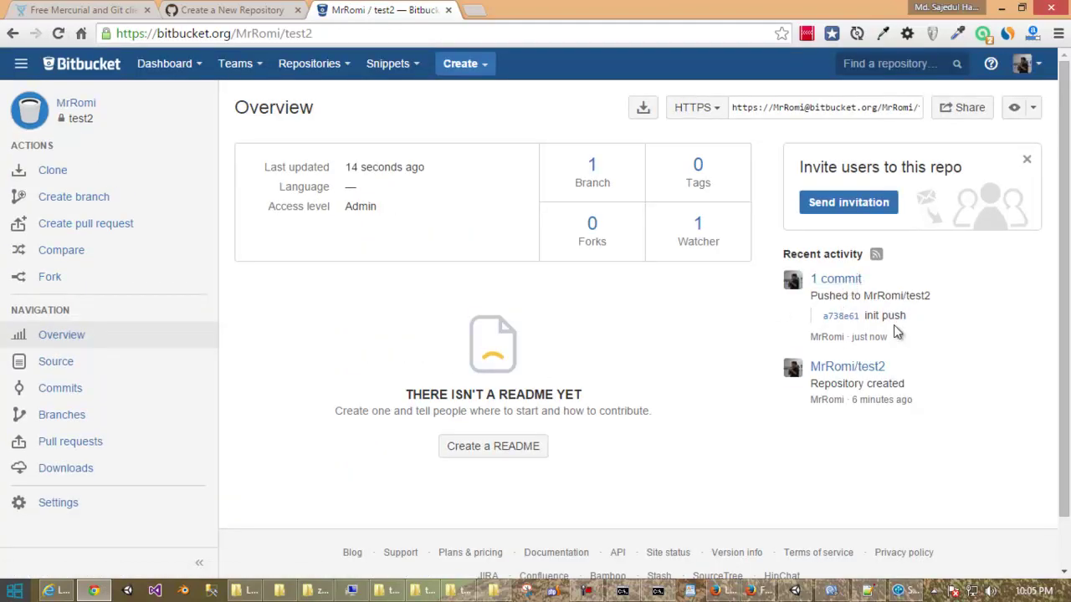
{"action": "left_click", "coordinate": [841, 317]}
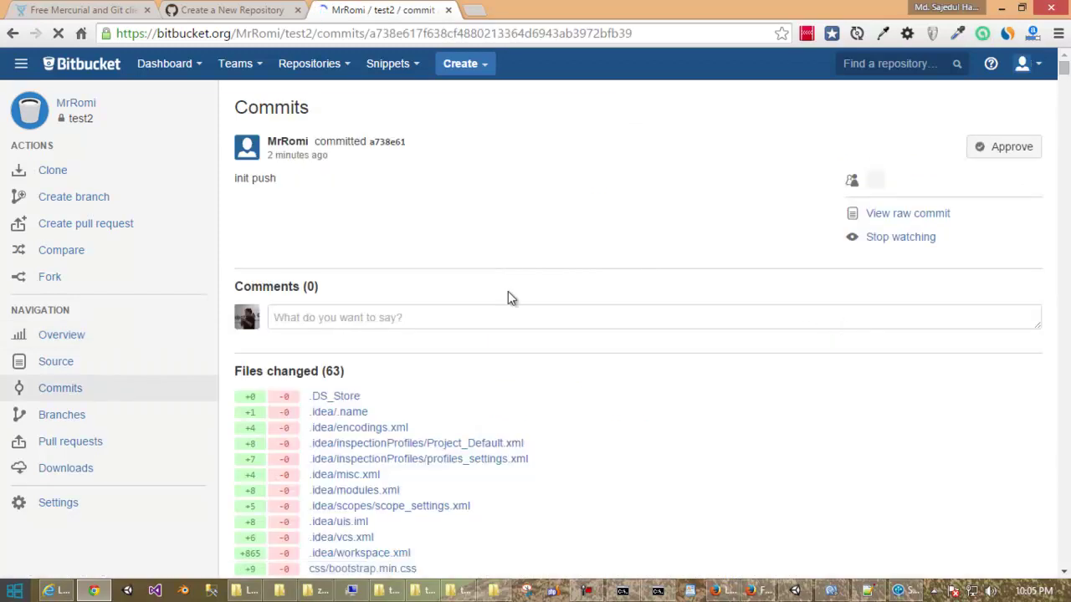
{"action": "scroll", "coordinate": [508, 295], "scroll_direction": "down", "scroll_amount": 5}
{"action": "scroll", "coordinate": [508, 292], "scroll_direction": "down", "scroll_amount": 8}
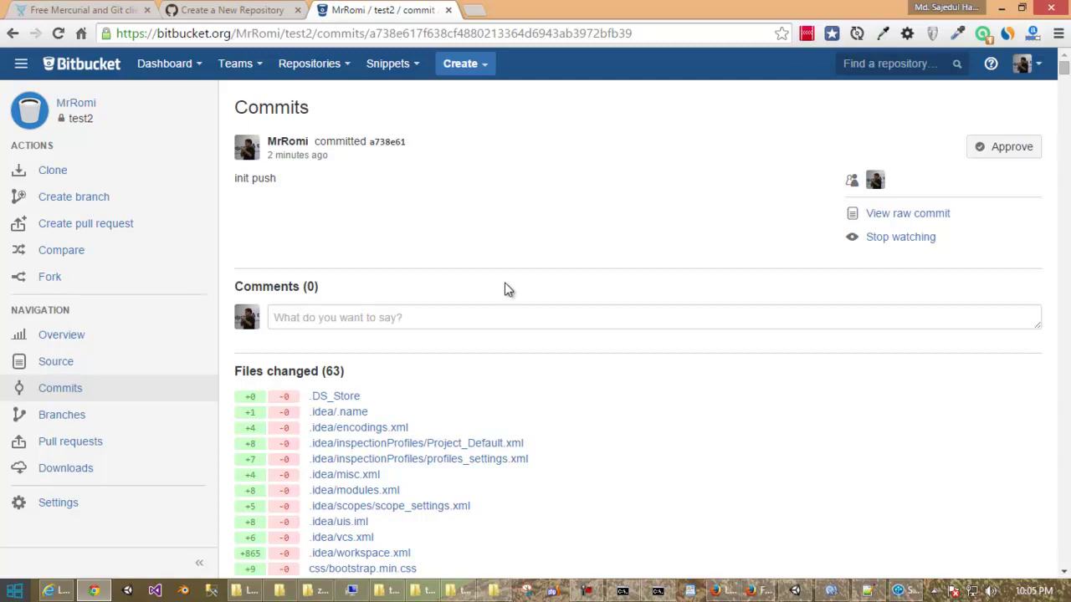
Scroll through the commit's Files changed list.
{"action": "scroll", "coordinate": [506, 289], "scroll_direction": "down", "scroll_amount": 4}
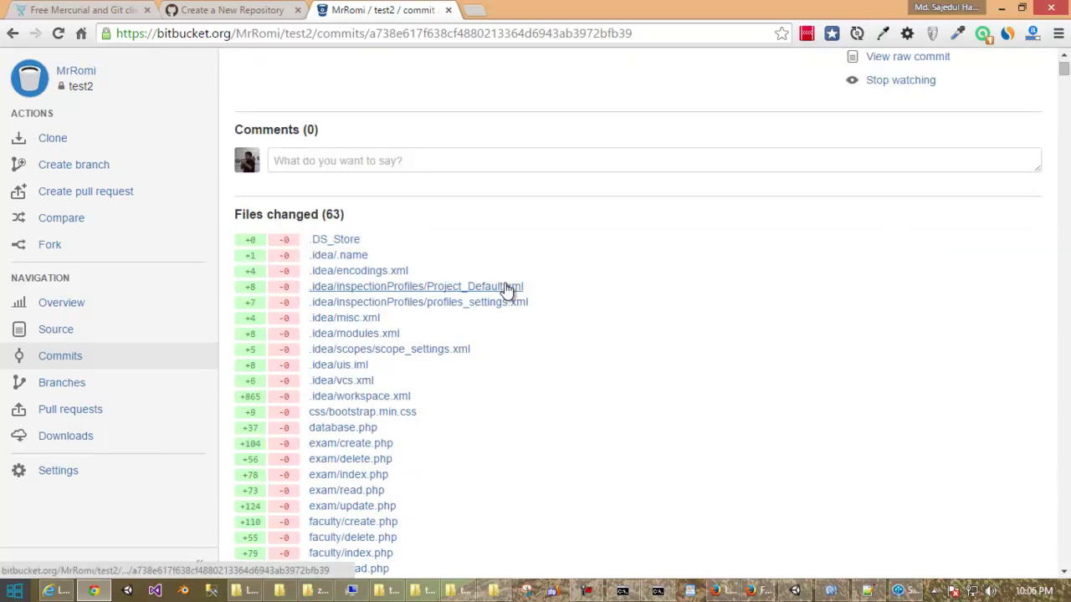
{"action": "scroll", "coordinate": [509, 306], "scroll_direction": "up", "scroll_amount": 2}
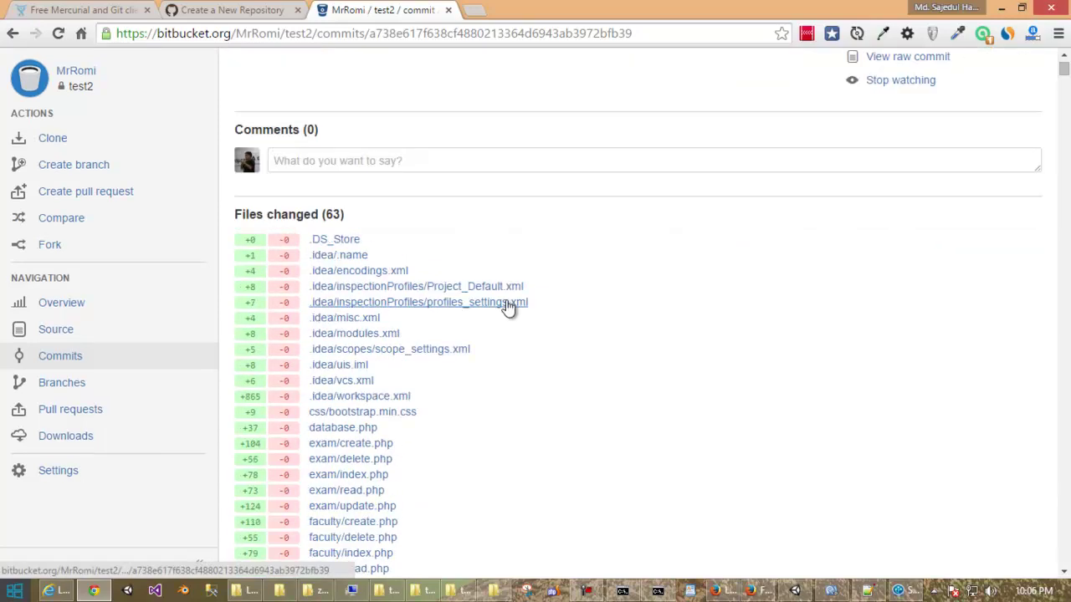
{"action": "scroll", "coordinate": [508, 307], "scroll_direction": "up", "scroll_amount": 2}
{"action": "scroll", "coordinate": [509, 307], "scroll_direction": "down", "scroll_amount": 1}
{"action": "scroll", "coordinate": [509, 307], "scroll_direction": "up", "scroll_amount": 1}
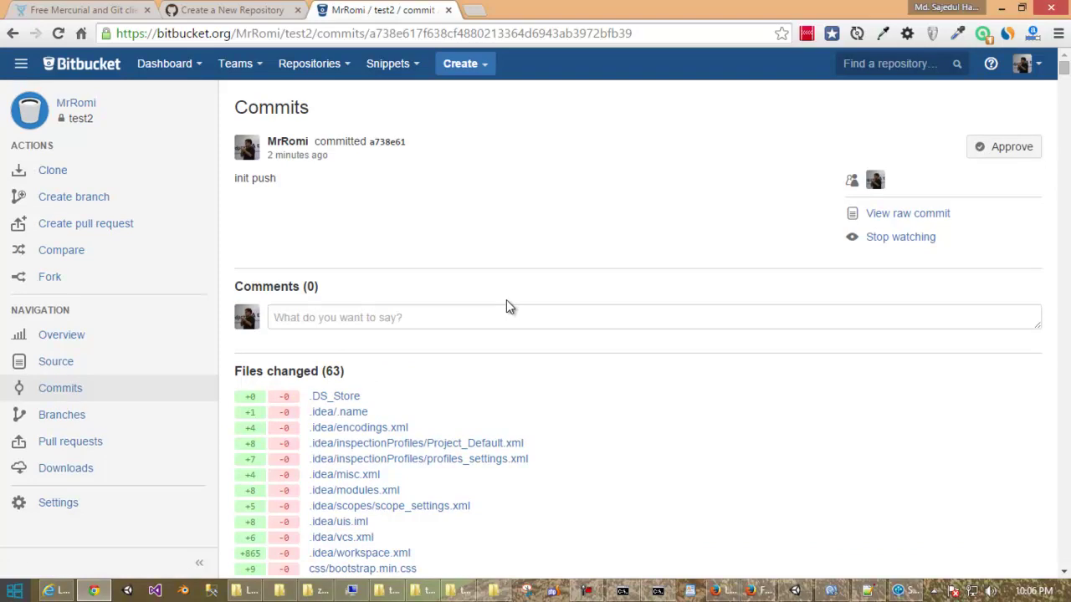
{"action": "scroll", "coordinate": [506, 307], "scroll_direction": "down", "scroll_amount": 8}
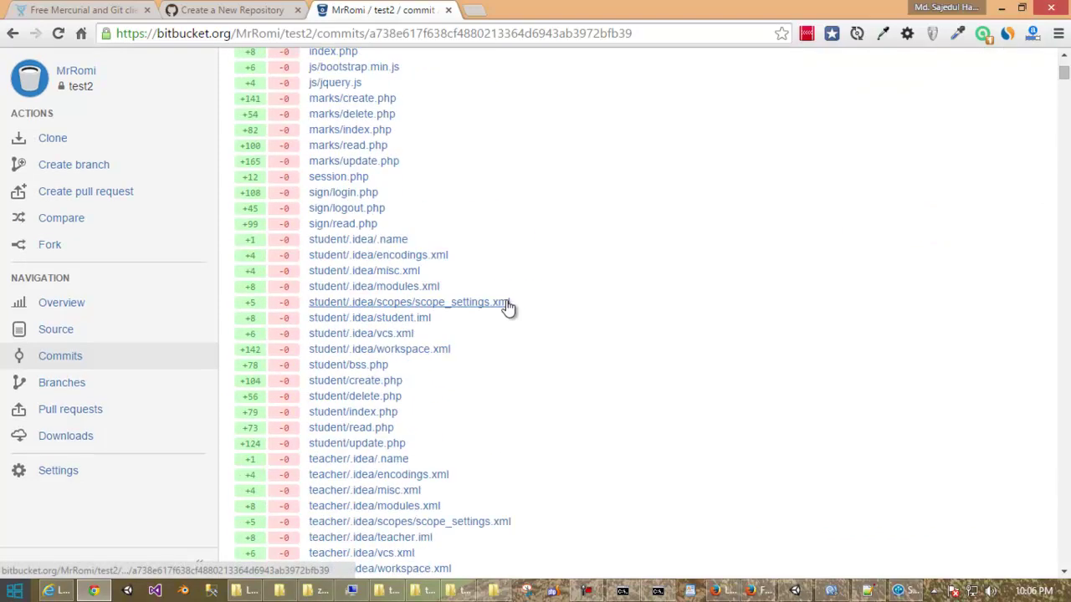
{"action": "scroll", "coordinate": [507, 307], "scroll_direction": "down", "scroll_amount": 3}
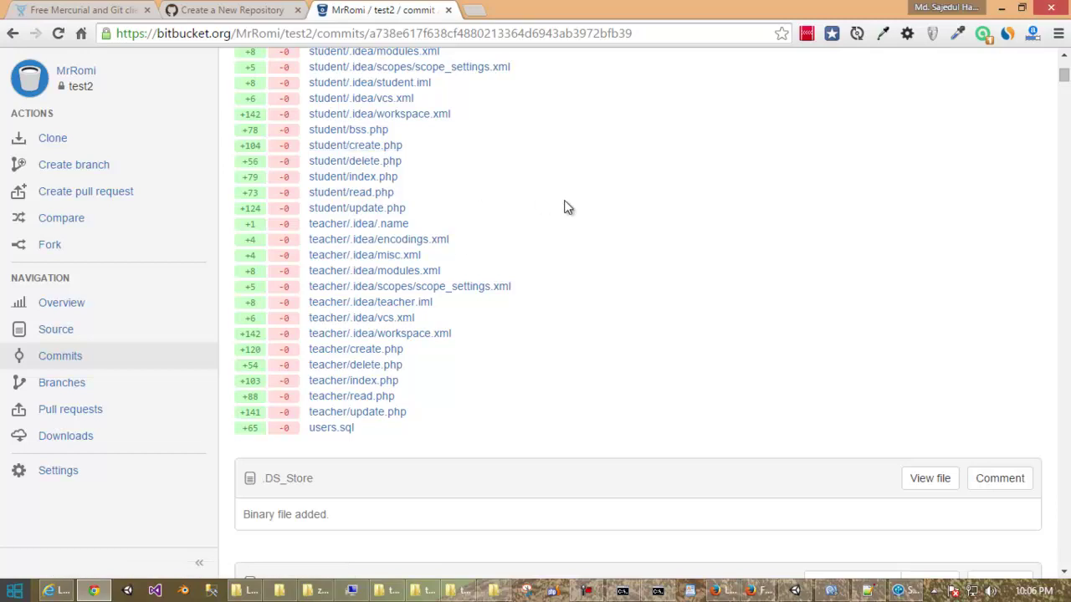
{"action": "scroll", "coordinate": [565, 206], "scroll_direction": "up", "scroll_amount": 3}
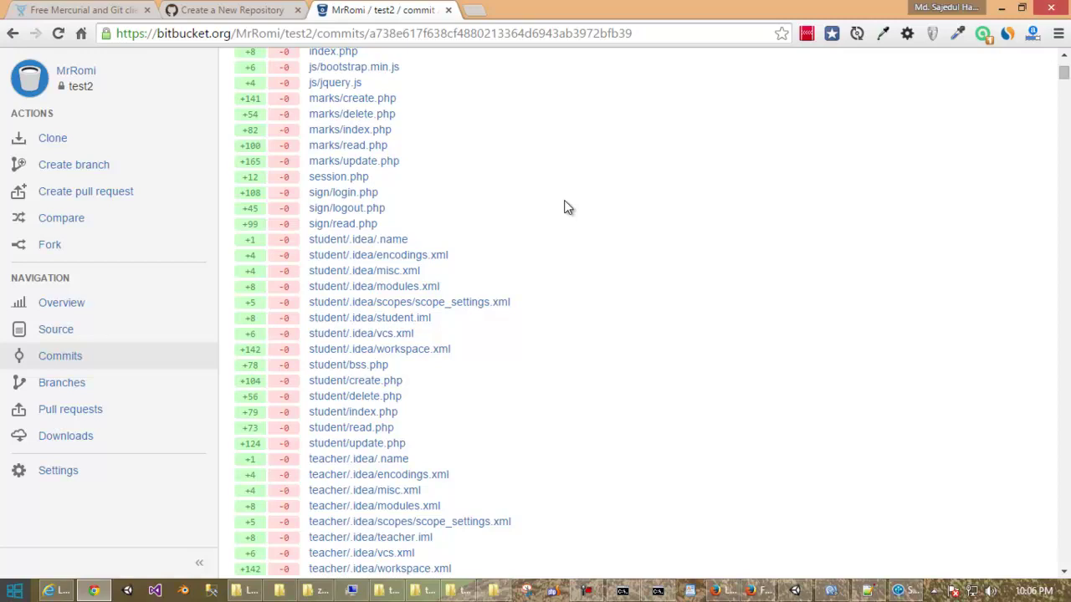
{"action": "scroll", "coordinate": [565, 207], "scroll_direction": "up", "scroll_amount": 5}
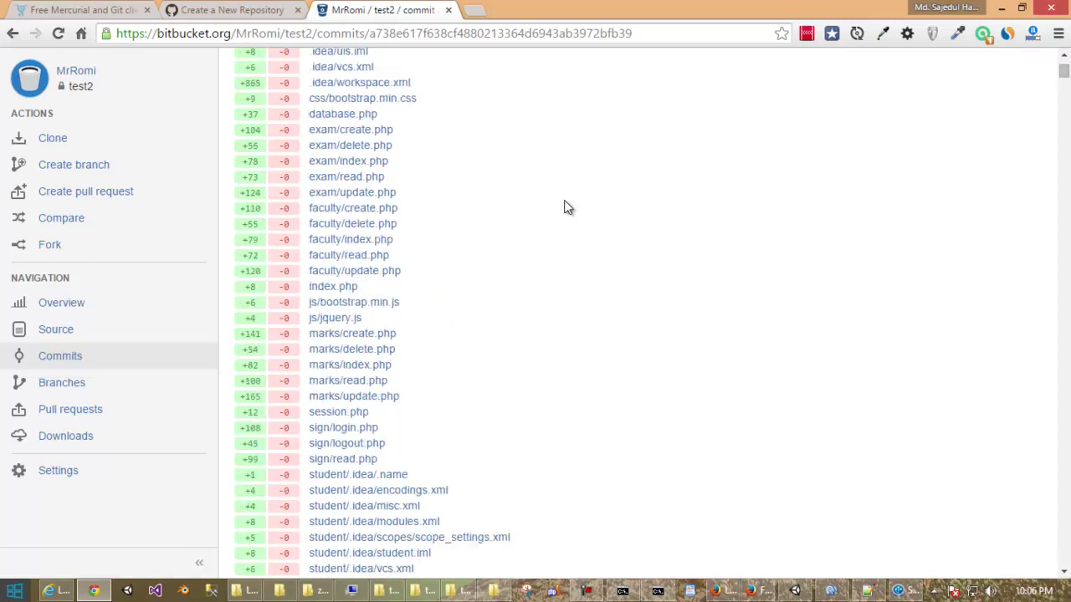
{"action": "scroll", "coordinate": [565, 206], "scroll_direction": "up", "scroll_amount": 2}
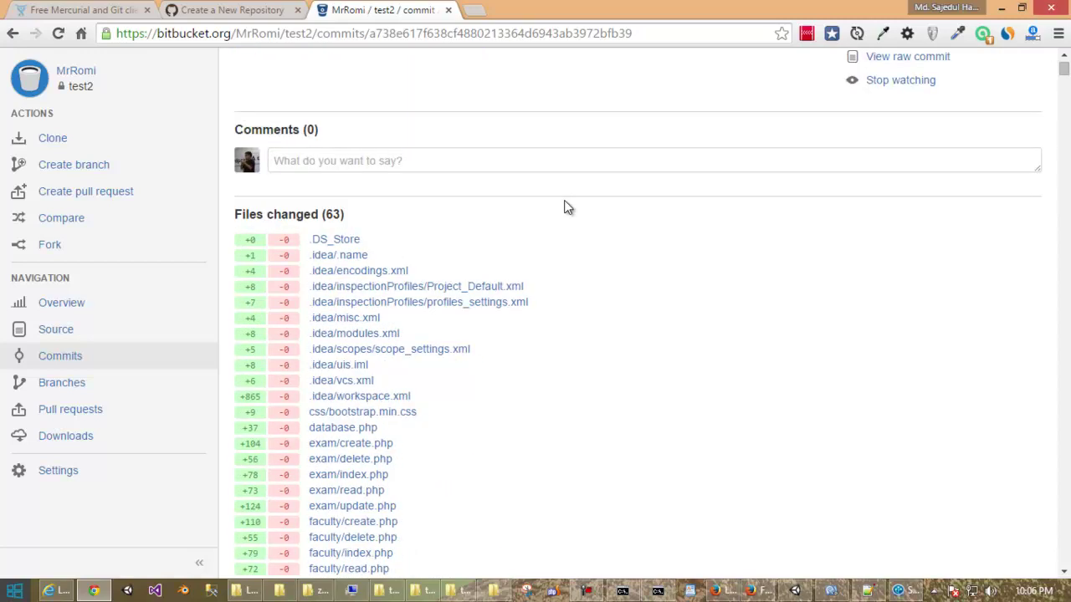
{"action": "scroll", "coordinate": [565, 207], "scroll_direction": "down", "scroll_amount": 1}
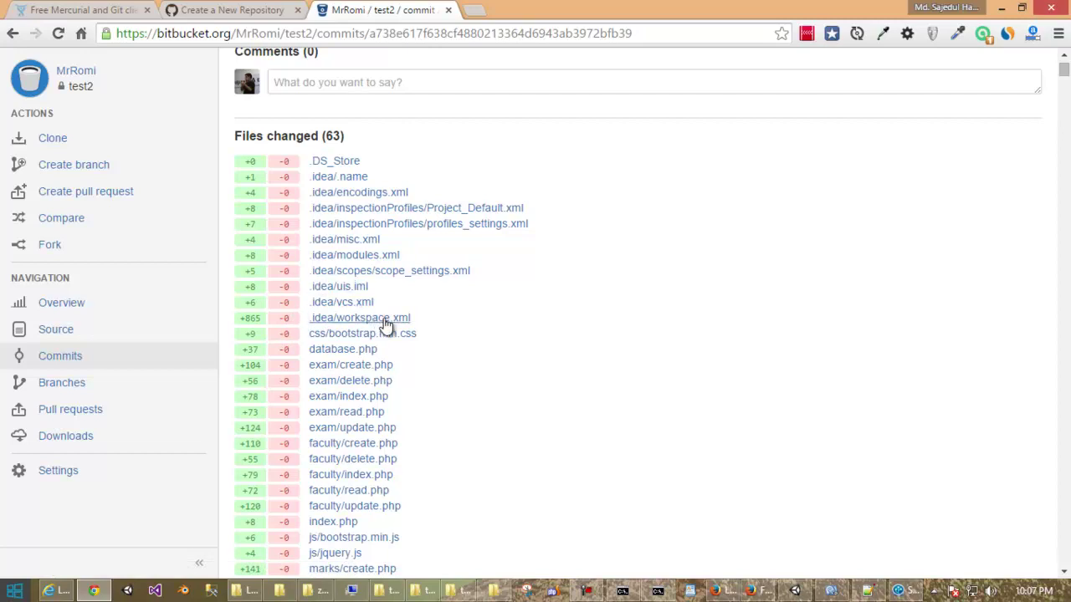
{"action": "scroll", "coordinate": [424, 326], "scroll_direction": "down", "scroll_amount": 5}
{"action": "scroll", "coordinate": [424, 326], "scroll_direction": "down", "scroll_amount": 6}
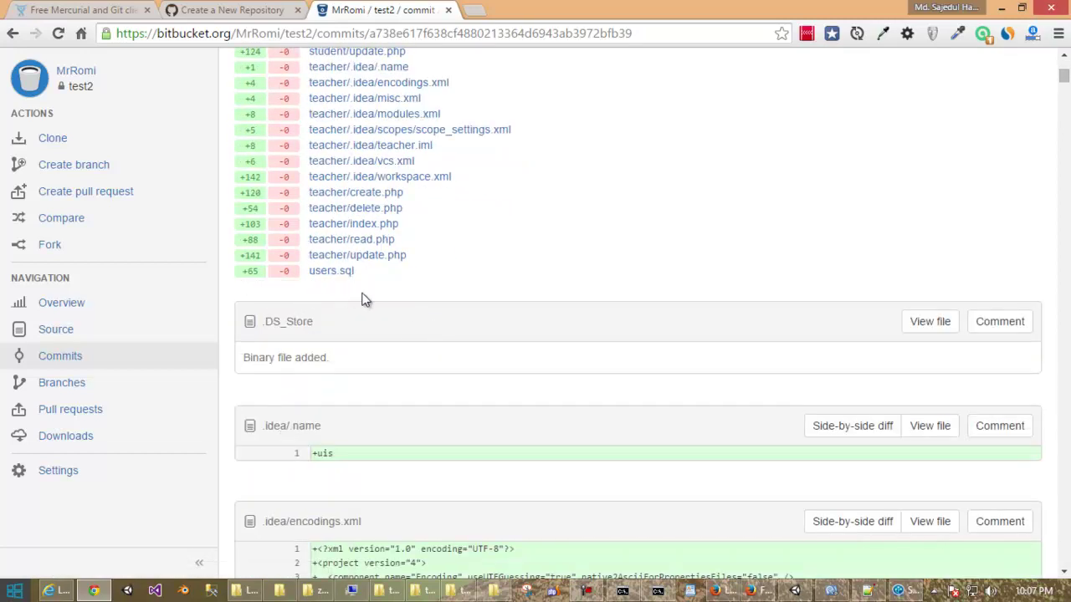
{"action": "scroll", "coordinate": [365, 300], "scroll_direction": "up", "scroll_amount": 1}
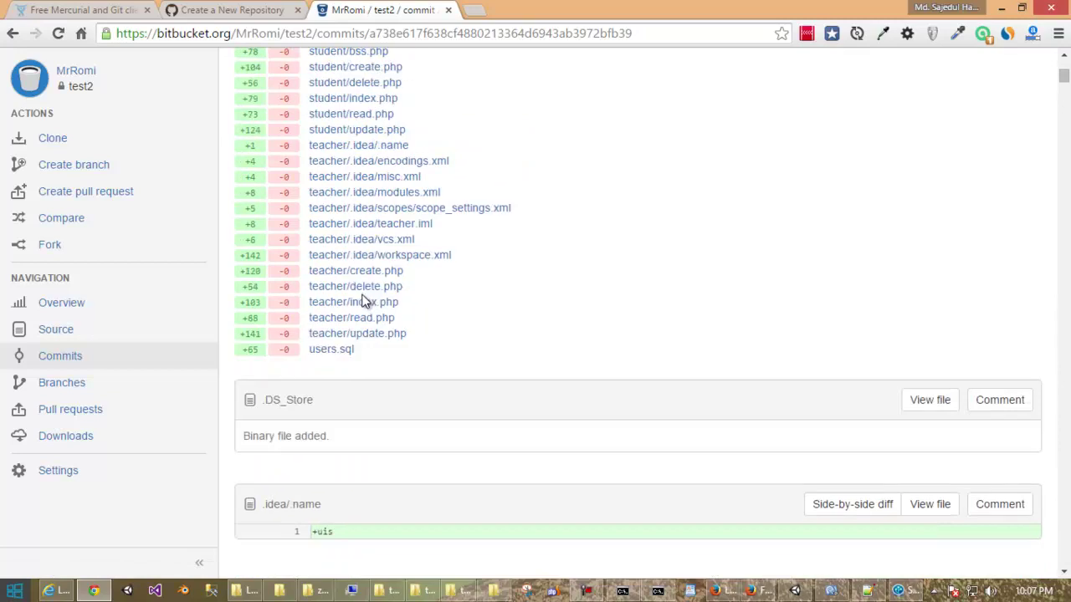
View the users.sql diff in the init push commit.
{"action": "left_click", "coordinate": [329, 350]}
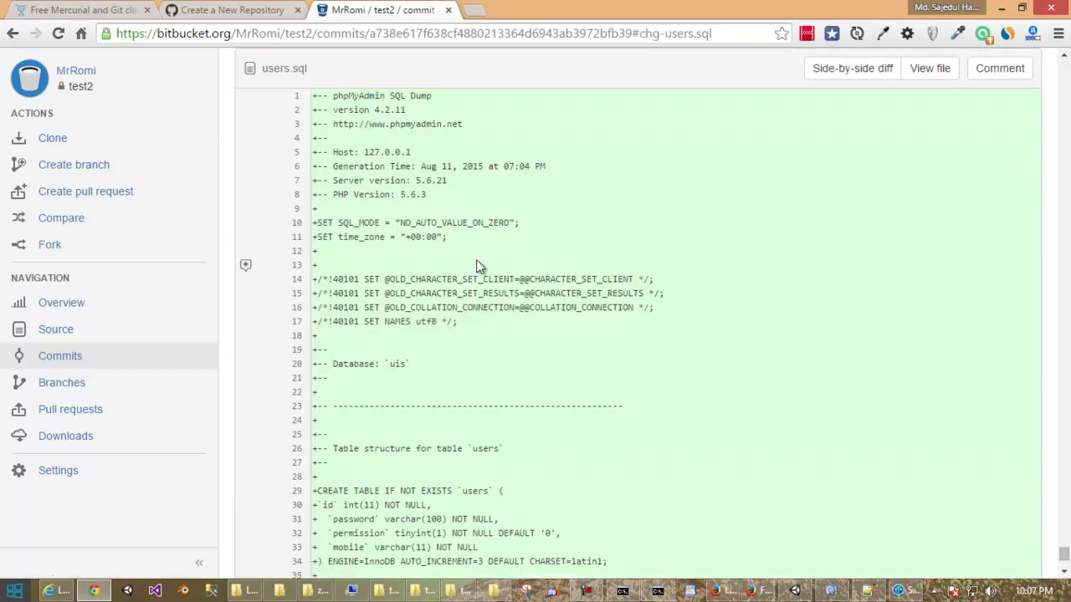
{"action": "scroll", "coordinate": [476, 264], "scroll_direction": "down", "scroll_amount": 2}
{"action": "scroll", "coordinate": [478, 266], "scroll_direction": "down", "scroll_amount": 5}
{"action": "scroll", "coordinate": [478, 266], "scroll_direction": "up", "scroll_amount": 7}
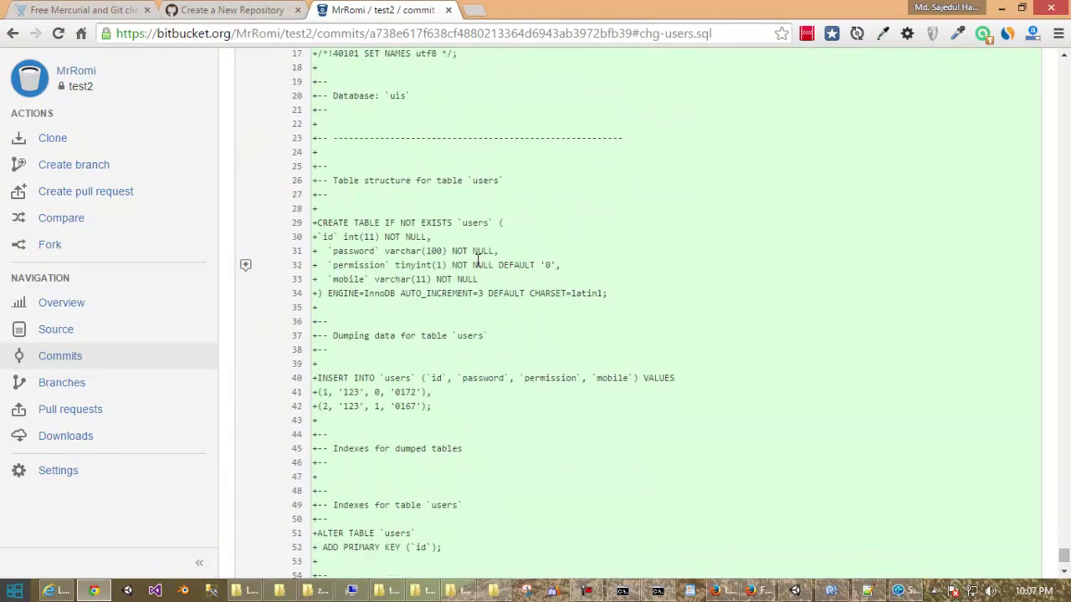
{"action": "scroll", "coordinate": [479, 260], "scroll_direction": "up", "scroll_amount": 3}
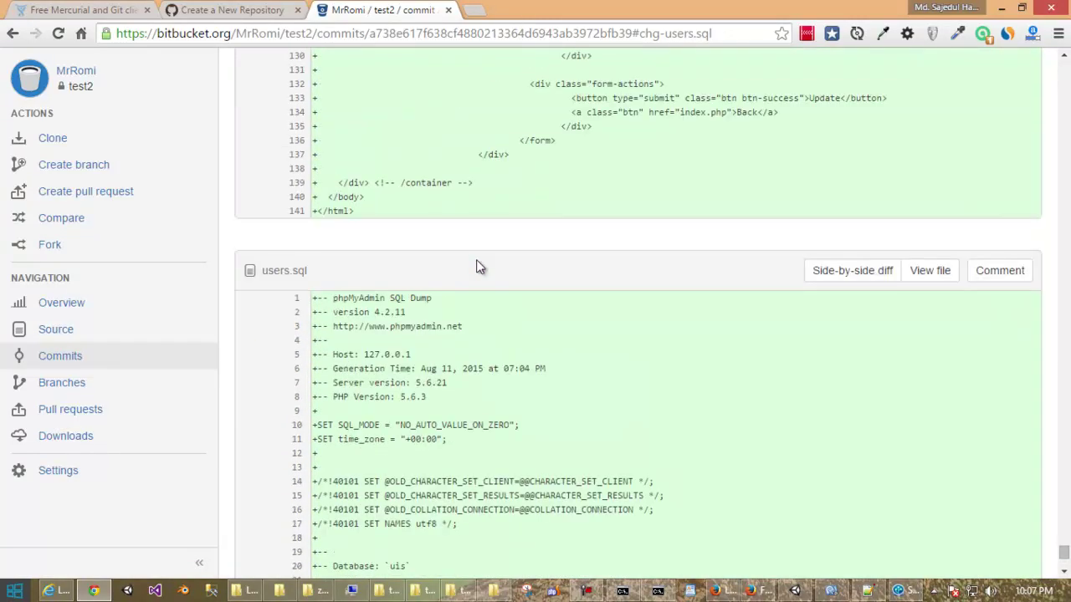
{"action": "scroll", "coordinate": [476, 266], "scroll_direction": "up", "scroll_amount": 3}
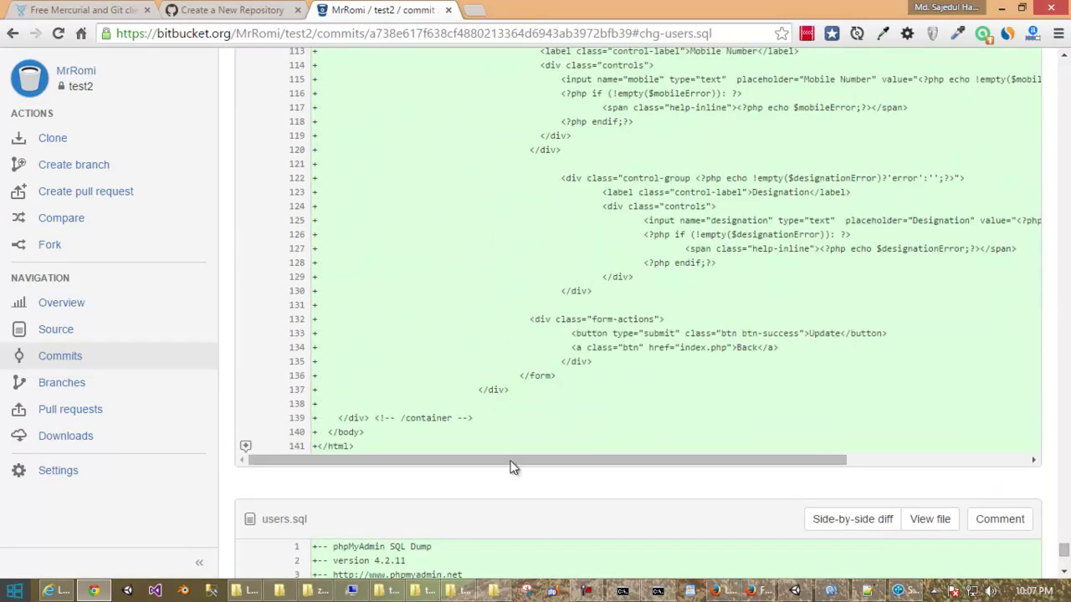
{"action": "scroll", "coordinate": [510, 452], "scroll_direction": "down", "scroll_amount": 1}
Open the local users.sql from the uis folder with Edit with Notepad++.
{"action": "left_click", "coordinate": [496, 591]}
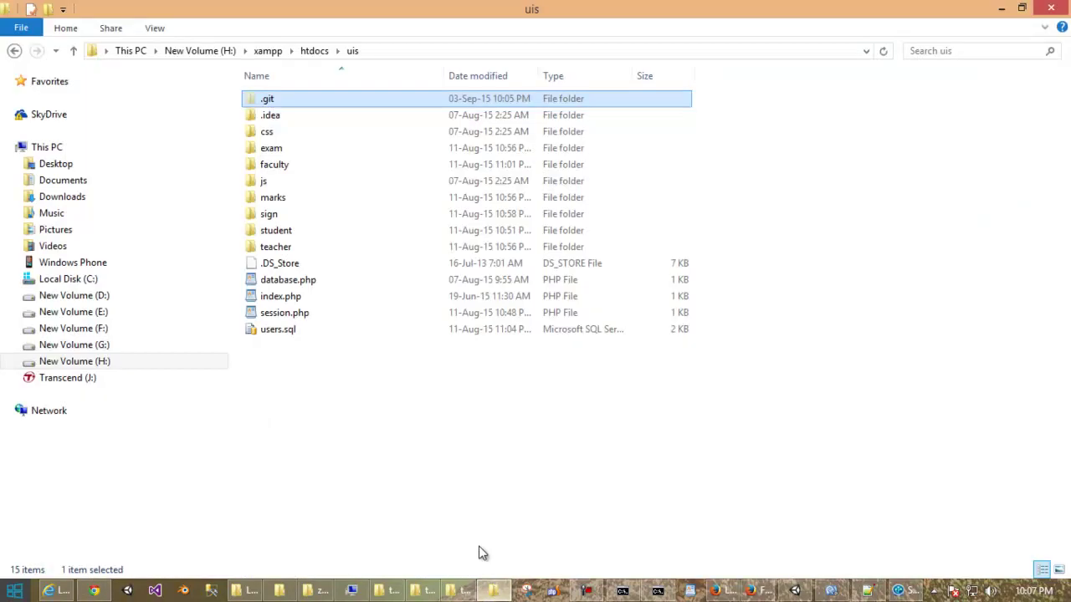
{"action": "left_click", "coordinate": [281, 329]}
{"action": "right_click", "coordinate": [281, 330]}
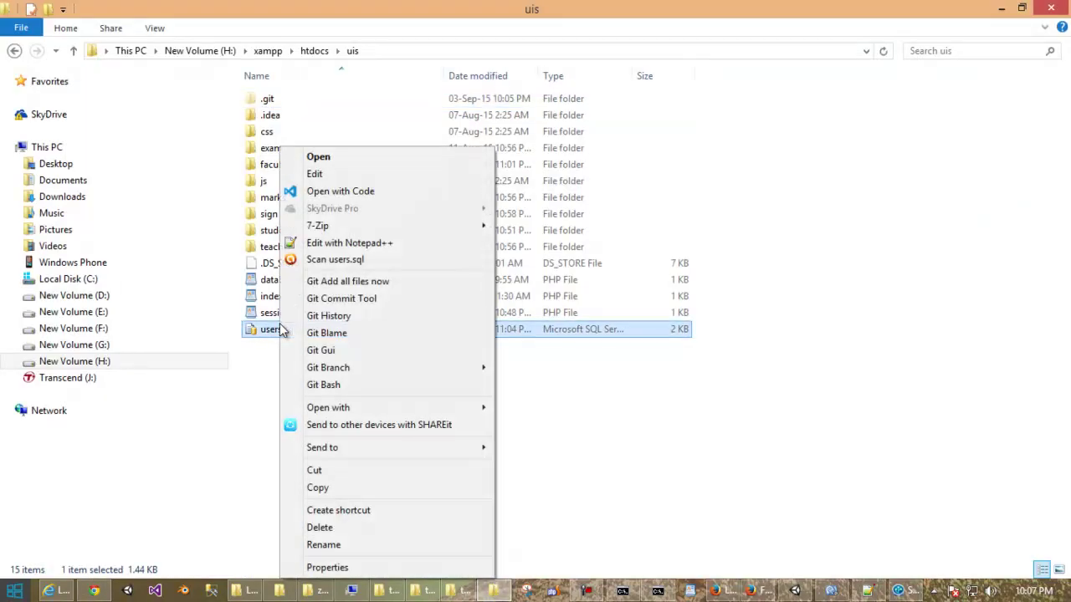
{"action": "left_click", "coordinate": [378, 249]}
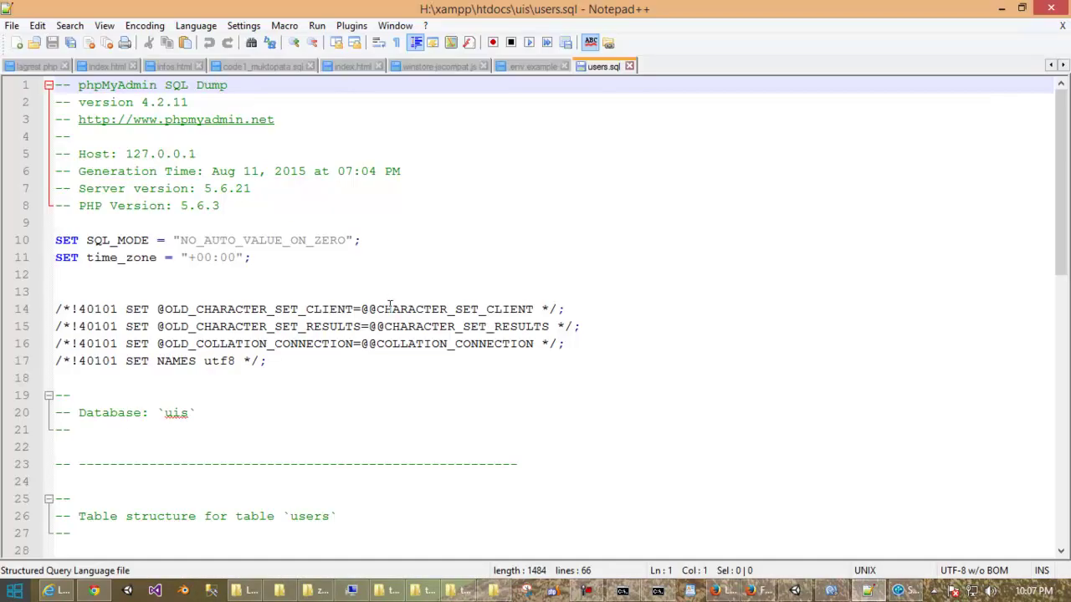
Scroll through users.sql in Notepad++ and back up to its header.
{"action": "scroll", "coordinate": [389, 306], "scroll_direction": "down", "scroll_amount": 3}
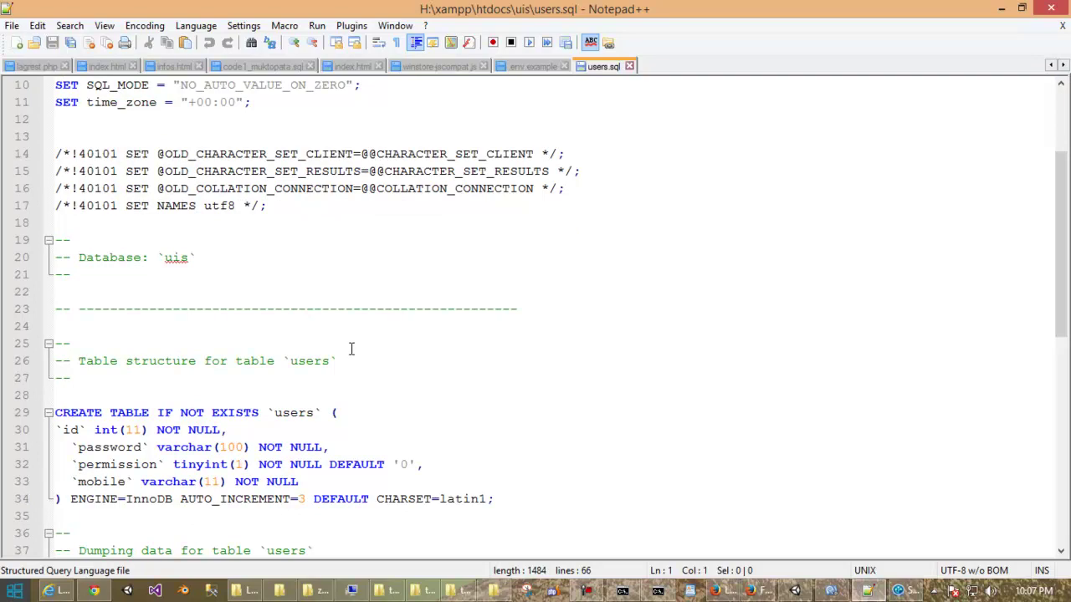
{"action": "scroll", "coordinate": [276, 263], "scroll_direction": "down", "scroll_amount": 4}
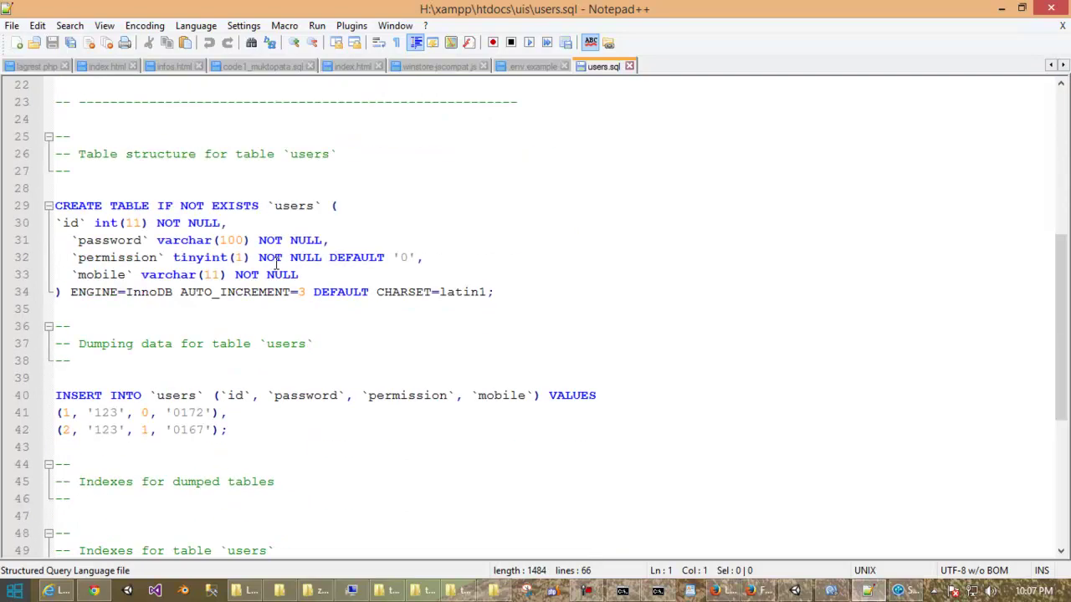
{"action": "scroll", "coordinate": [276, 264], "scroll_direction": "down", "scroll_amount": 4}
{"action": "left_click", "coordinate": [304, 273]}
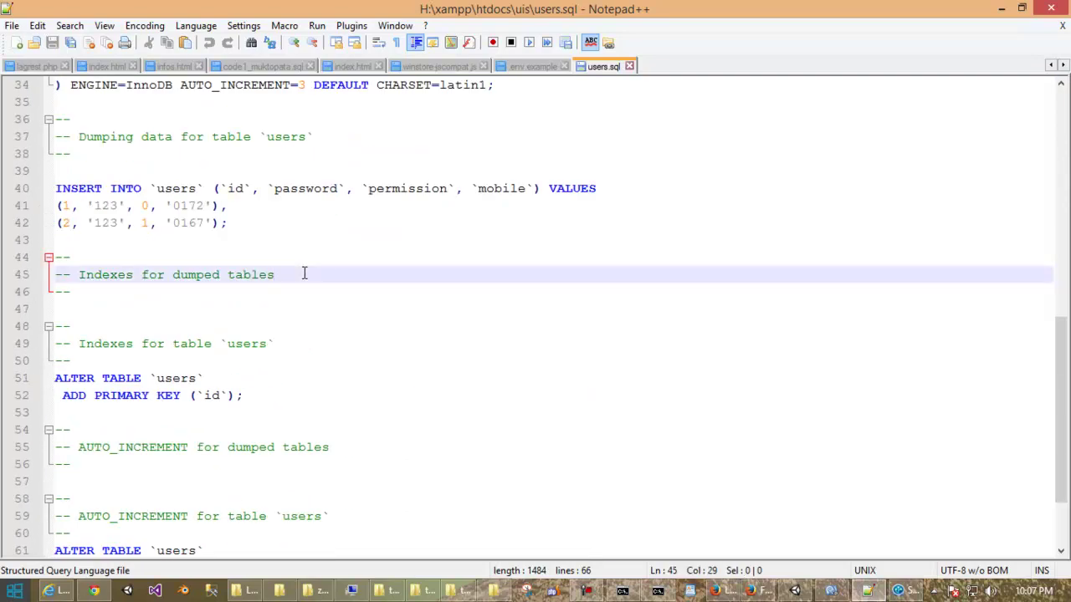
{"action": "left_click", "coordinate": [164, 290]}
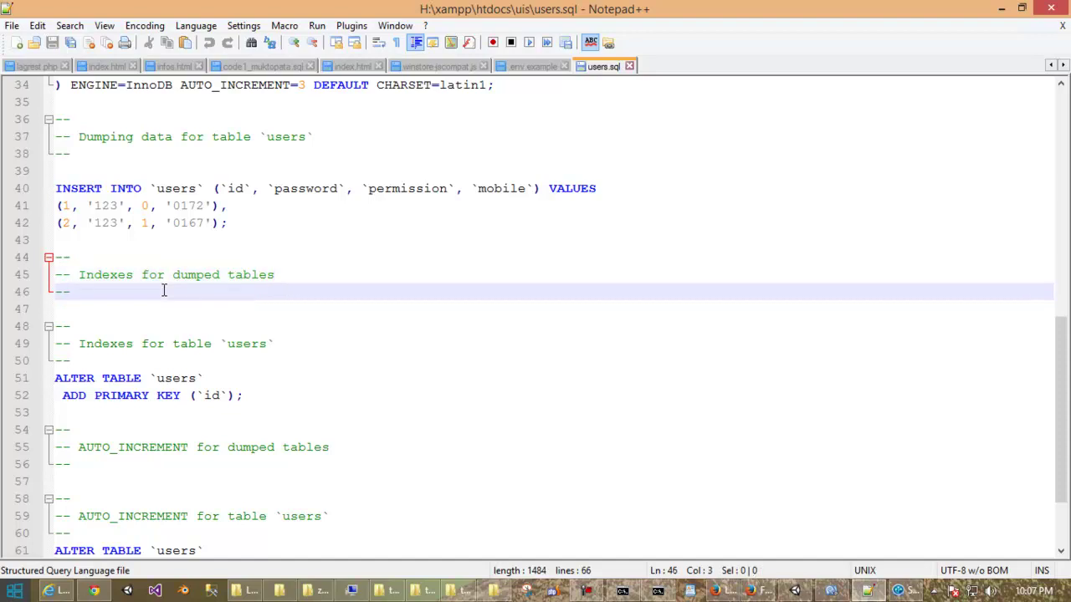
{"action": "scroll", "coordinate": [188, 281], "scroll_direction": "up", "scroll_amount": 9}
{"action": "scroll", "coordinate": [188, 280], "scroll_direction": "up", "scroll_amount": 2}
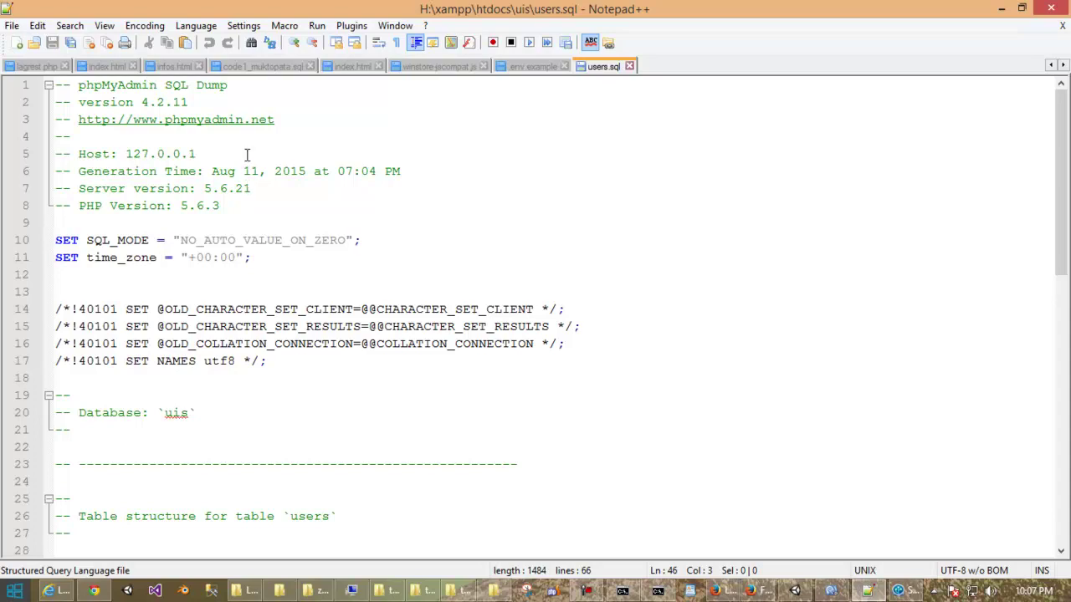
Change the PHP Version on line 8 from 5.6.3 to 5.6.5 and save users.sql.
{"action": "left_click", "coordinate": [227, 205]}
{"action": "type", "text": "xx"}
{"action": "key", "text": "BackSpace"}
{"action": "key", "text": "BackSpace"}
{"action": "key", "text": "BackSpace"}
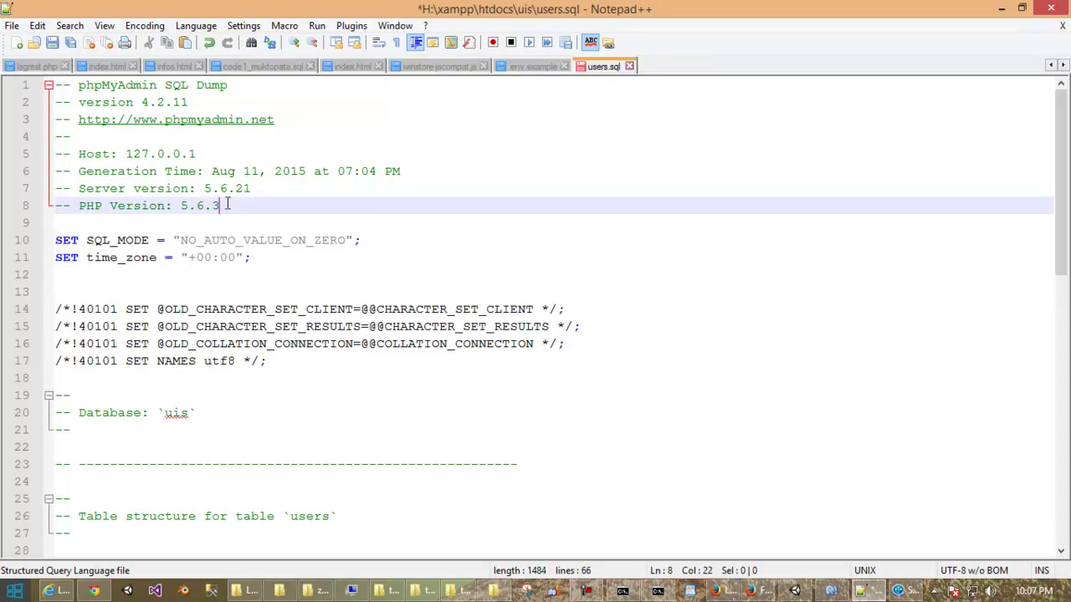
{"action": "type", "text": "5"}
{"action": "key", "text": "ctrl+s"}
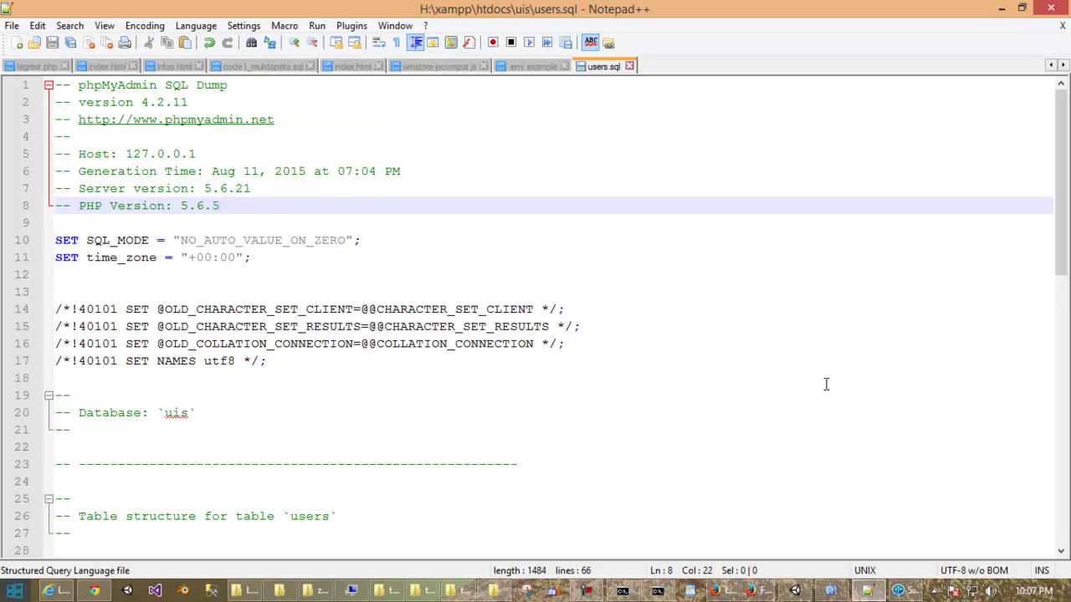
{"action": "left_click", "coordinate": [898, 591]}
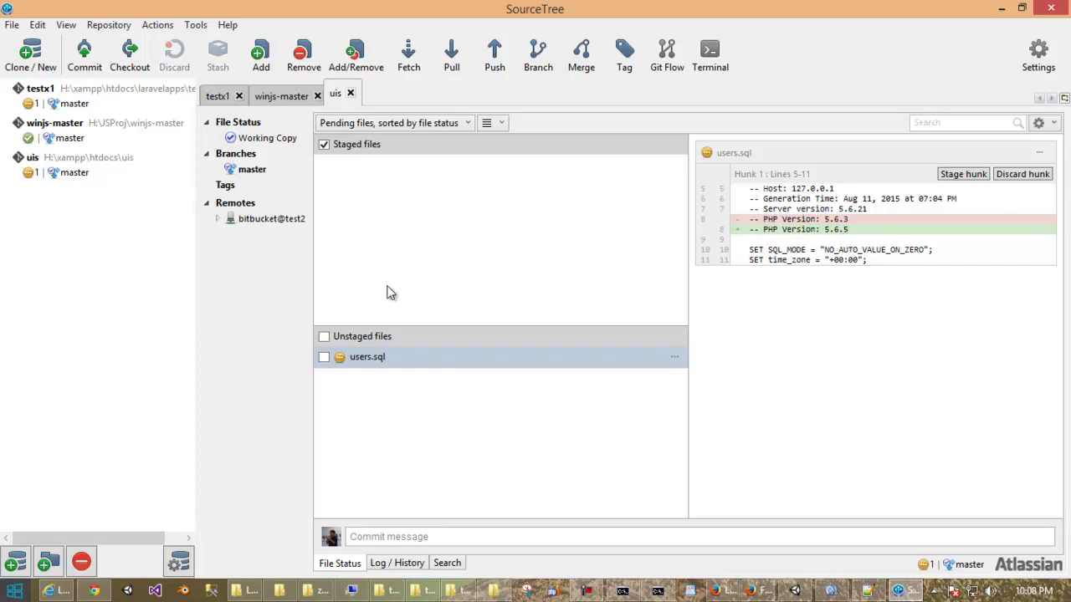
Stage the modified users.sql and commit it as 'php version changed'.
{"action": "left_click", "coordinate": [325, 357]}
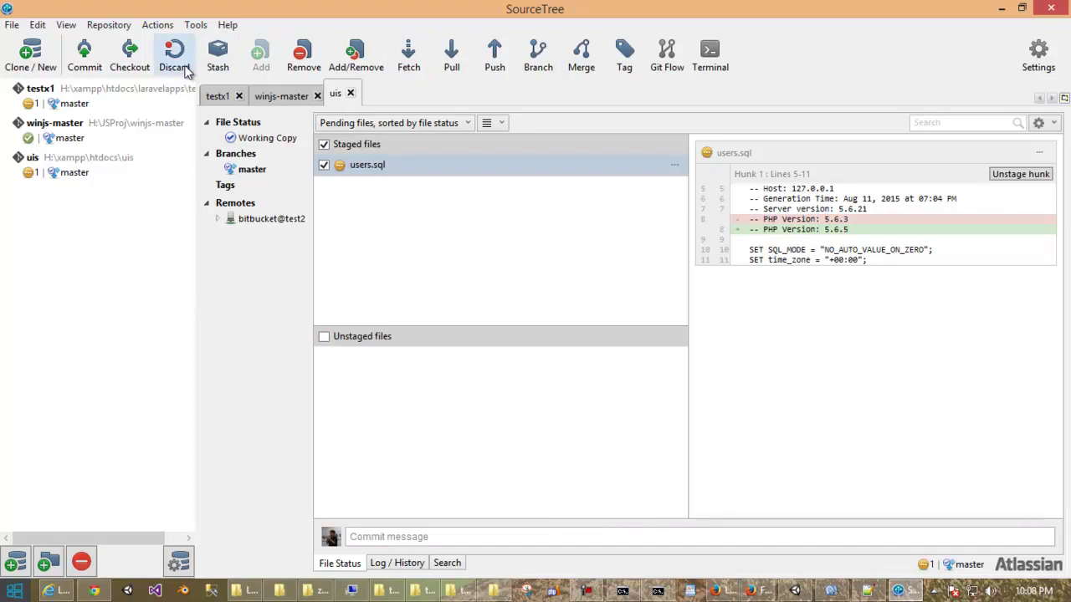
{"action": "left_click", "coordinate": [84, 60]}
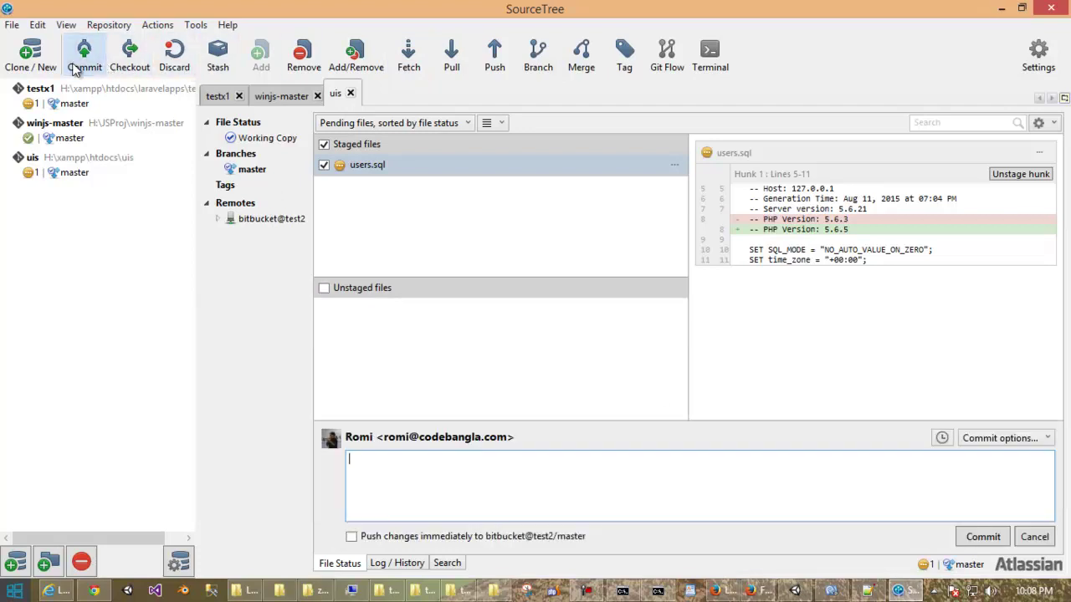
{"action": "left_click", "coordinate": [433, 476]}
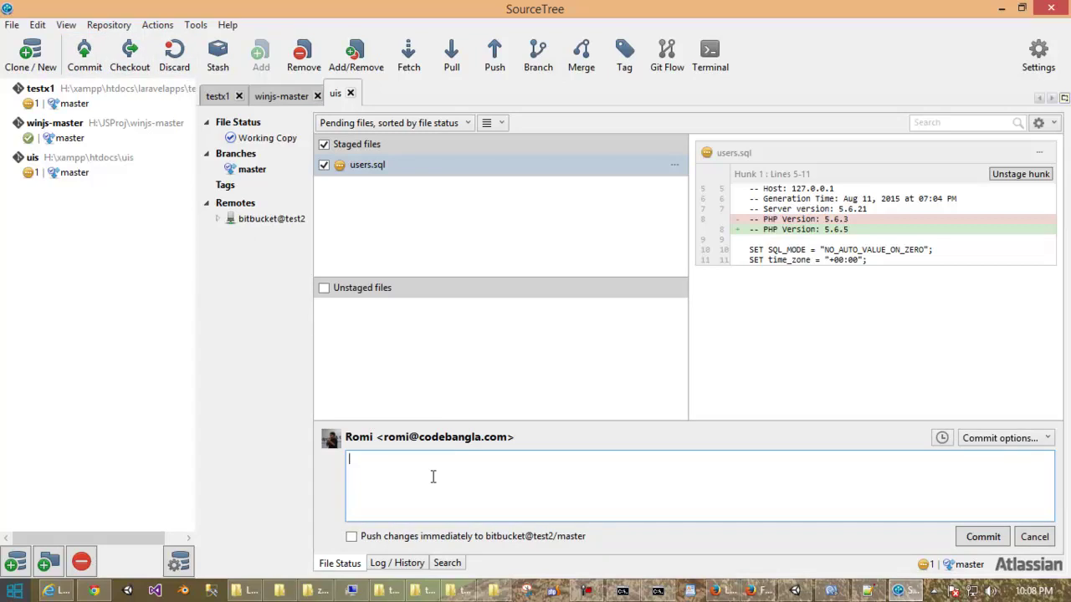
{"action": "type", "text": "php version changed"}
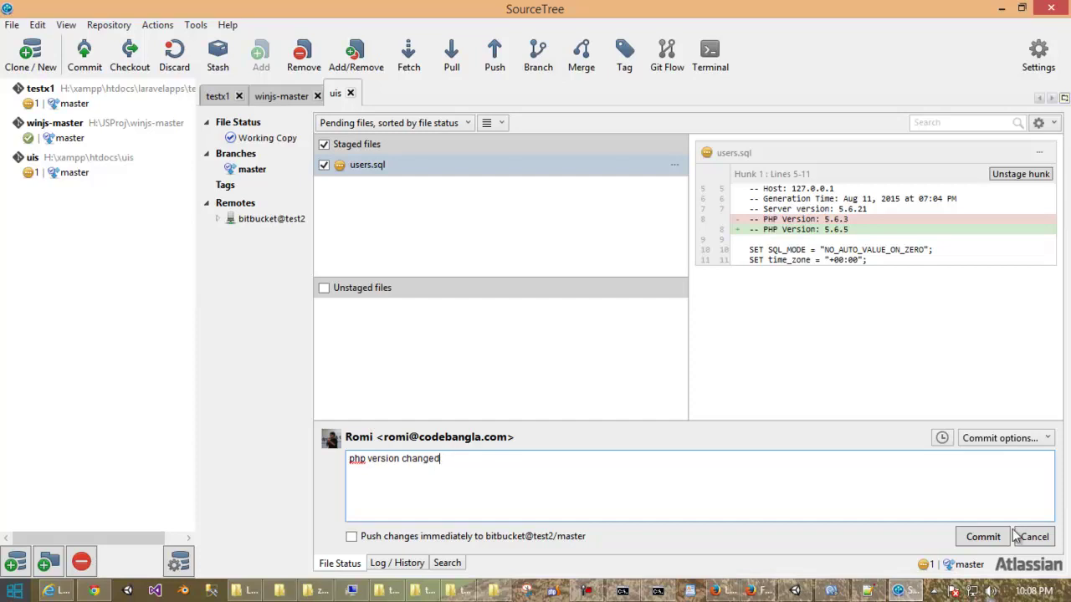
{"action": "left_click", "coordinate": [986, 539]}
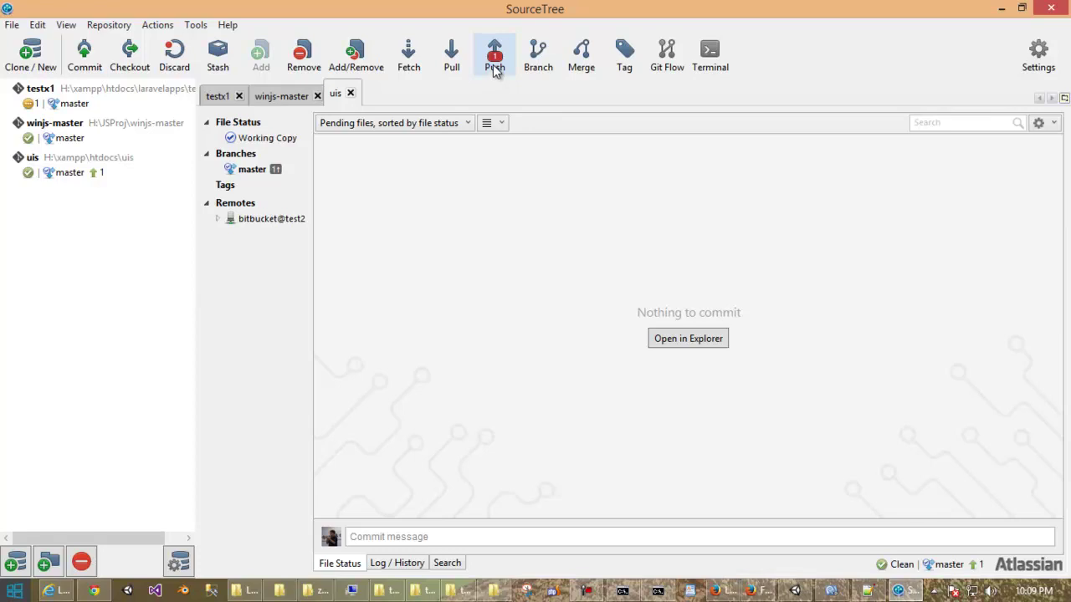
Push the 'php version changed' commit to bitbucket@test2, moving remote master to bdbd8e1.
{"action": "left_click", "coordinate": [494, 67]}
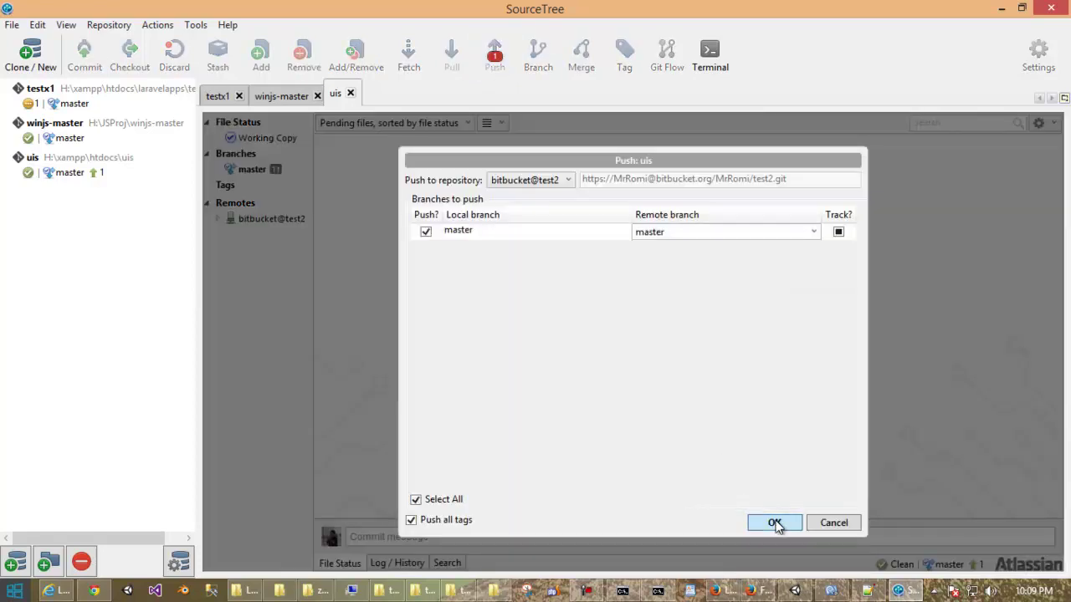
{"action": "left_click", "coordinate": [775, 523]}
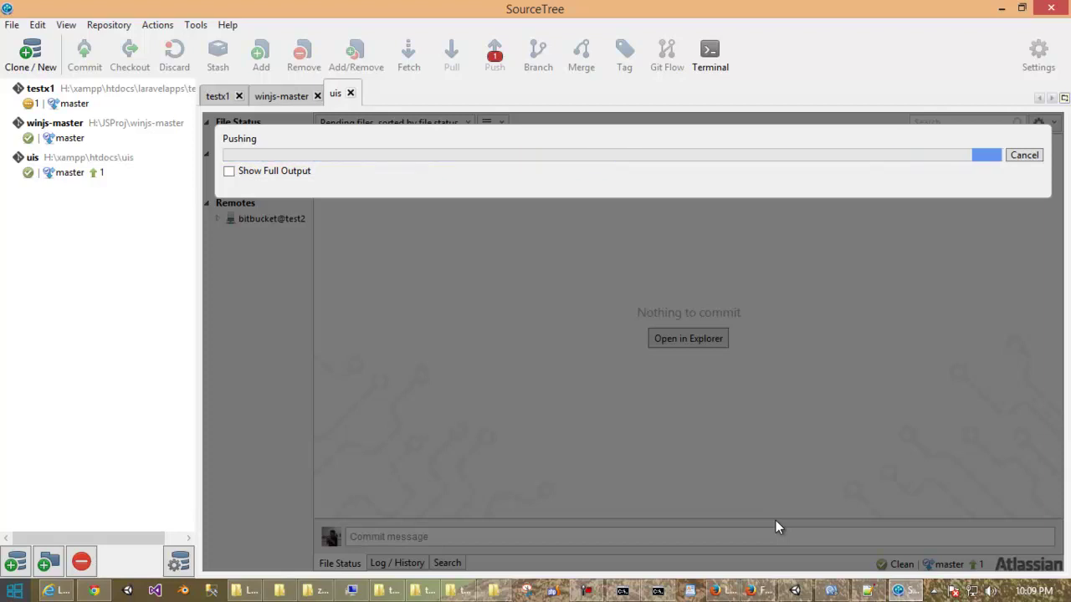
{"action": "left_click", "coordinate": [230, 172]}
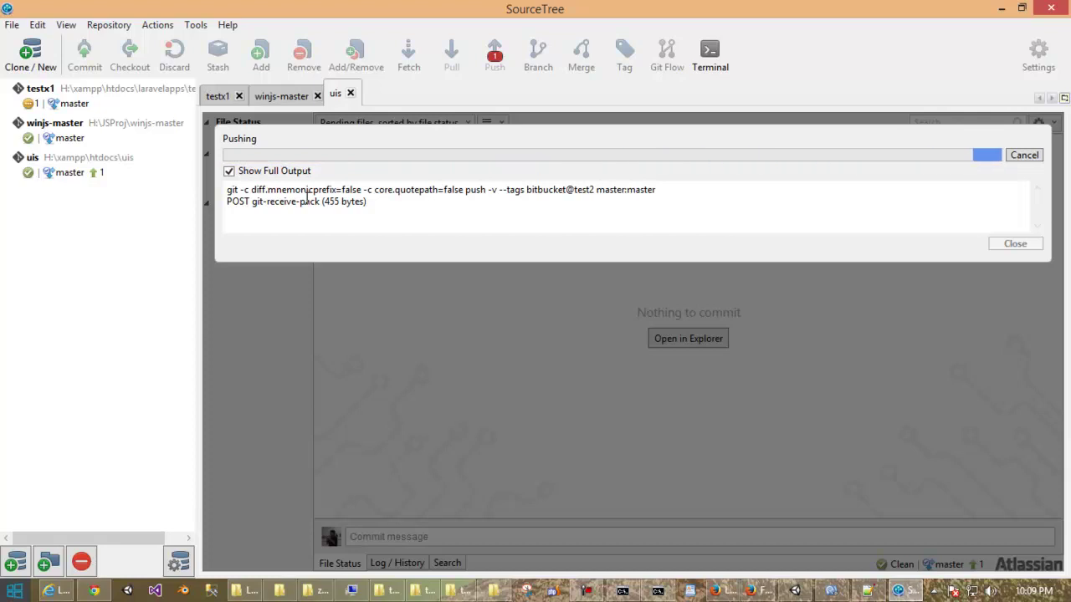
{"action": "left_click", "coordinate": [1015, 350]}
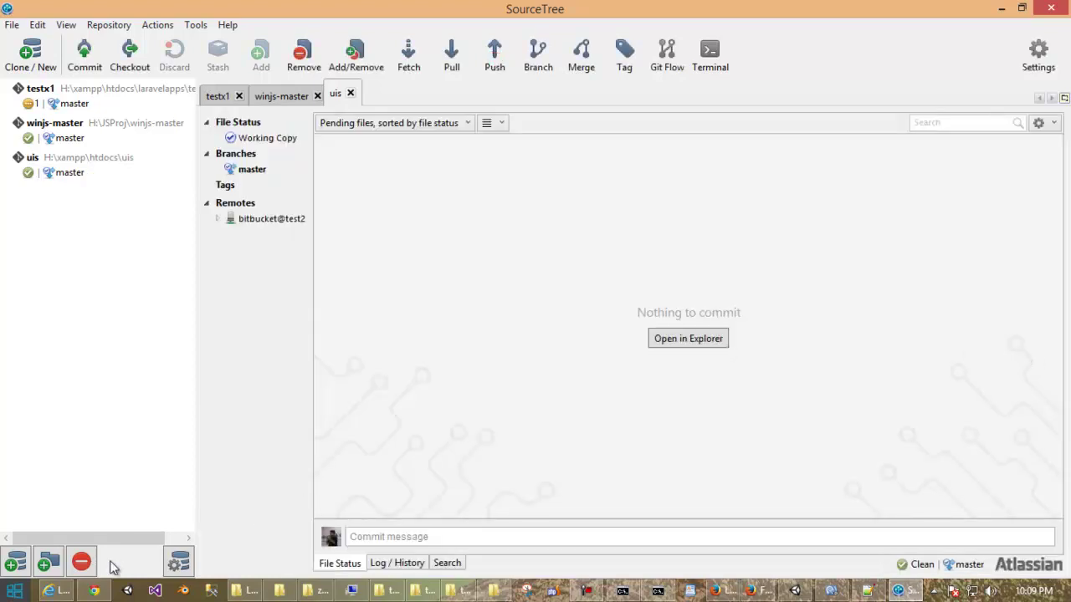
{"action": "left_click", "coordinate": [94, 591]}
Reload the init push commit page, scroll to Files changed (63), and return to SourceTree.
{"action": "scroll", "coordinate": [412, 380], "scroll_direction": "up", "scroll_amount": 1}
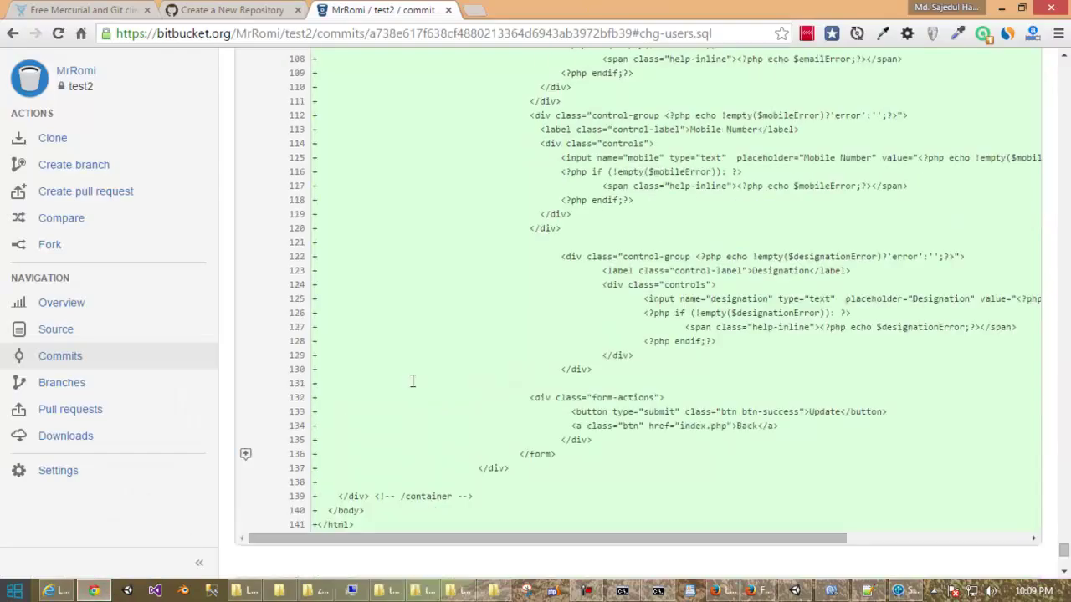
{"action": "left_click", "coordinate": [57, 34]}
{"action": "scroll", "coordinate": [397, 199], "scroll_direction": "up", "scroll_amount": 6}
{"action": "scroll", "coordinate": [396, 194], "scroll_direction": "up", "scroll_amount": 7}
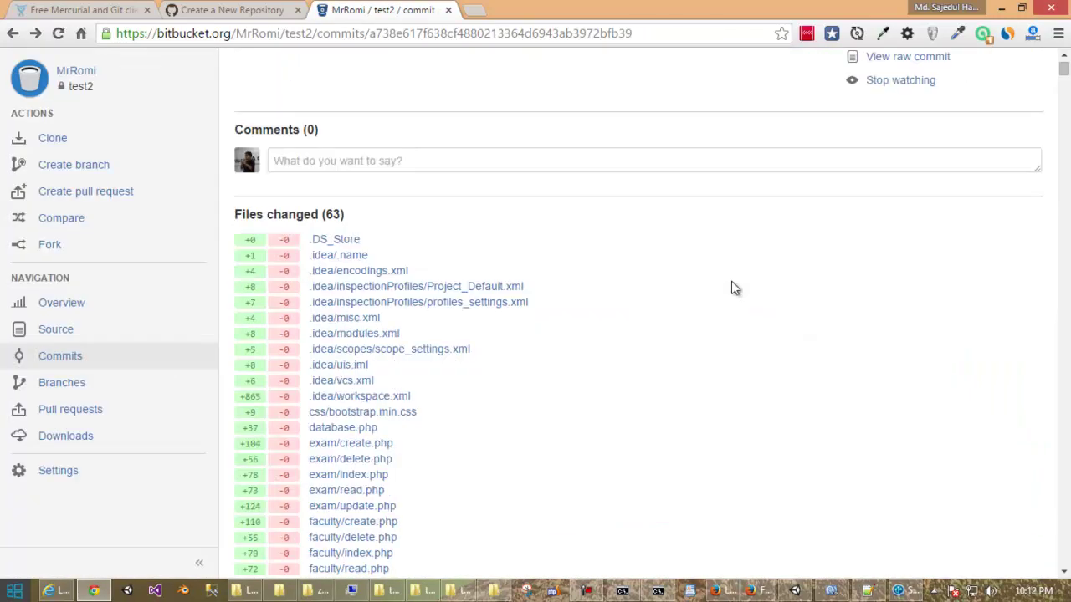
{"action": "scroll", "coordinate": [732, 281], "scroll_direction": "down", "scroll_amount": 5}
{"action": "scroll", "coordinate": [731, 281], "scroll_direction": "up", "scroll_amount": 7}
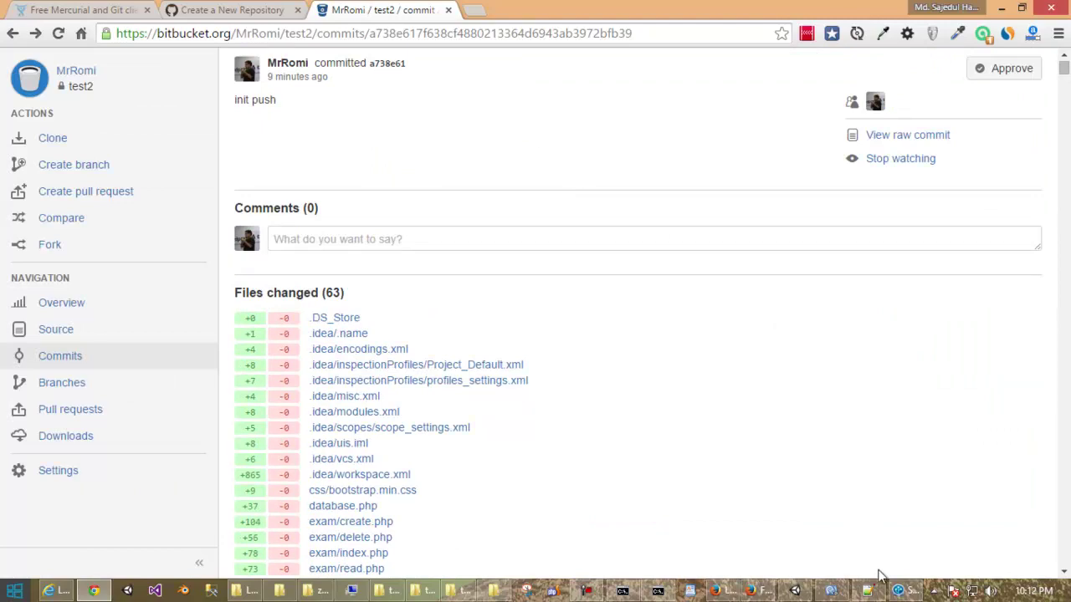
{"action": "left_click", "coordinate": [917, 593]}
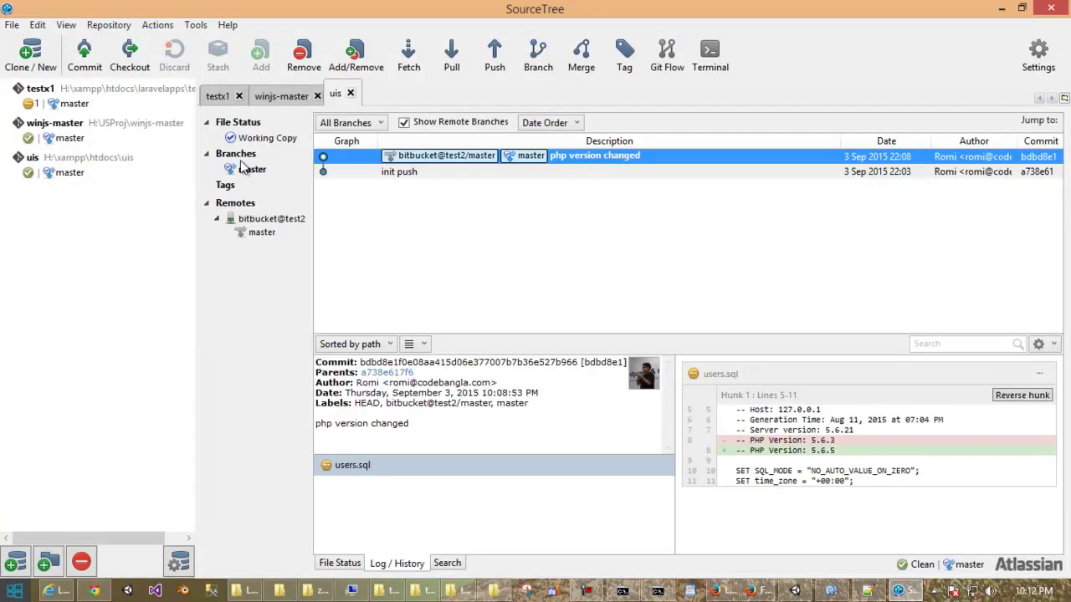
{"action": "left_click", "coordinate": [245, 206]}
{"action": "left_click", "coordinate": [259, 219]}
{"action": "left_click", "coordinate": [251, 206]}
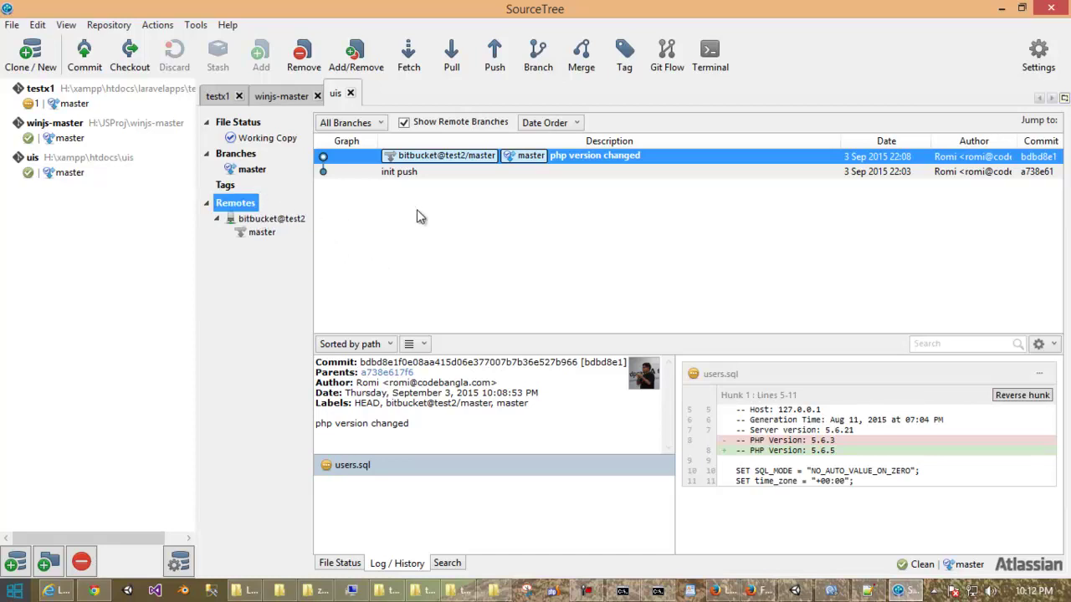
{"action": "left_click", "coordinate": [458, 173]}
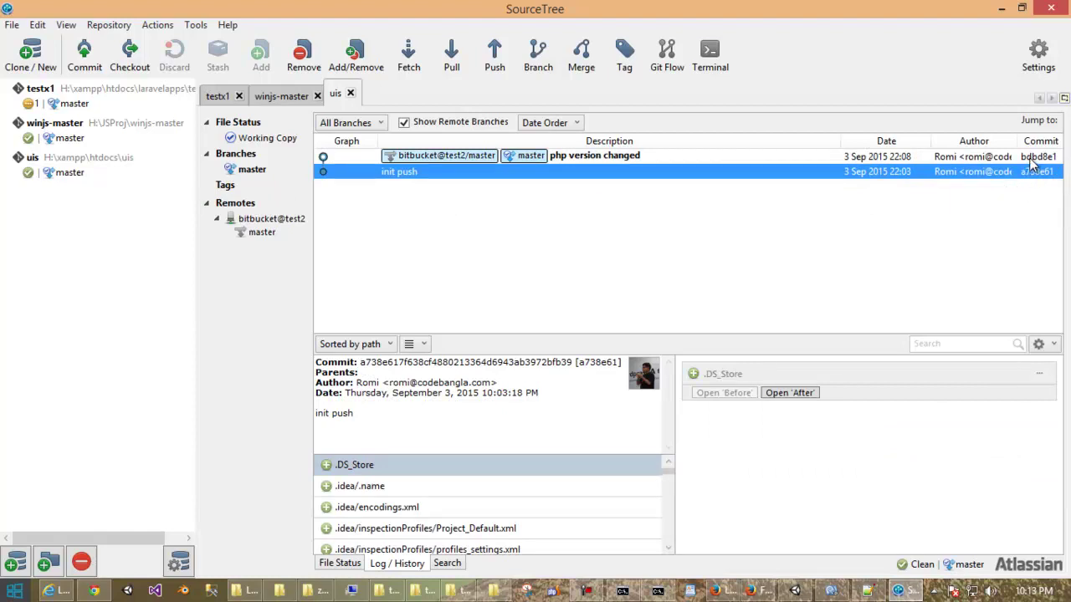
{"action": "left_click", "coordinate": [1032, 159]}
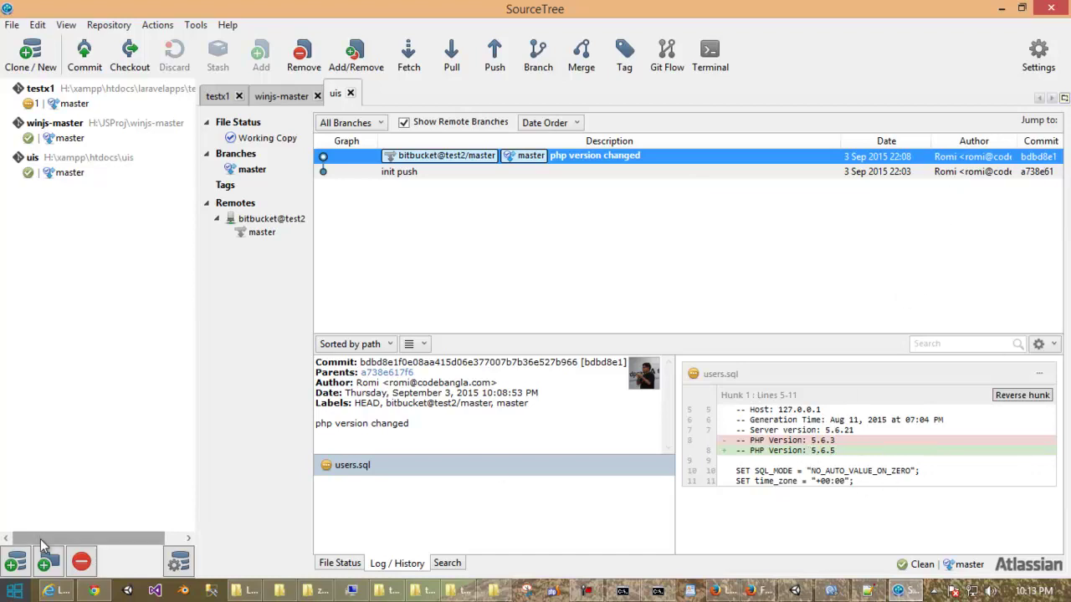
Back in Bitbucket, open commit bdbd8e1 'php version changed' from test2's commit list.
{"action": "left_click", "coordinate": [94, 592]}
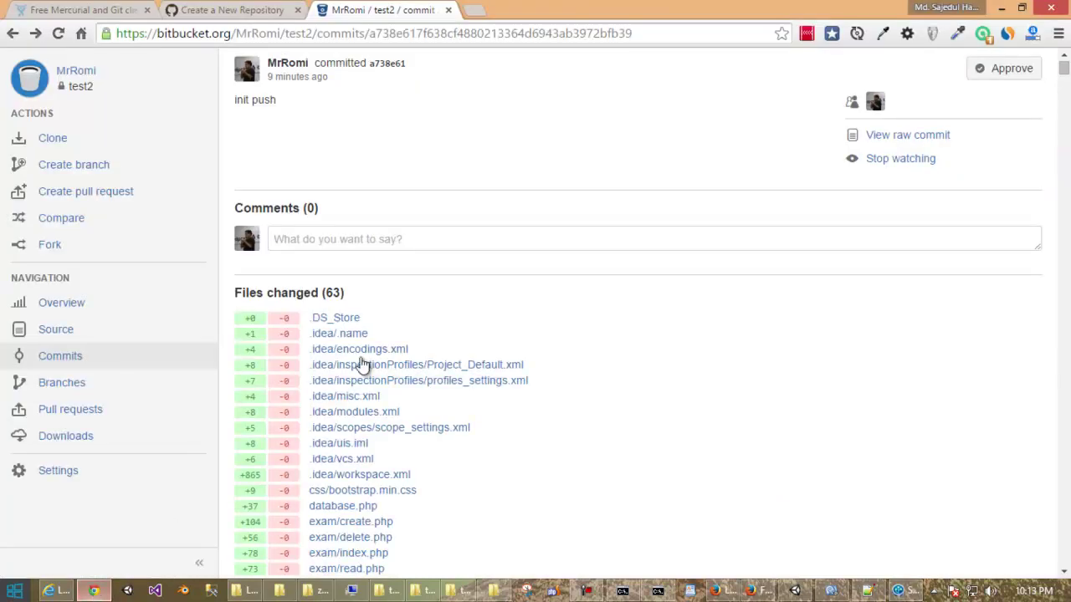
{"action": "scroll", "coordinate": [370, 353], "scroll_direction": "up", "scroll_amount": 1}
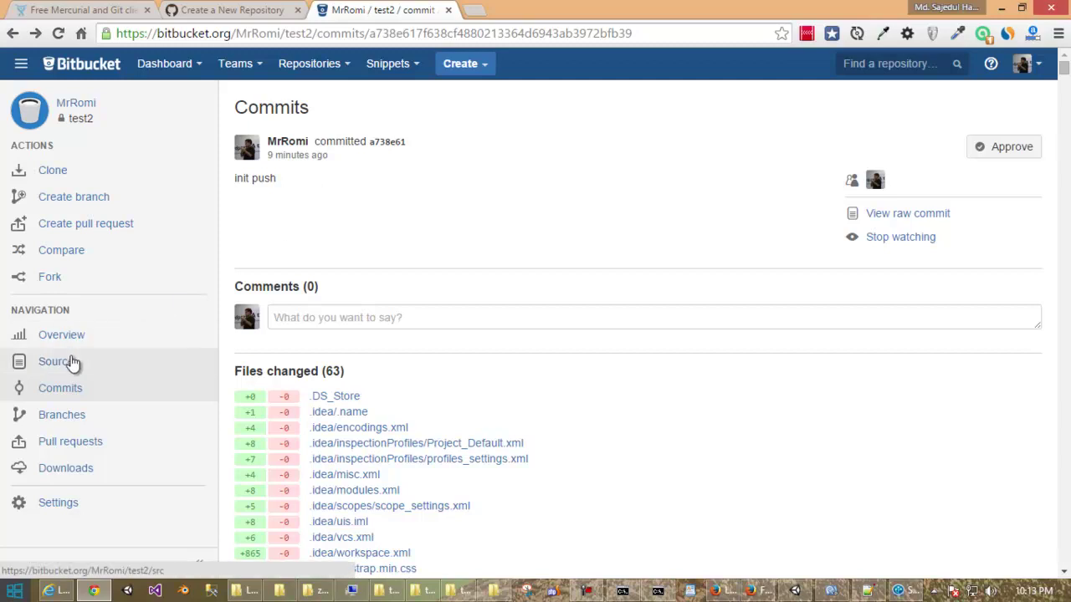
{"action": "left_click", "coordinate": [87, 393]}
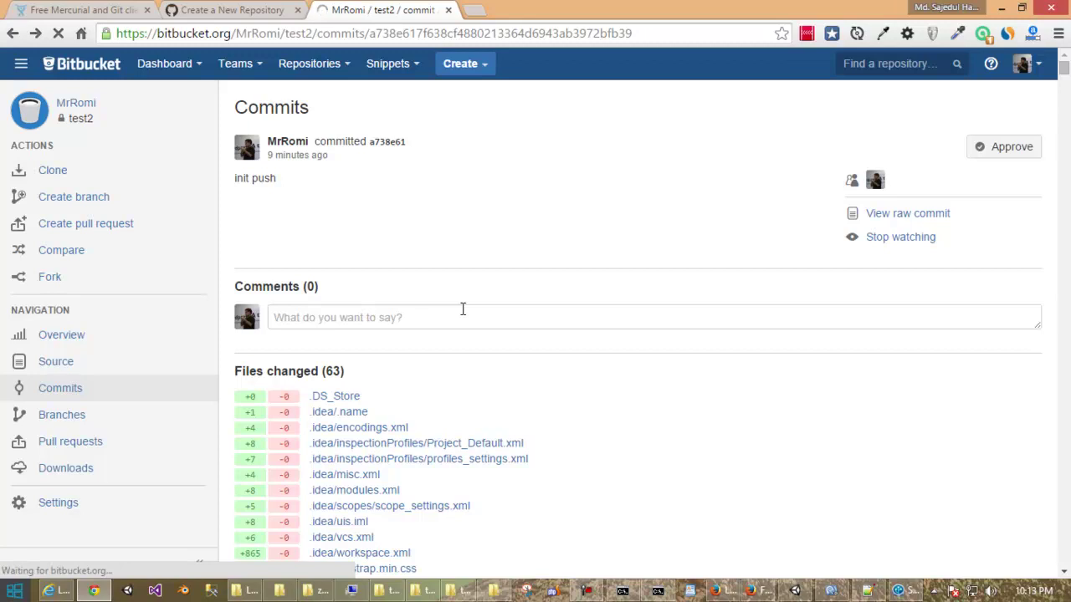
{"action": "scroll", "coordinate": [462, 309], "scroll_direction": "down", "scroll_amount": 3}
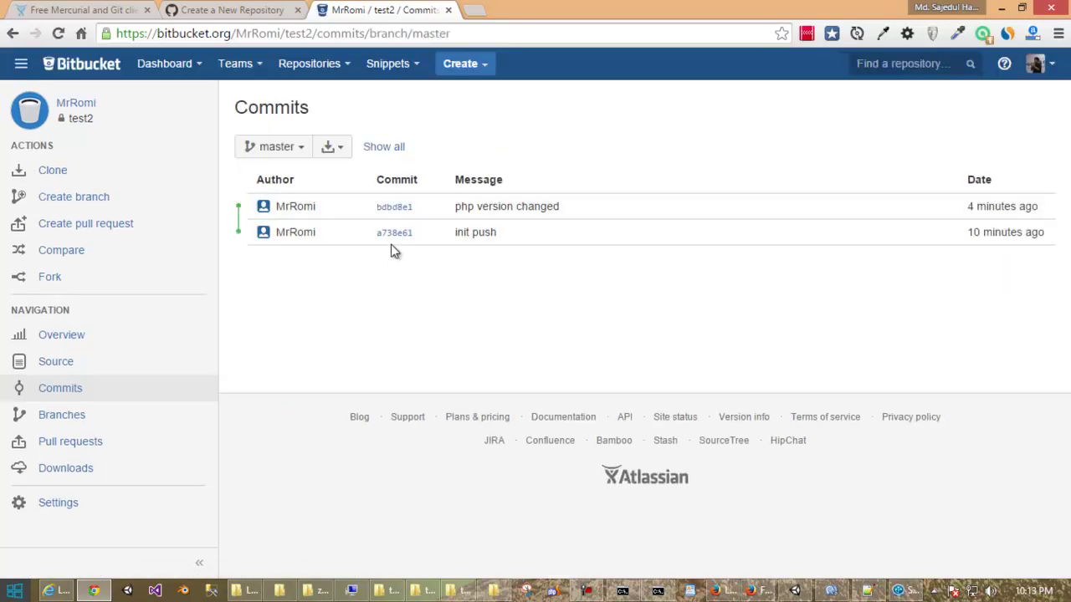
{"action": "left_click", "coordinate": [403, 209]}
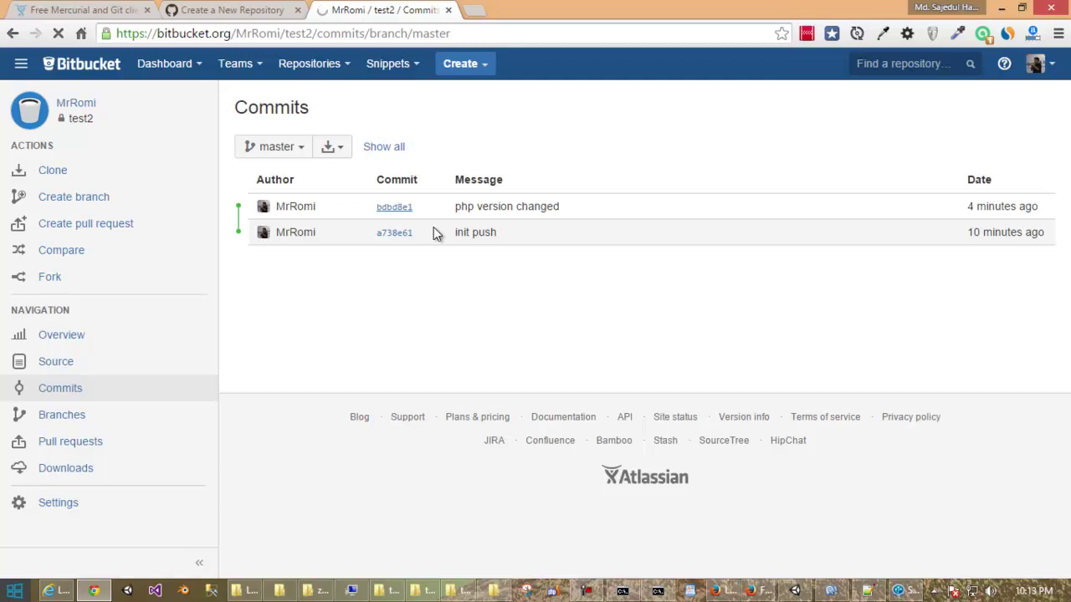
Check the users.sql diff (PHP Version 5.6.3 to 5.6.5) against SourceTree's version of it.
{"action": "scroll", "coordinate": [433, 227], "scroll_direction": "down", "scroll_amount": 2}
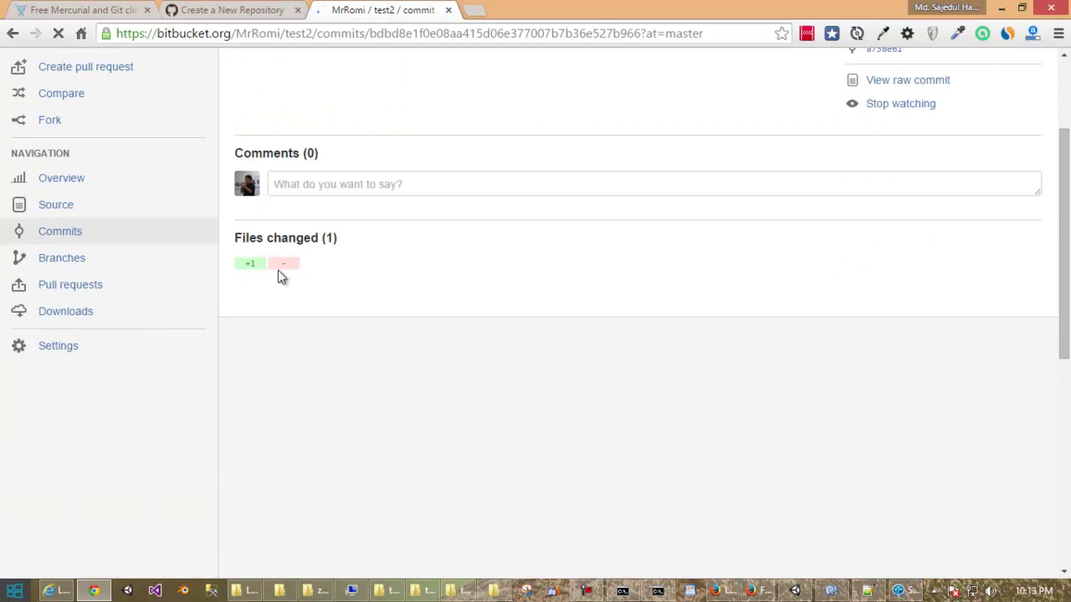
{"action": "scroll", "coordinate": [327, 277], "scroll_direction": "down", "scroll_amount": 3}
{"action": "scroll", "coordinate": [327, 277], "scroll_direction": "up", "scroll_amount": 2}
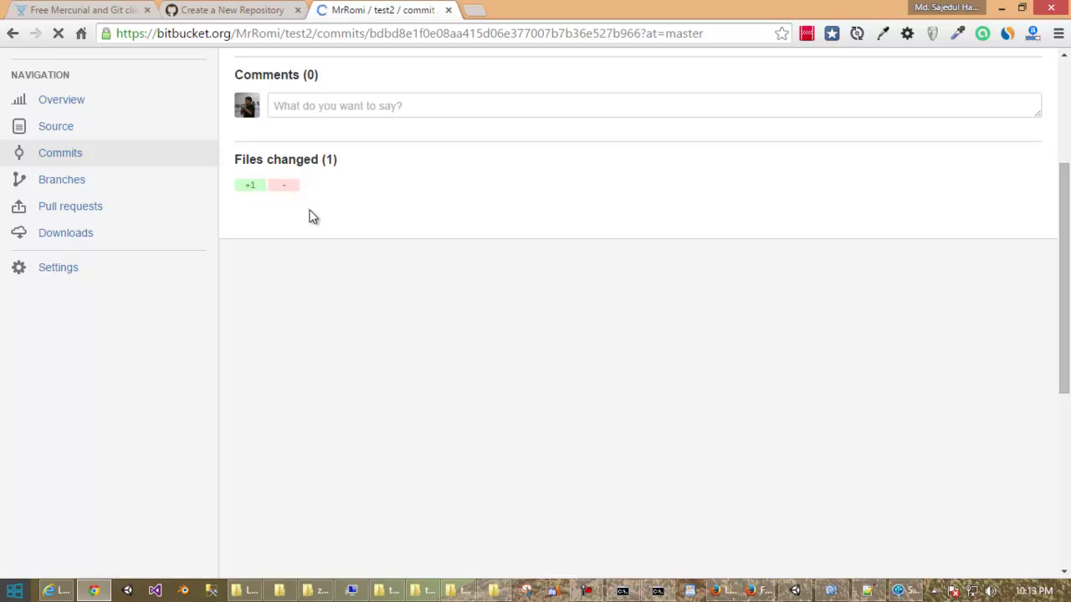
{"action": "scroll", "coordinate": [308, 217], "scroll_direction": "down", "scroll_amount": 3}
{"action": "scroll", "coordinate": [309, 216], "scroll_direction": "up", "scroll_amount": 5}
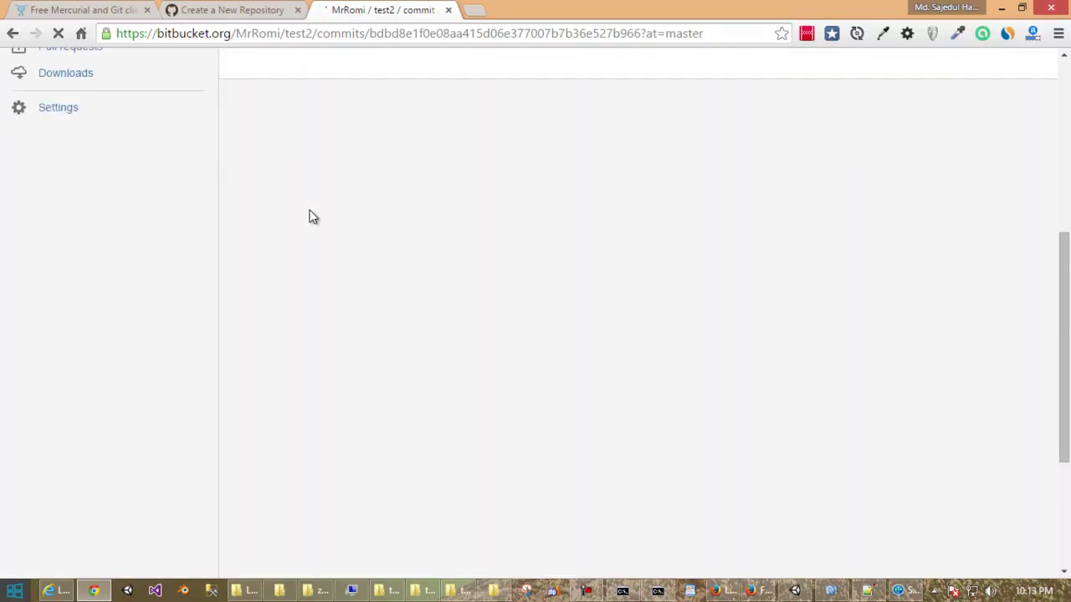
{"action": "scroll", "coordinate": [308, 217], "scroll_direction": "down", "scroll_amount": 3}
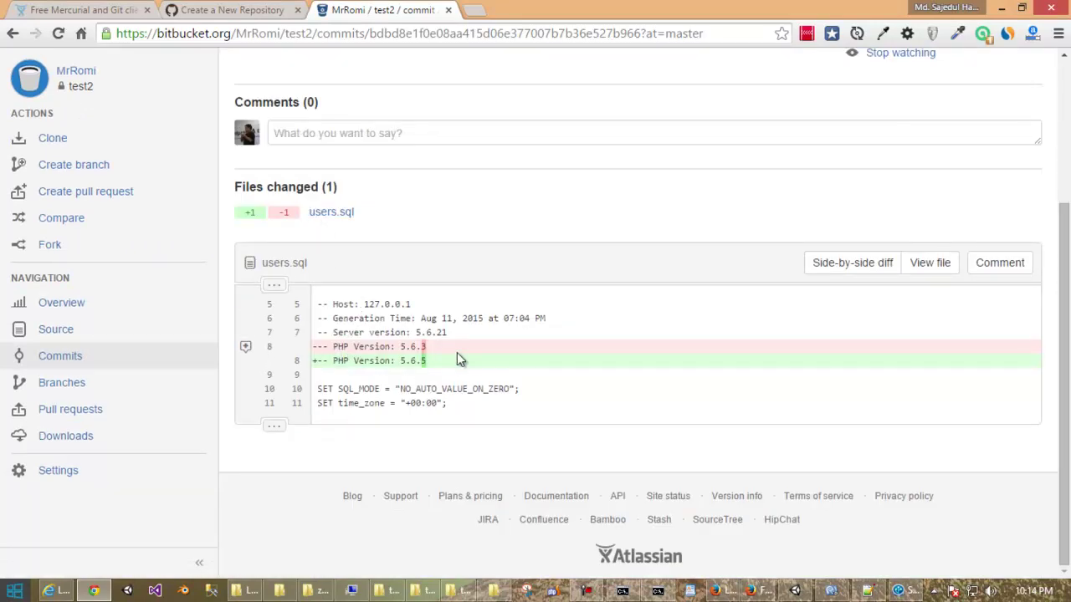
{"action": "left_click", "coordinate": [900, 591]}
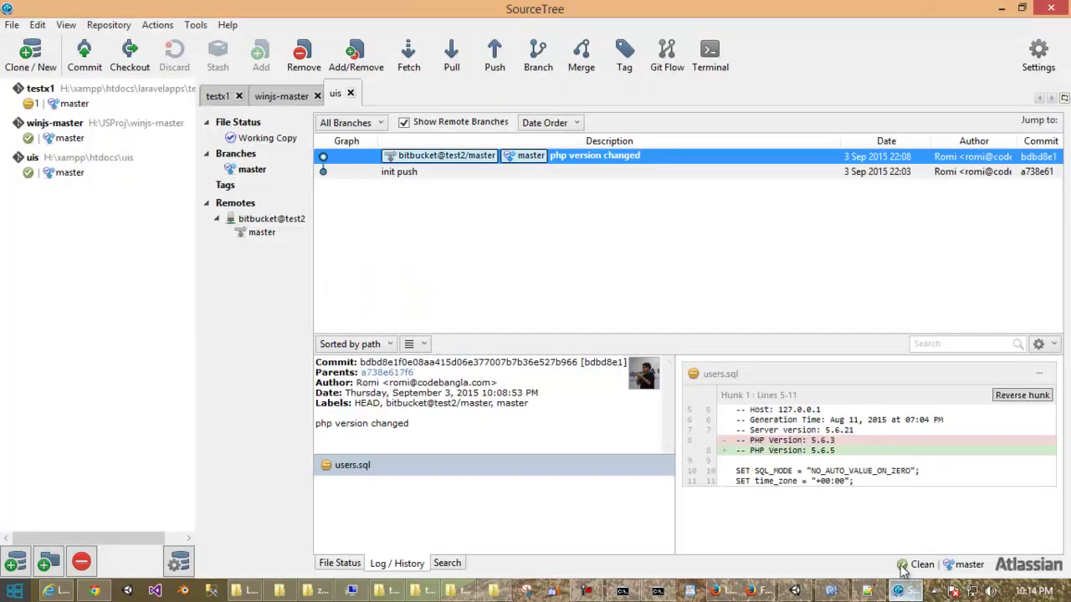
{"action": "left_click", "coordinate": [999, 8]}
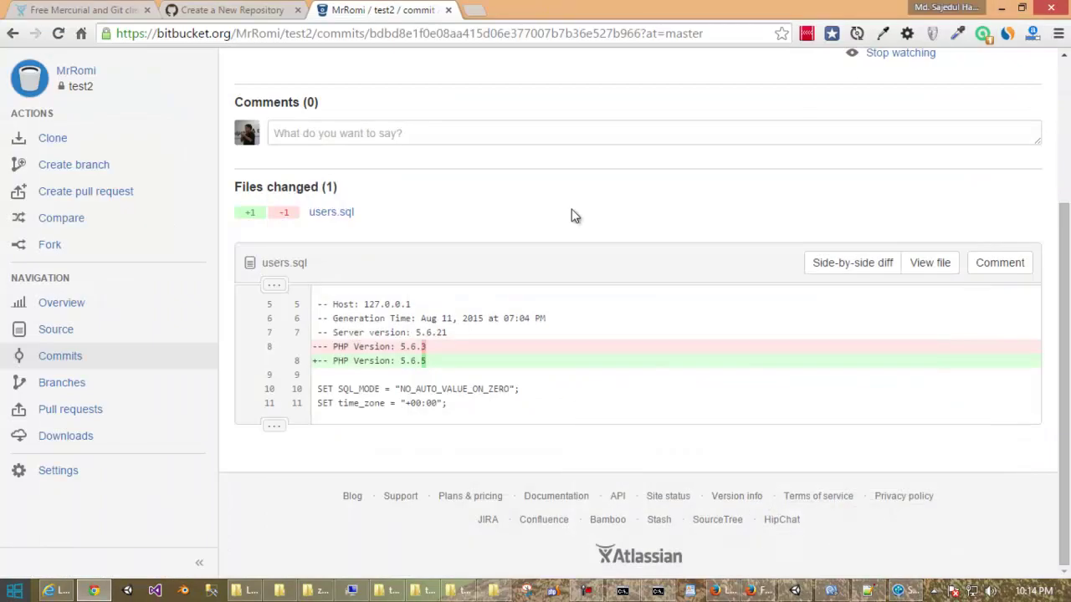
View users.sql in test2's source showing PHP Version 5.6.5, then go to the SourceTree overview page.
{"action": "left_click", "coordinate": [48, 330]}
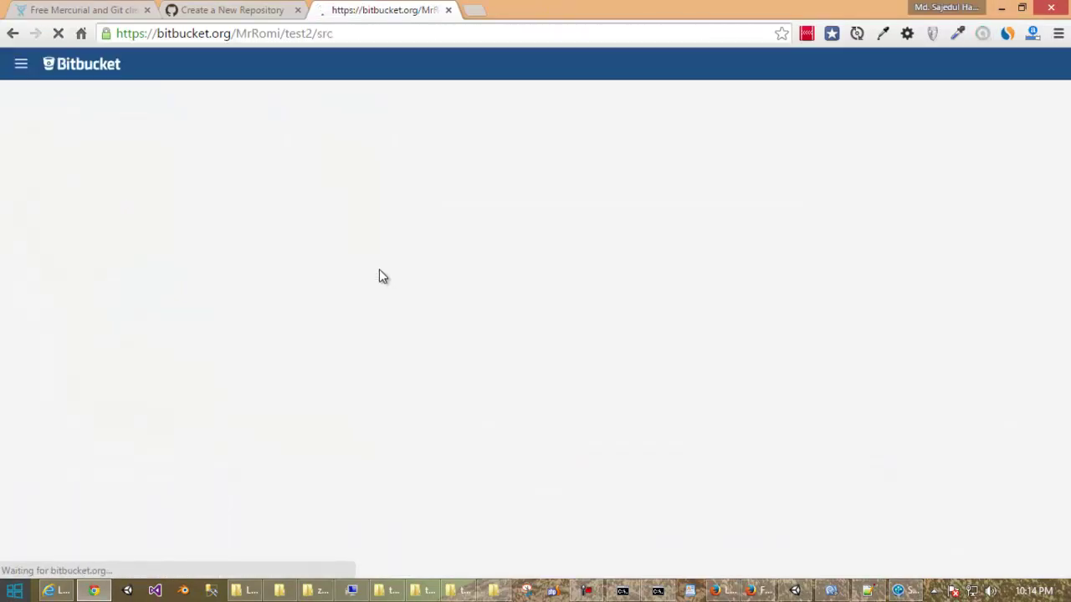
{"action": "scroll", "coordinate": [389, 272], "scroll_direction": "down", "scroll_amount": 3}
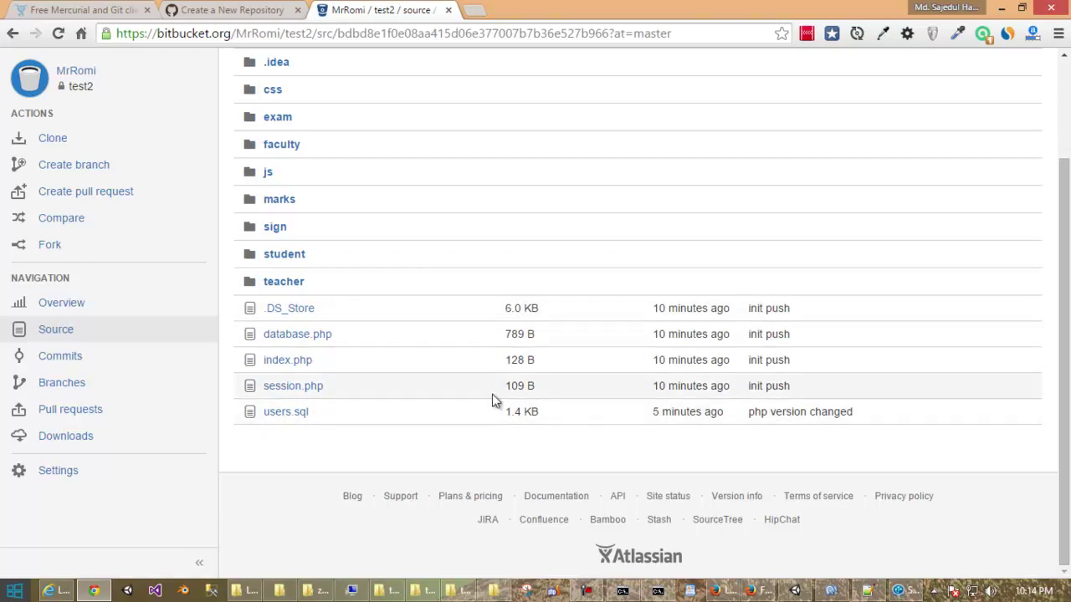
{"action": "left_click", "coordinate": [281, 414]}
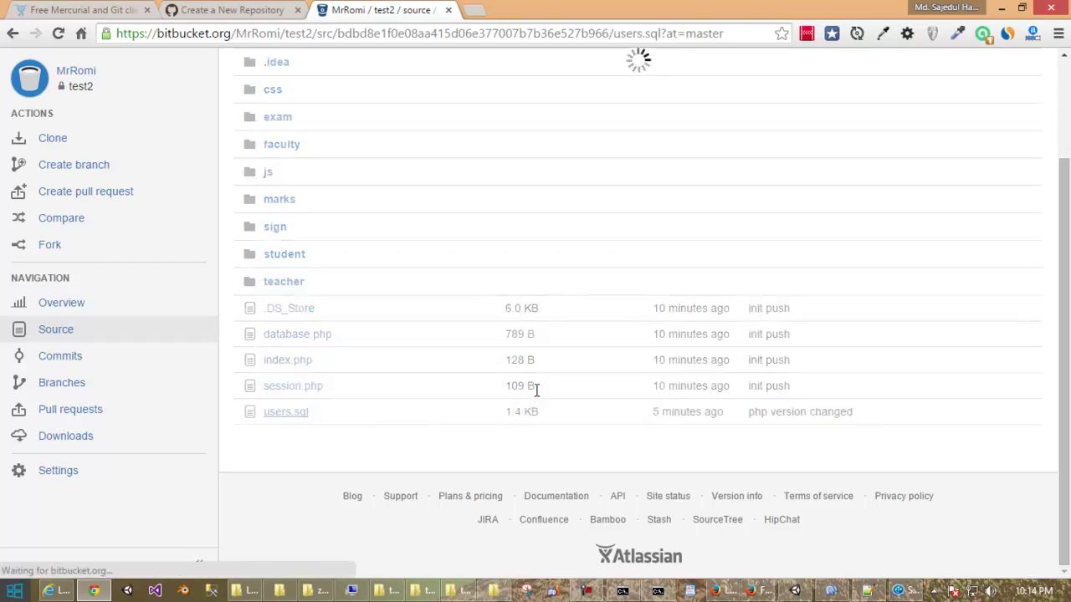
{"action": "scroll", "coordinate": [560, 348], "scroll_direction": "down", "scroll_amount": 4}
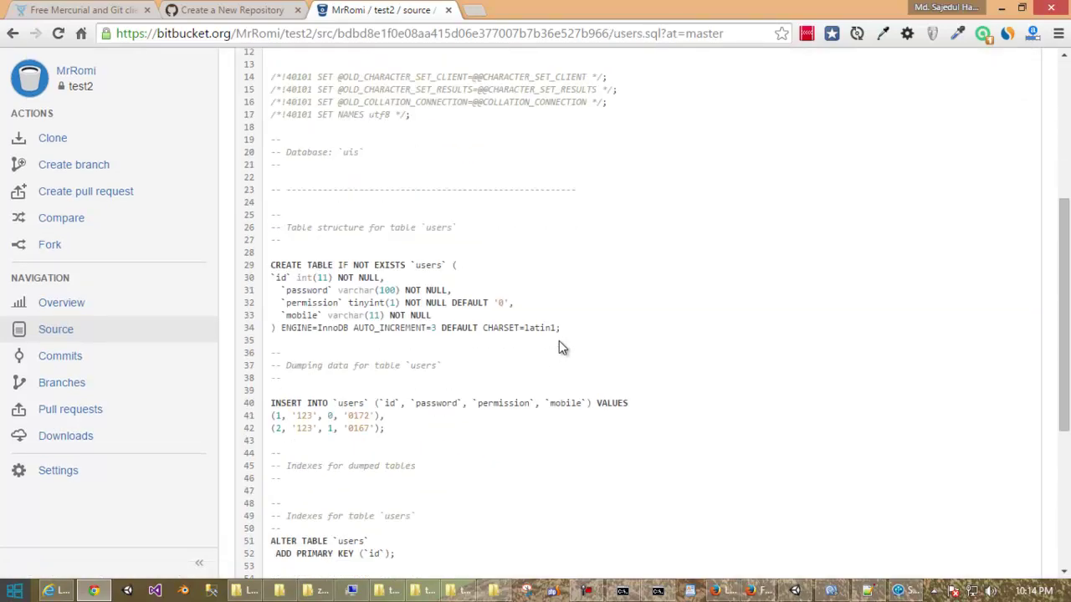
{"action": "scroll", "coordinate": [560, 347], "scroll_direction": "down", "scroll_amount": 3}
{"action": "scroll", "coordinate": [561, 347], "scroll_direction": "up", "scroll_amount": 6}
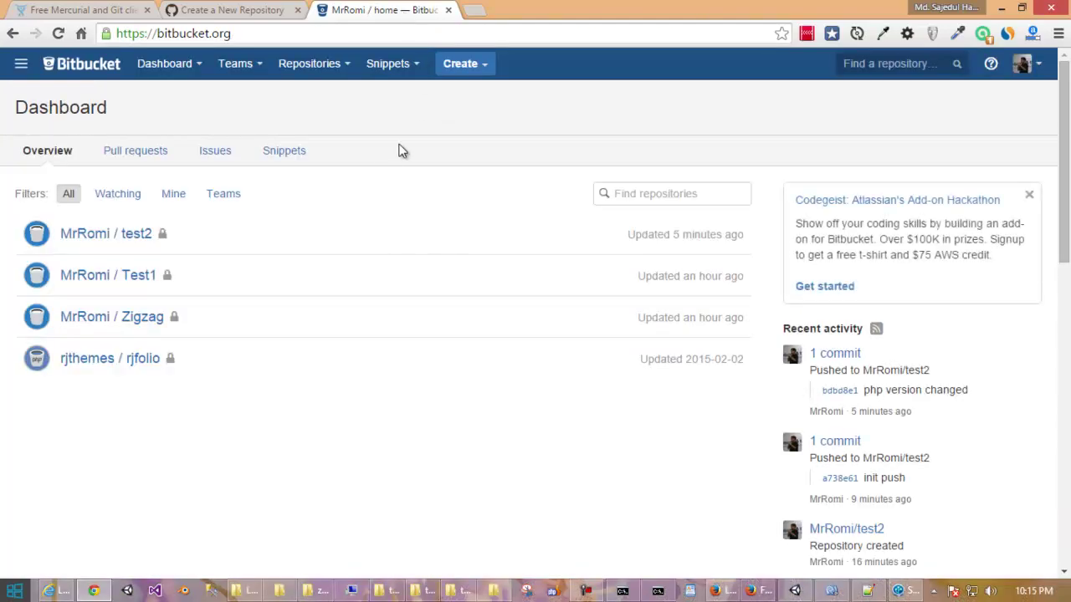
{"action": "left_click", "coordinate": [96, 11]}
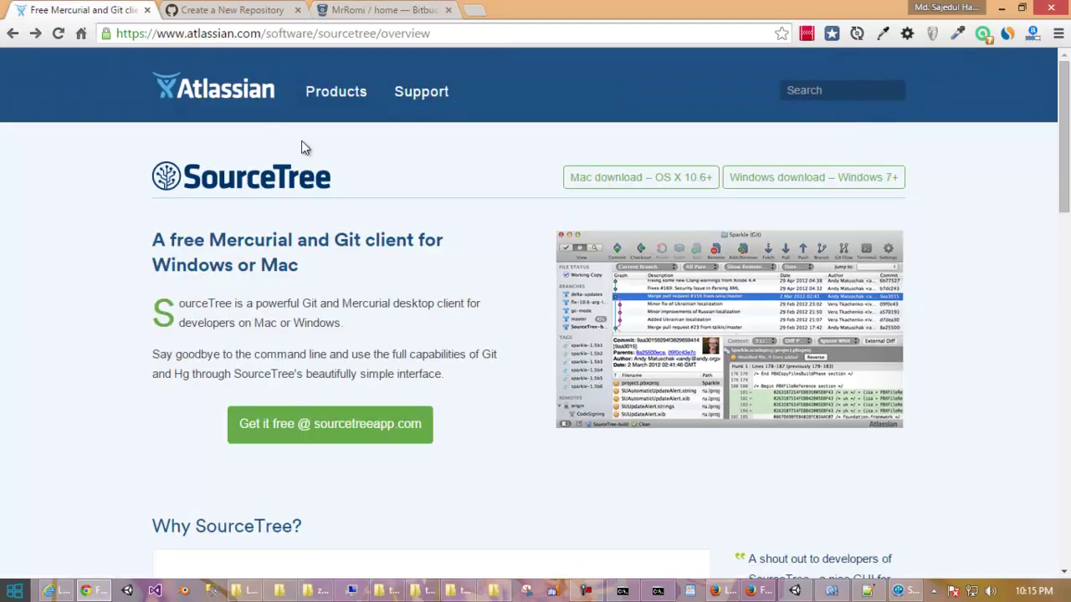
{"action": "scroll", "coordinate": [303, 149], "scroll_direction": "down", "scroll_amount": 3}
{"action": "scroll", "coordinate": [304, 148], "scroll_direction": "up", "scroll_amount": 3}
{"action": "scroll", "coordinate": [303, 142], "scroll_direction": "down", "scroll_amount": 2}
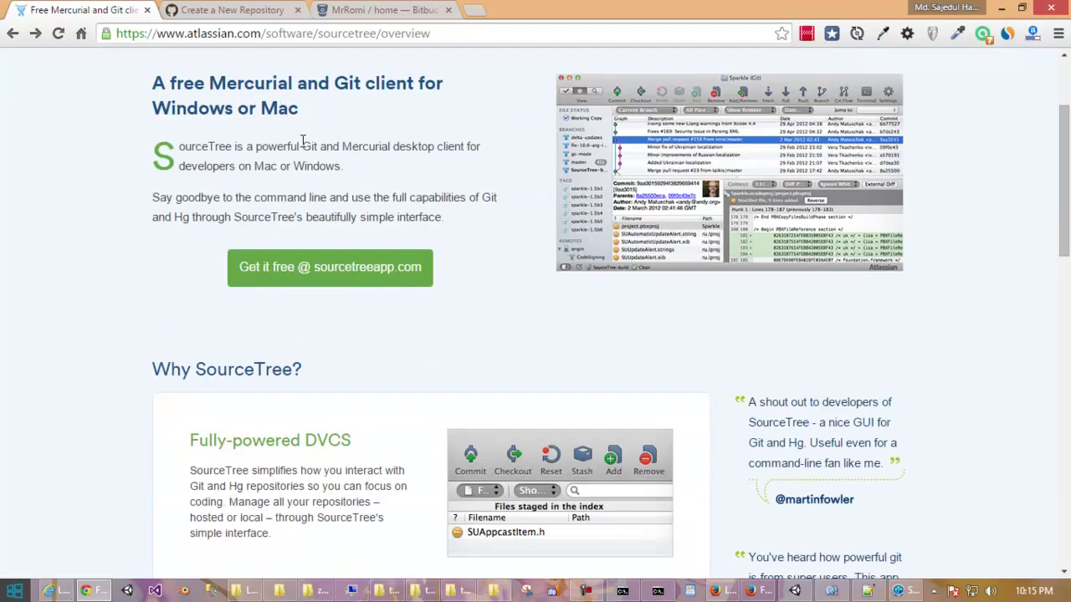
{"action": "scroll", "coordinate": [303, 142], "scroll_direction": "up", "scroll_amount": 2}
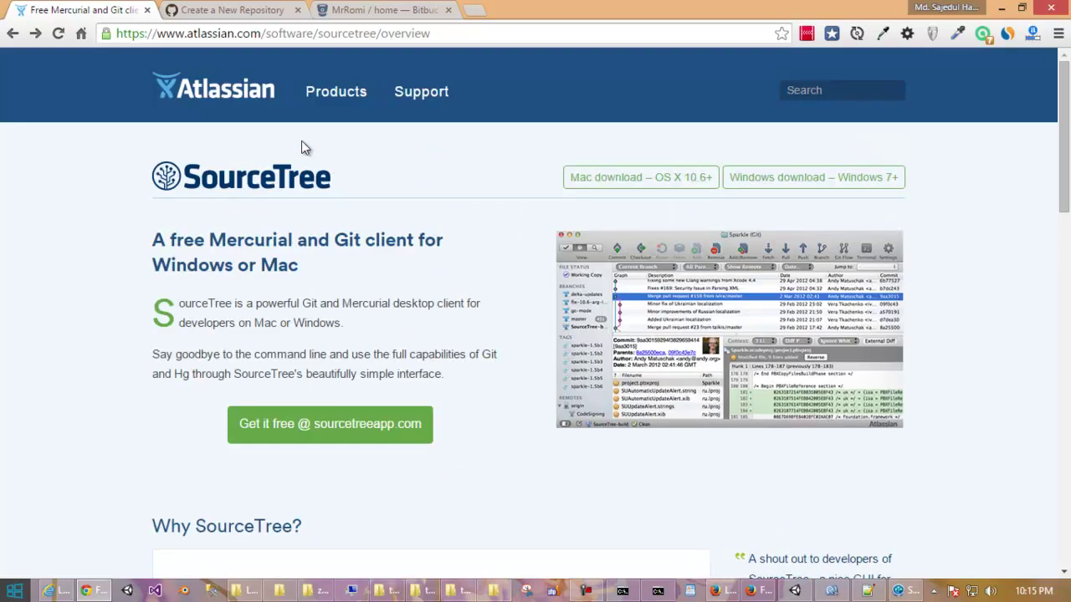
{"action": "scroll", "coordinate": [303, 148], "scroll_direction": "down", "scroll_amount": 2}
{"action": "scroll", "coordinate": [304, 148], "scroll_direction": "up", "scroll_amount": 2}
{"action": "left_click", "coordinate": [587, 590]}
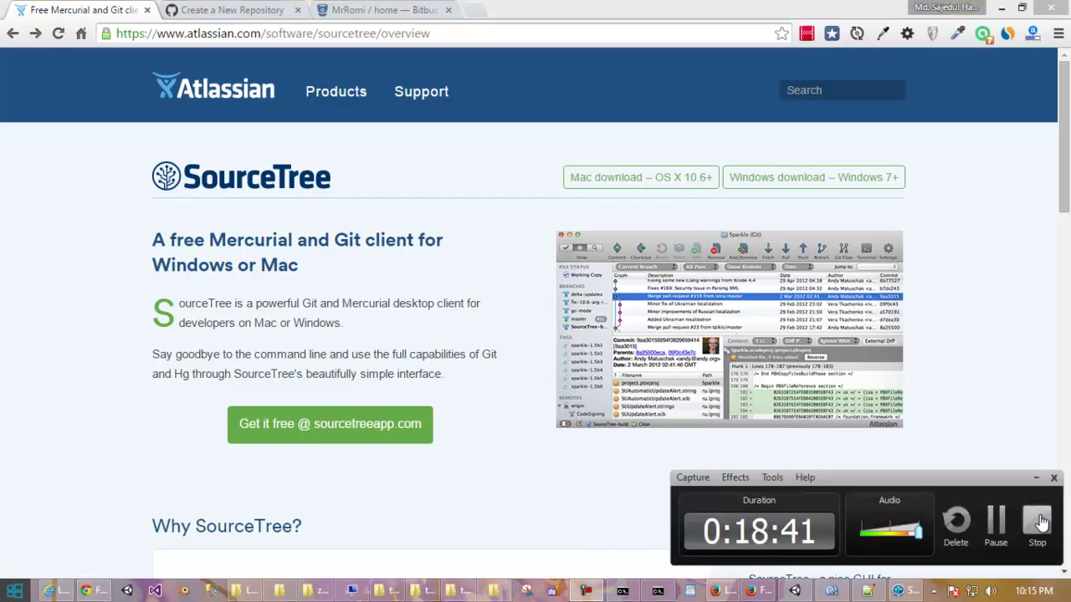